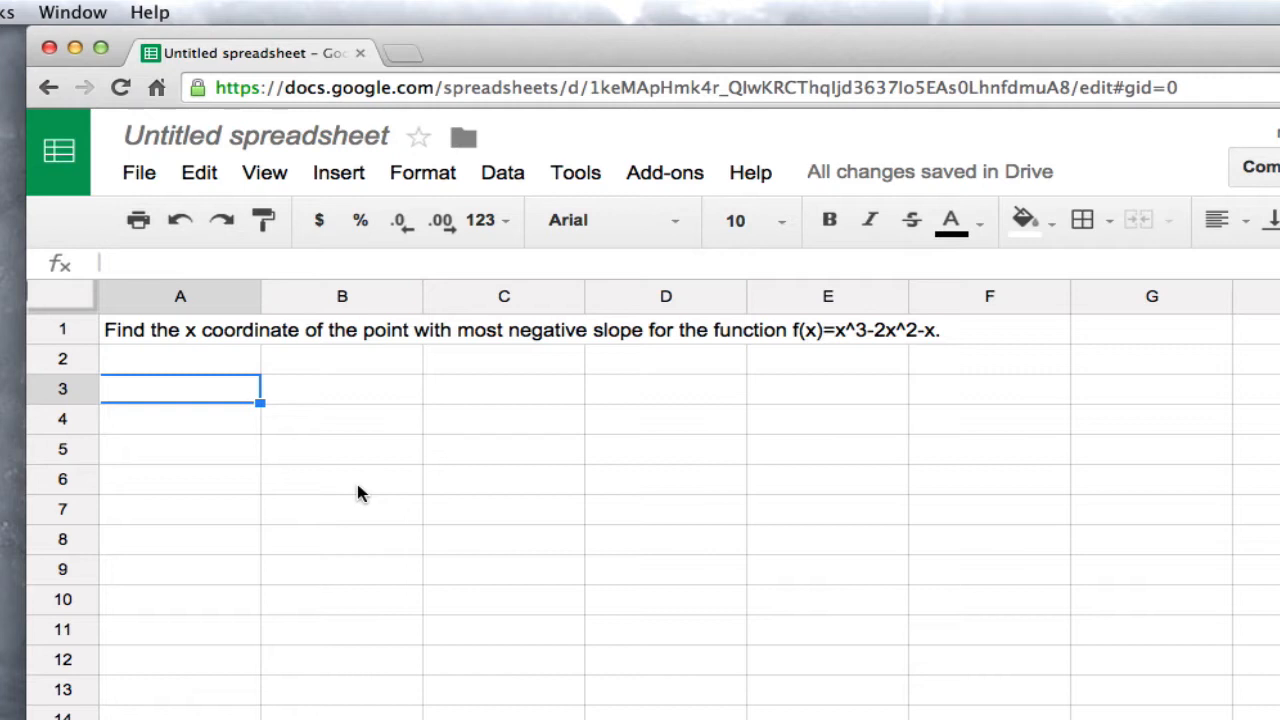
Enter the column headers x, f(x) and f'(x) in cells A3 to C3
{"action": "type", "text": "x"}
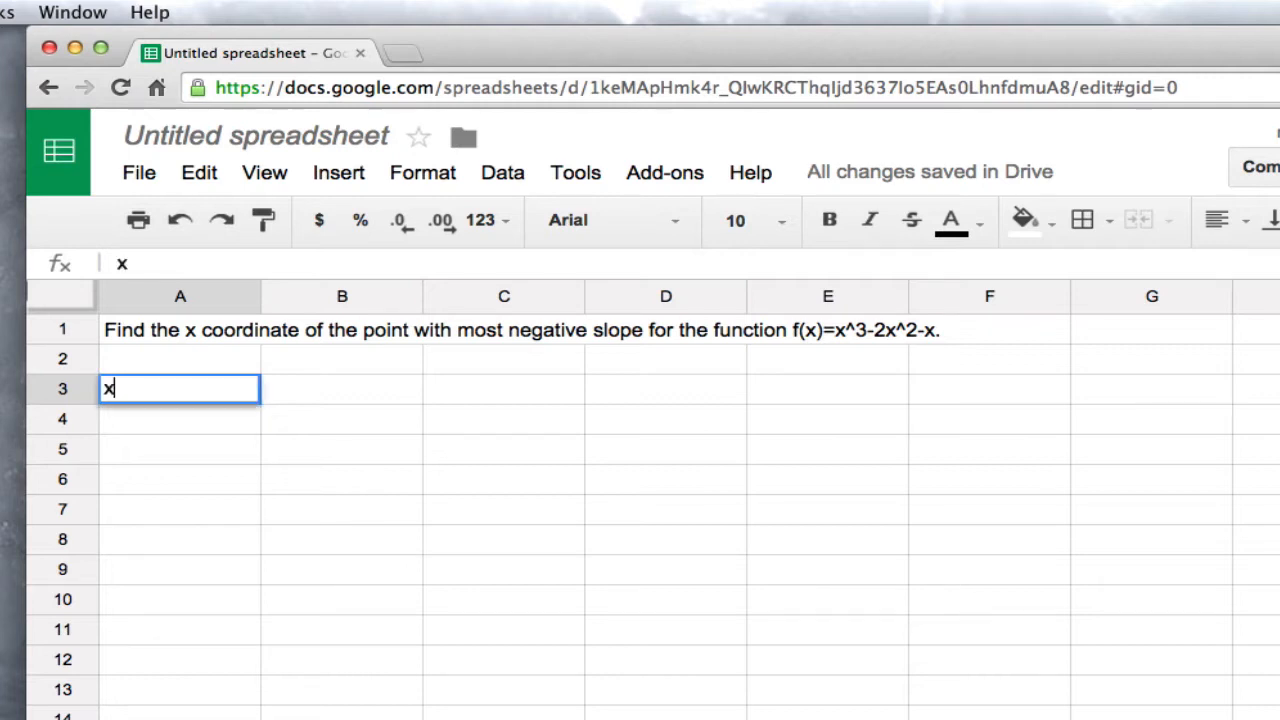
{"action": "key", "text": "Tab"}
{"action": "type", "text": "f(x)"}
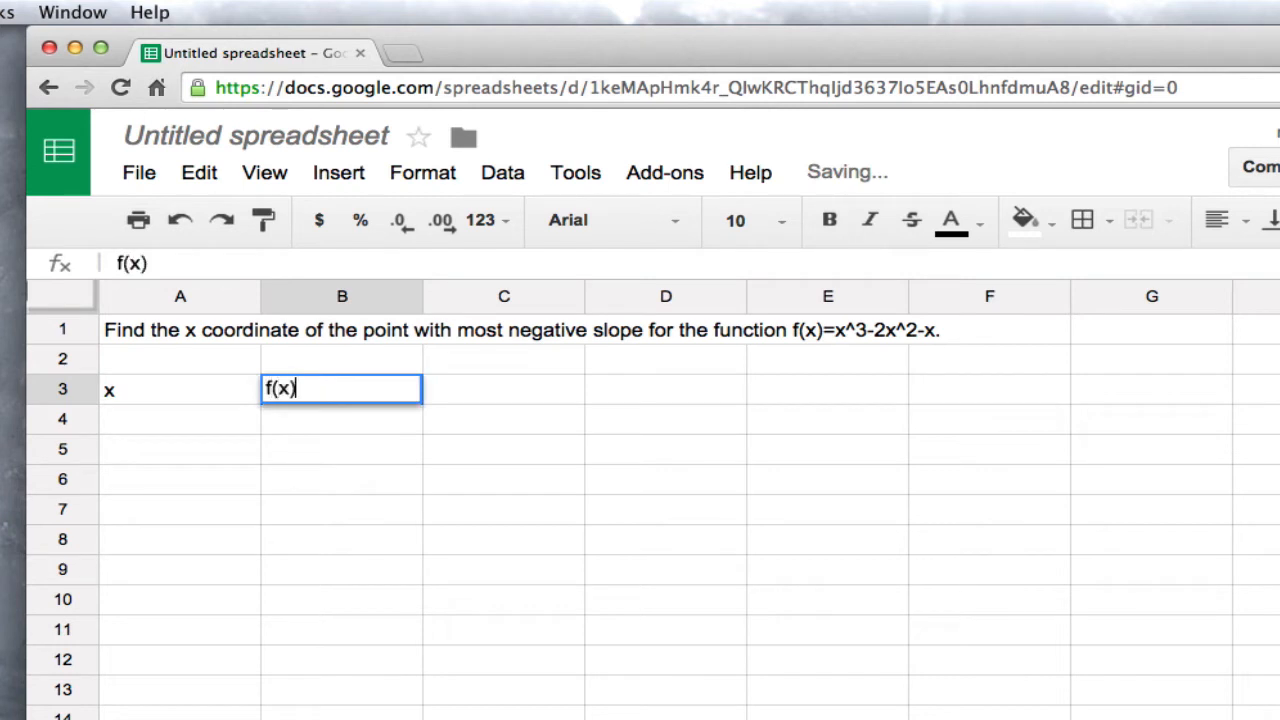
{"action": "key", "text": "Tab"}
{"action": "type", "text": "f'(x)"}
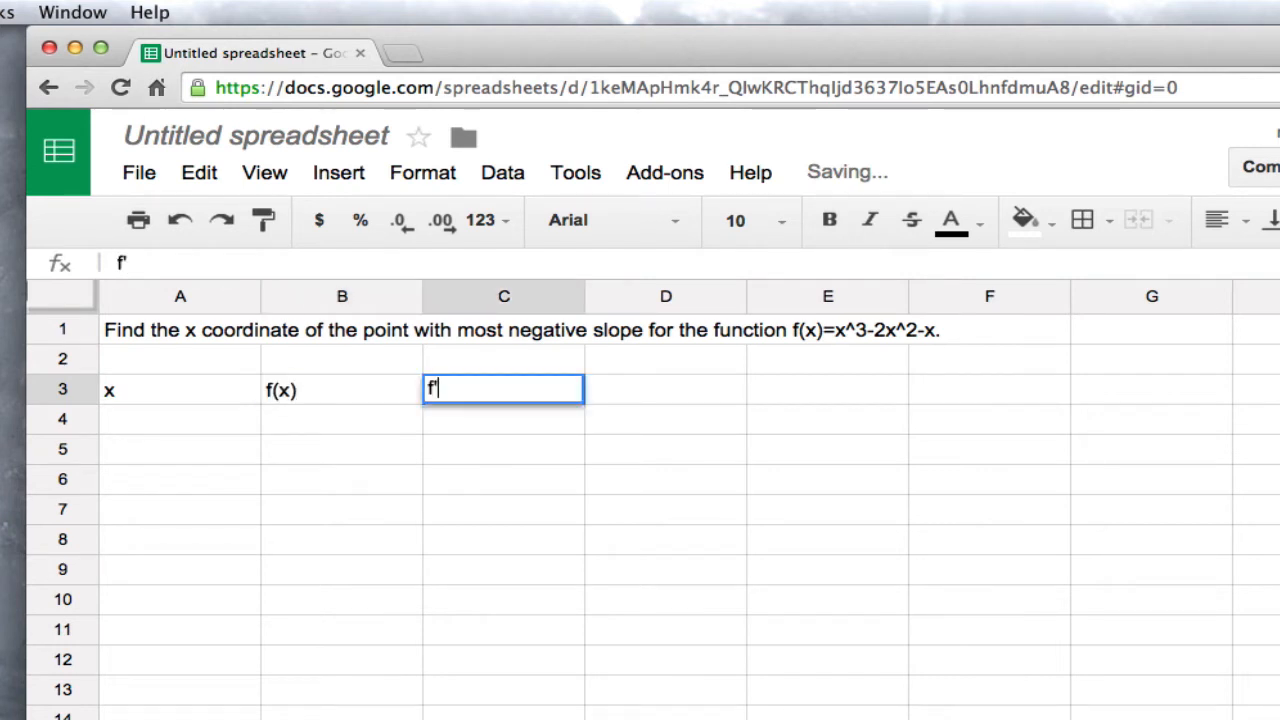
{"action": "key", "text": "Left"}
{"action": "key", "text": "Left"}
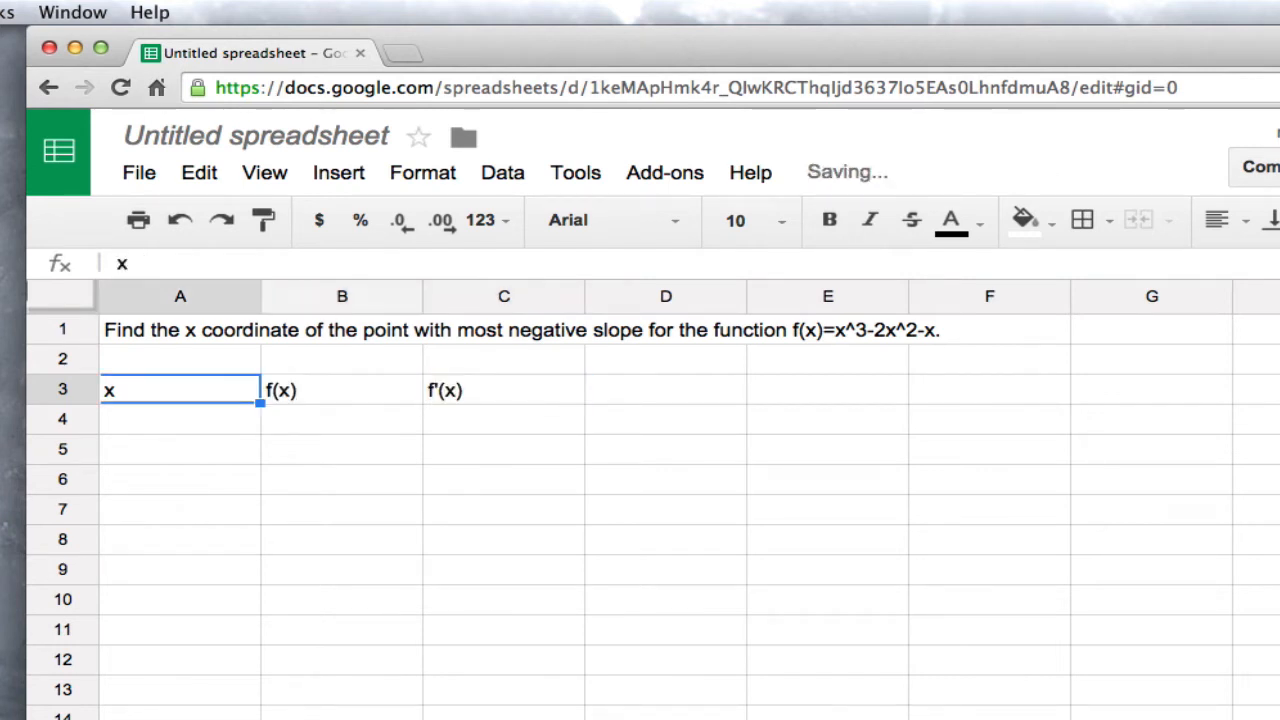
{"action": "key", "text": "Down"}
{"action": "key", "text": "Up"}
{"action": "key", "text": "Right"}
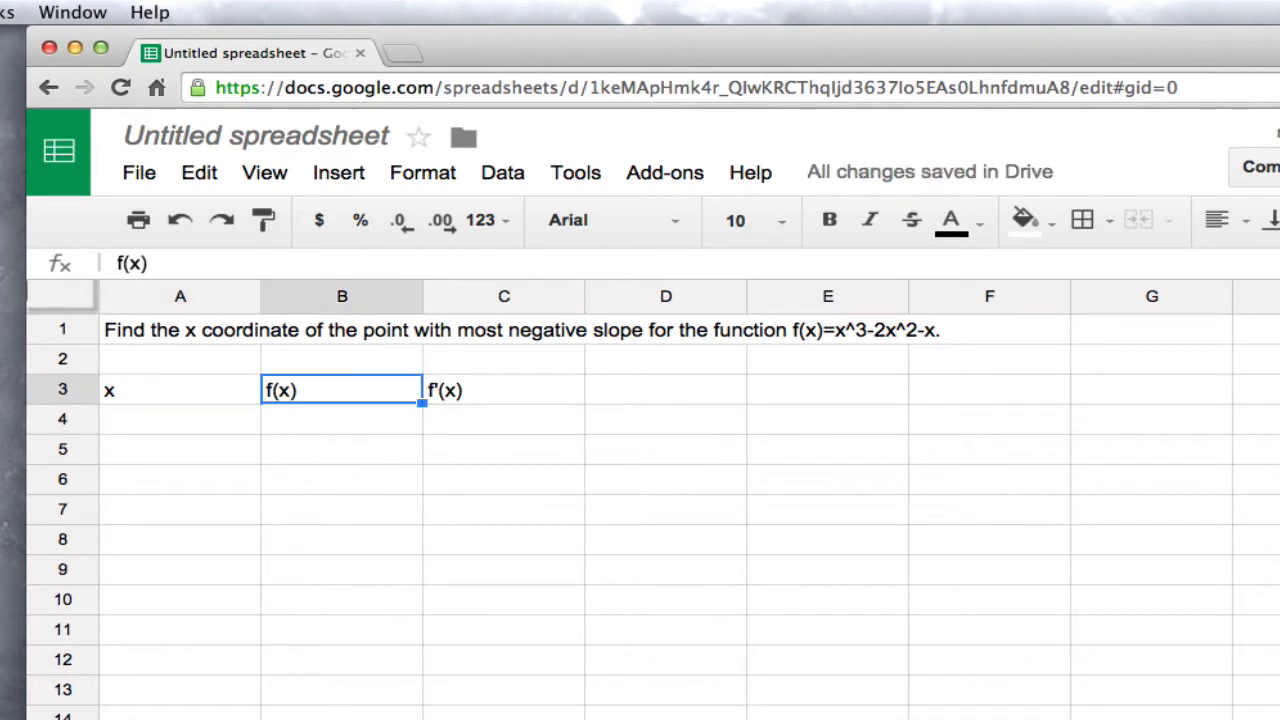
{"action": "key", "text": "shift+Down"}
{"action": "key", "text": "shift+Down"}
{"action": "key", "text": "shift+Down"}
{"action": "key", "text": "shift+Down"}
{"action": "key", "text": "shift+Down"}
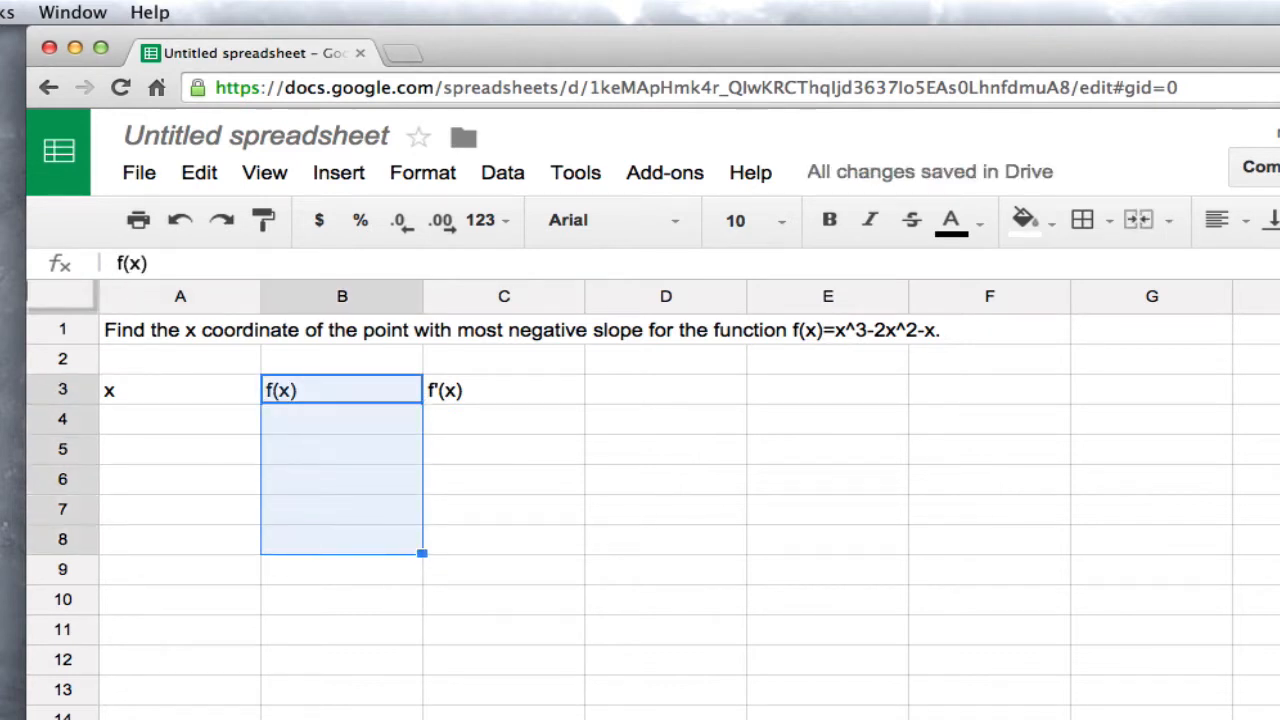
{"action": "key", "text": "Up"}
{"action": "key", "text": "Down"}
{"action": "key", "text": "Right"}
{"action": "key", "text": "shift+Down"}
{"action": "key", "text": "shift+Down"}
{"action": "key", "text": "shift+Down"}
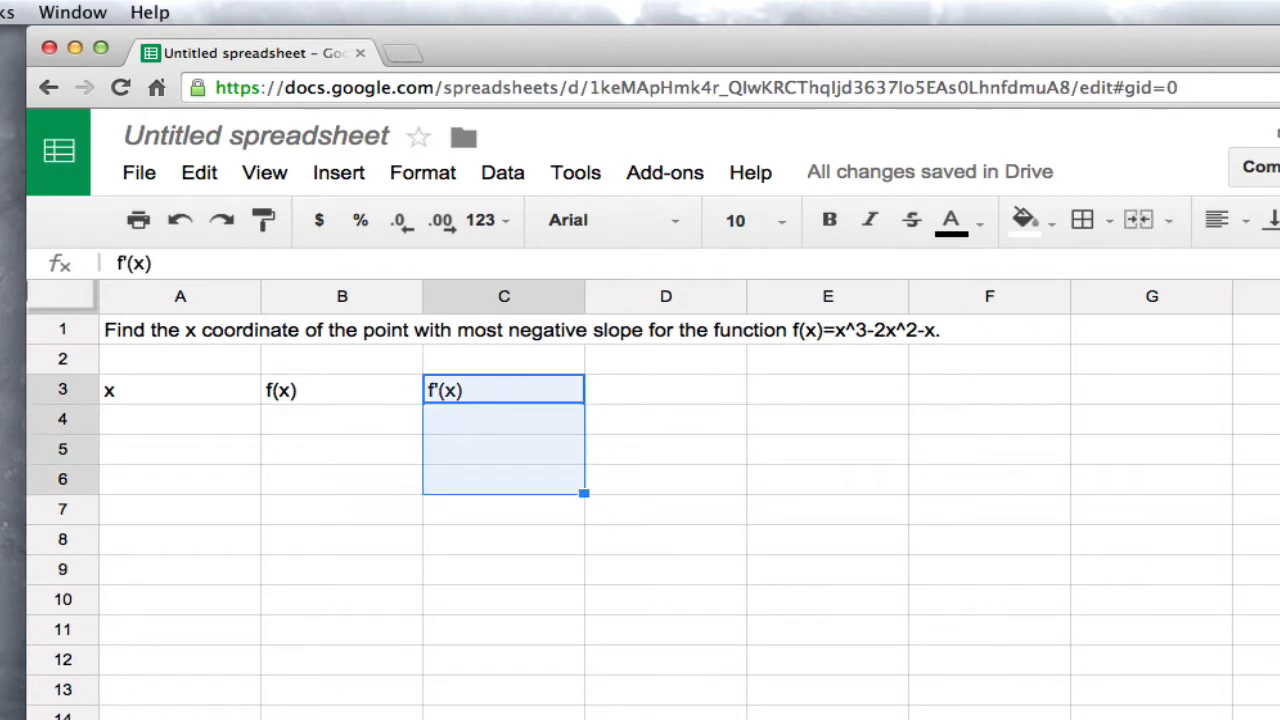
{"action": "key", "text": "Right"}
{"action": "key", "text": "Down"}
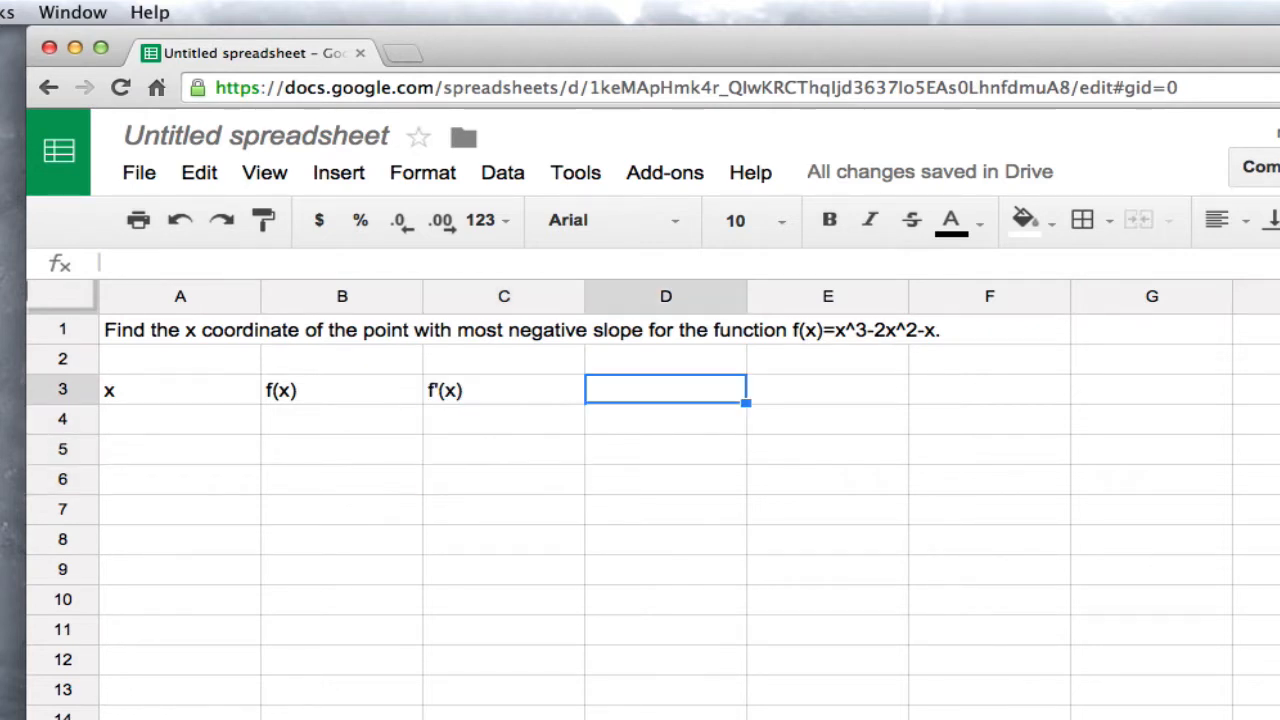
{"action": "key", "text": "Left"}
{"action": "key", "text": "Left"}
{"action": "key", "text": "Left"}
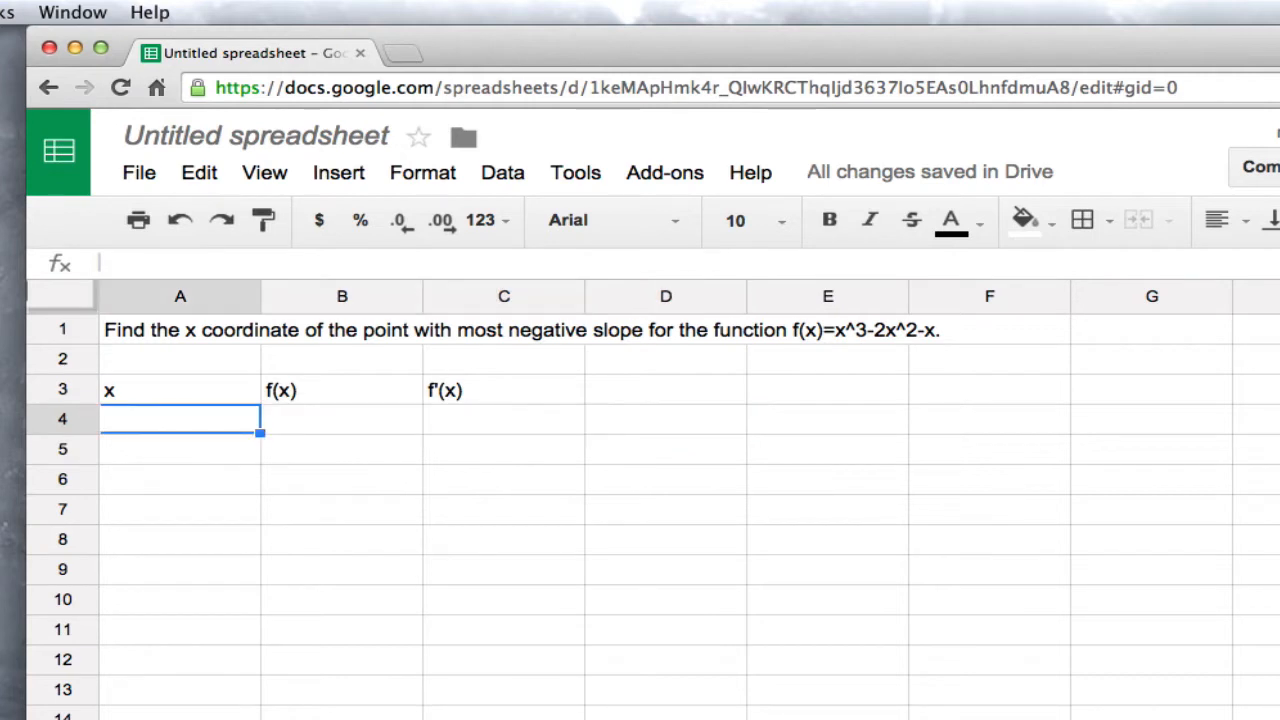
{"action": "key", "text": "shift+Down"}
{"action": "key", "text": "shift+Down"}
{"action": "key", "text": "shift+Down"}
{"action": "key", "text": "shift+Down"}
{"action": "key", "text": "Up"}
{"action": "key", "text": "Down"}
Label cell E4 as "x0=" and enter the starting value -5 in F4
{"action": "key", "text": "Right"}
{"action": "key", "text": "Right"}
{"action": "key", "text": "Right"}
{"action": "key", "text": "Right"}
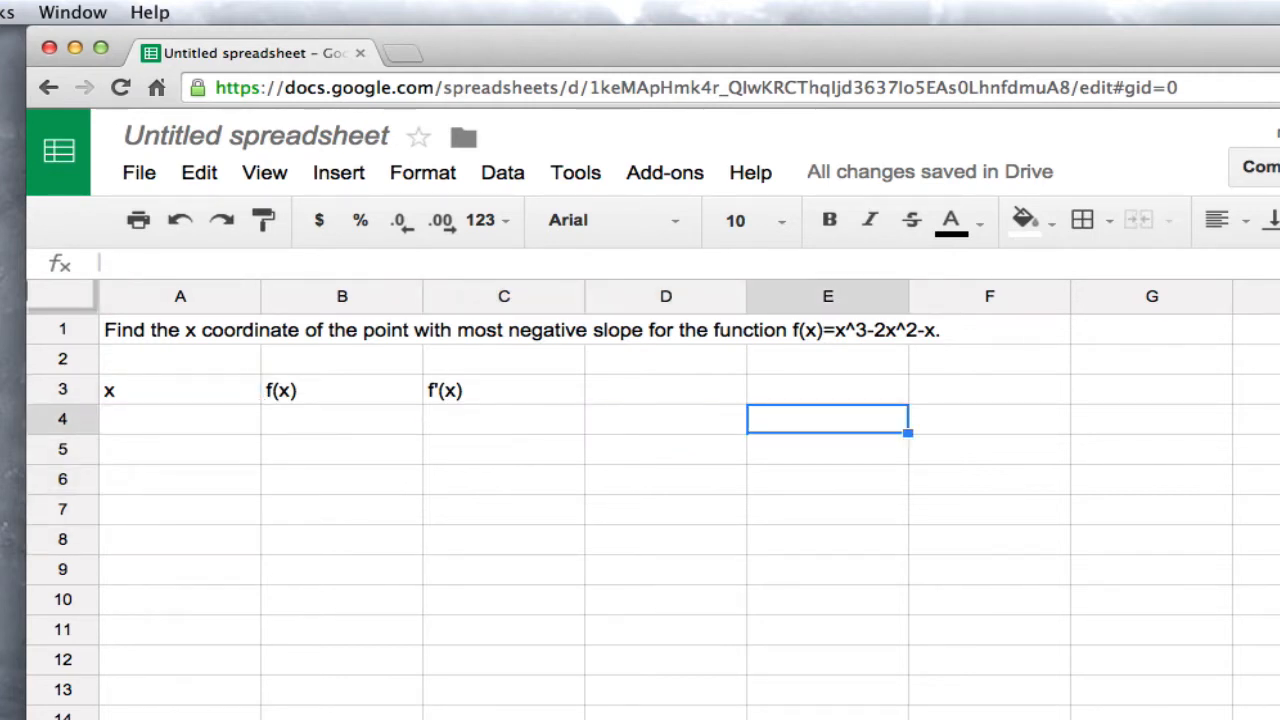
{"action": "type", "text": "x0="}
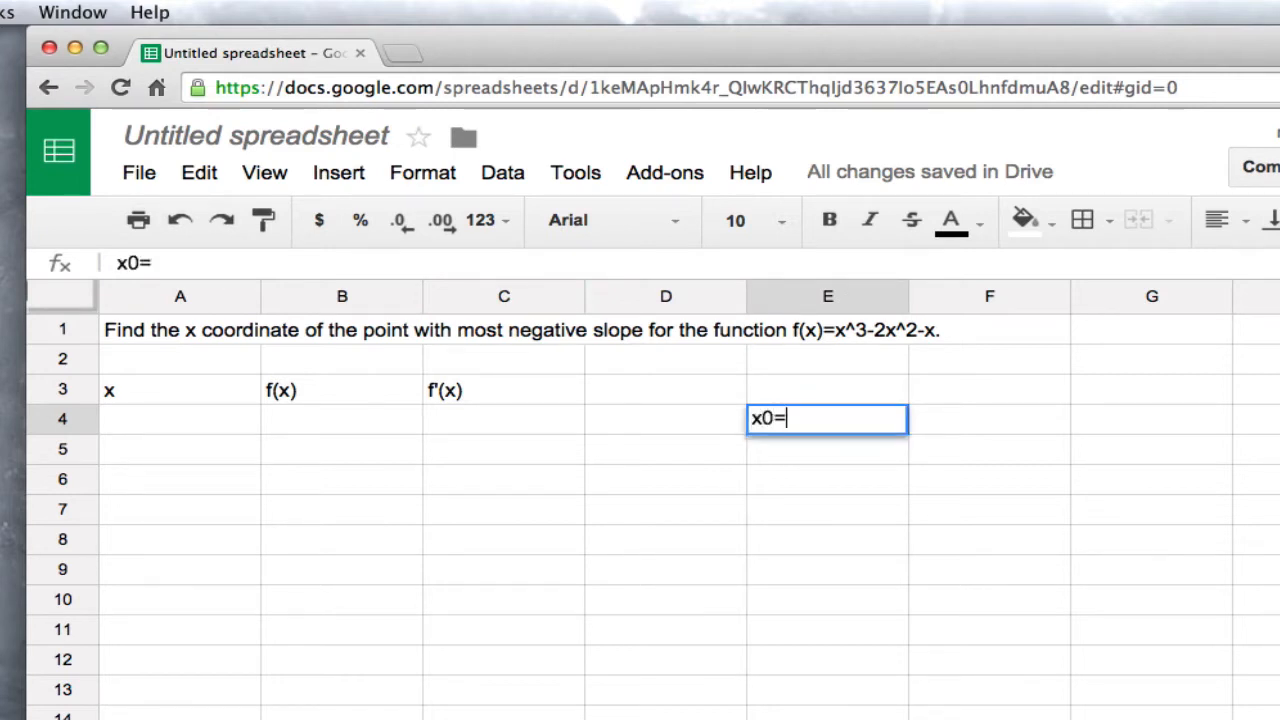
{"action": "key", "text": "Right"}
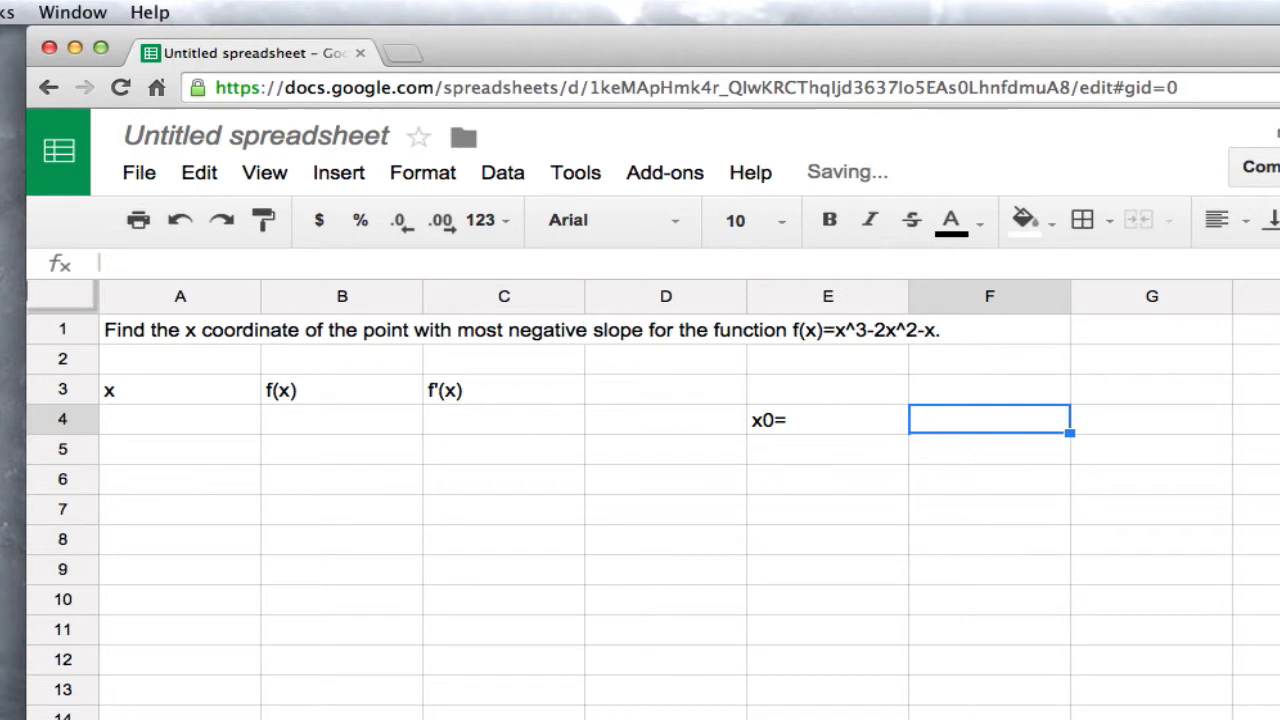
{"action": "type", "text": "-5"}
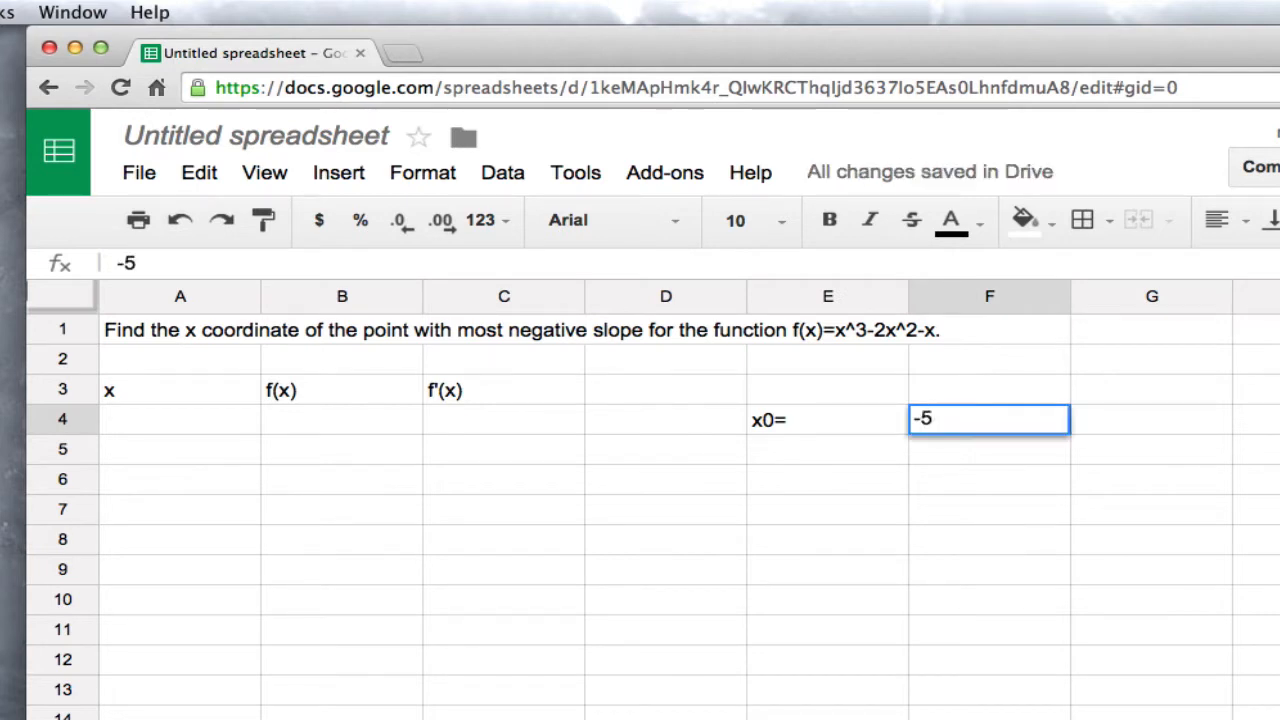
Label cell E5 as "xf=" and enter the final value 5 in F5
{"action": "key", "text": "Left"}
{"action": "key", "text": "Down"}
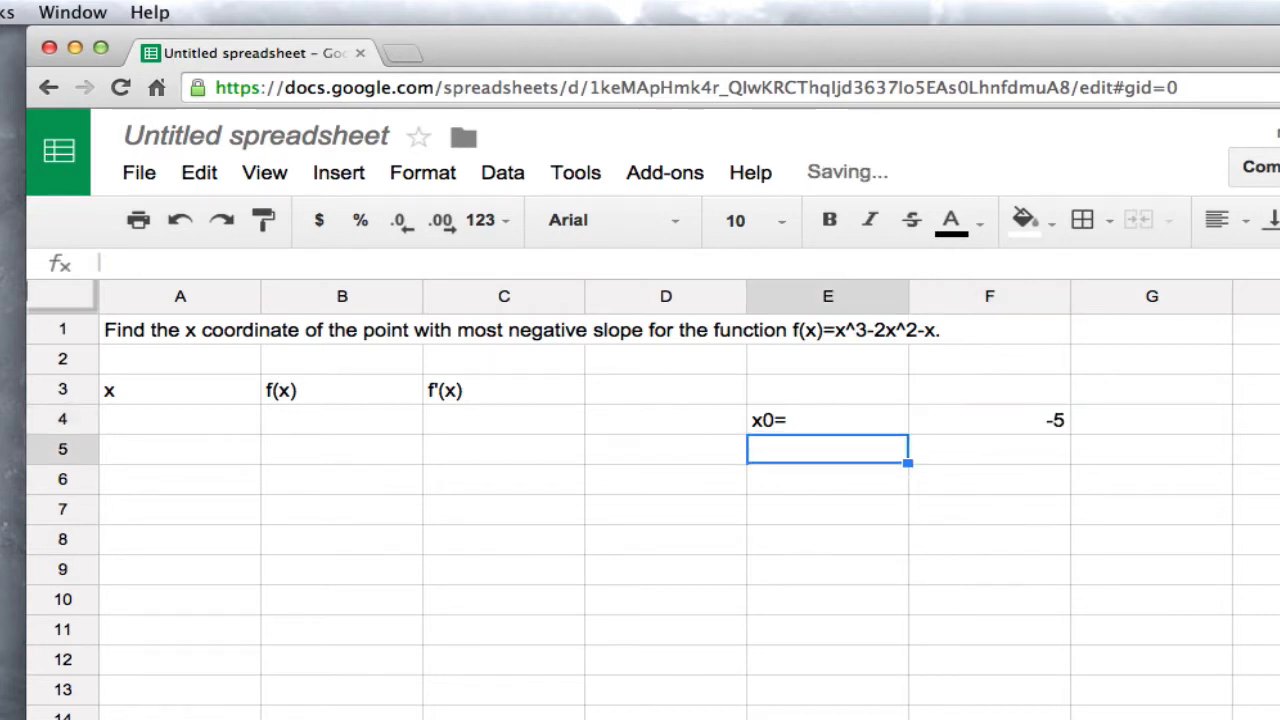
{"action": "type", "text": "xf="}
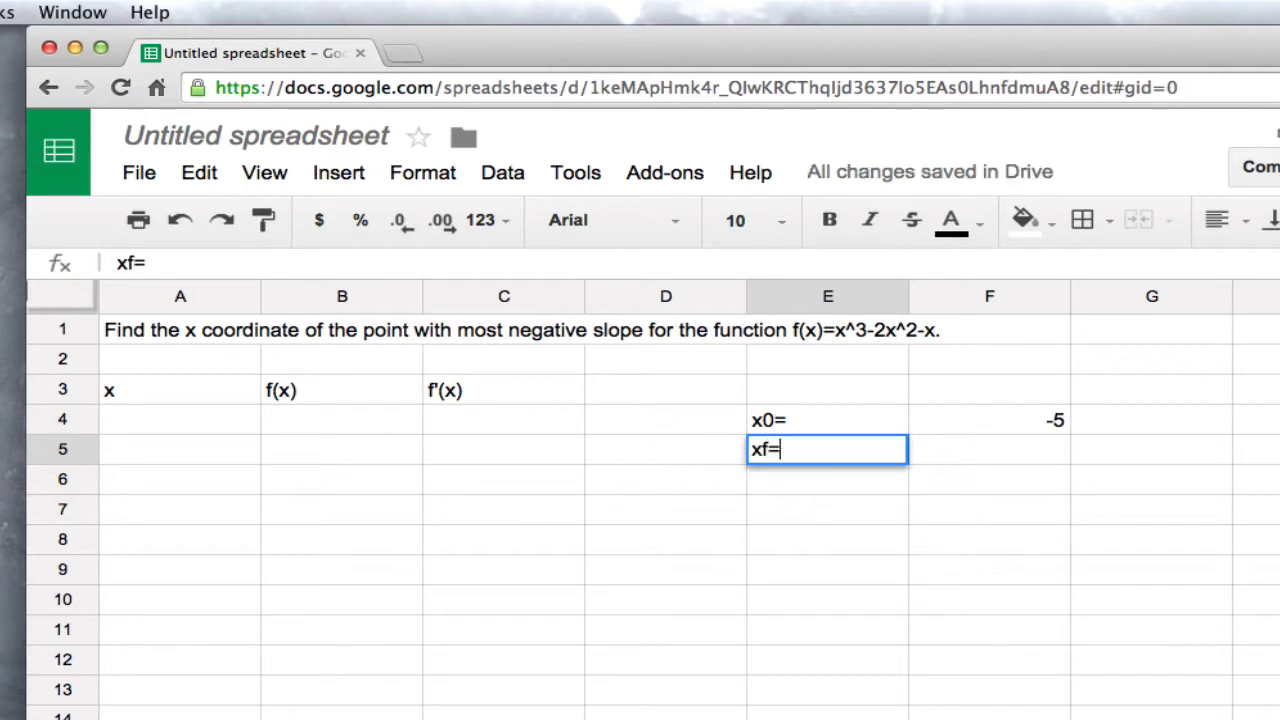
{"action": "key", "text": "Right"}
{"action": "type", "text": "5"}
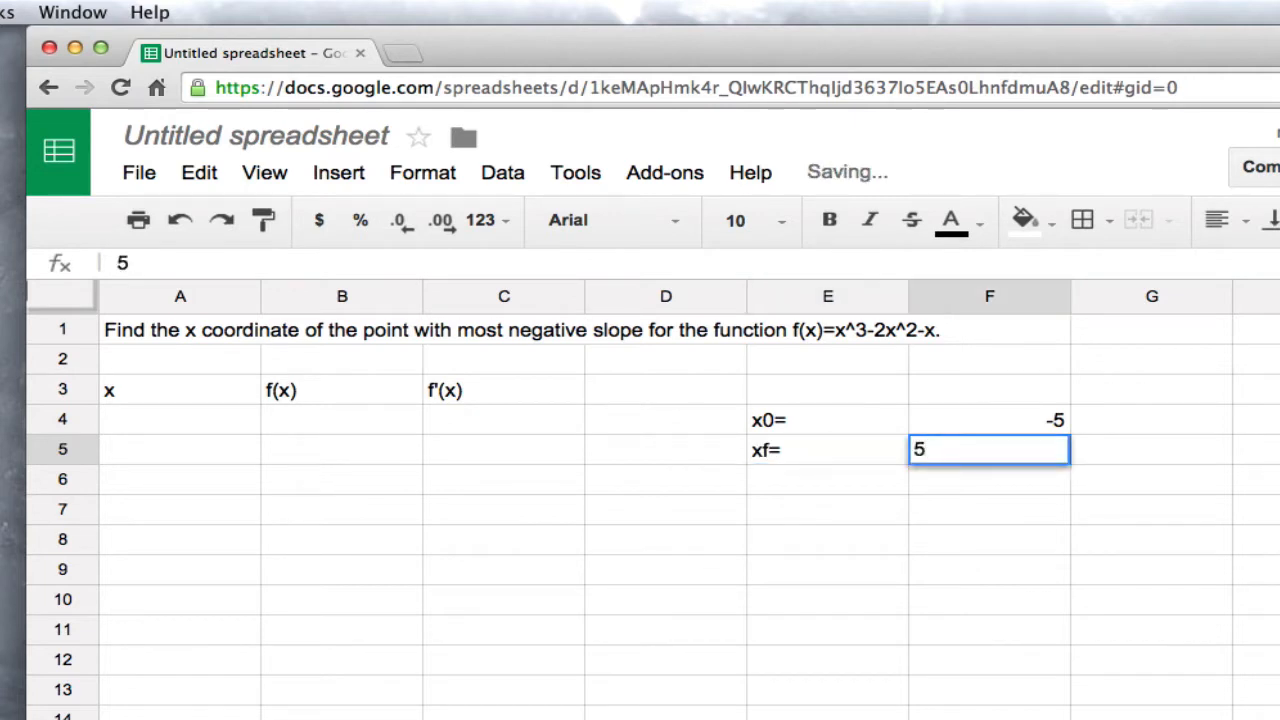
{"action": "key", "text": "Up"}
Label cell E6 as "dx=" for the step size below the xf label
{"action": "key", "text": "Down"}
{"action": "key", "text": "Left"}
{"action": "key", "text": "Down"}
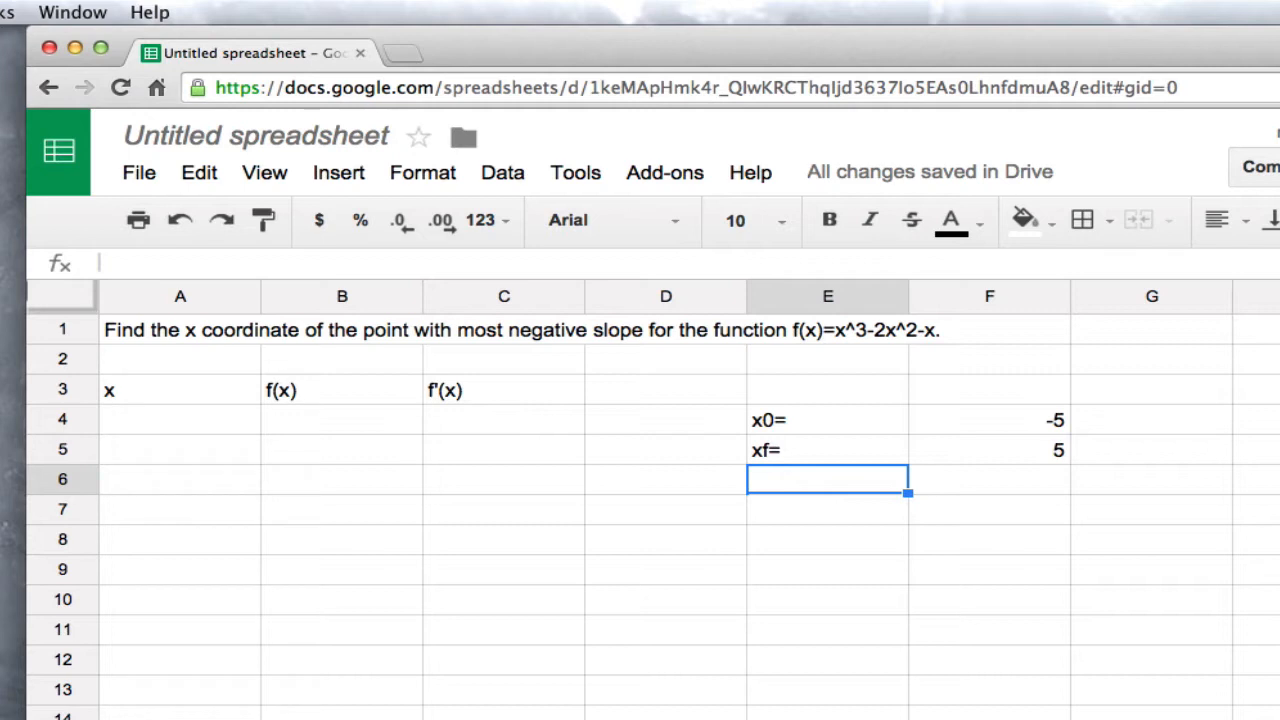
{"action": "type", "text": "d"}
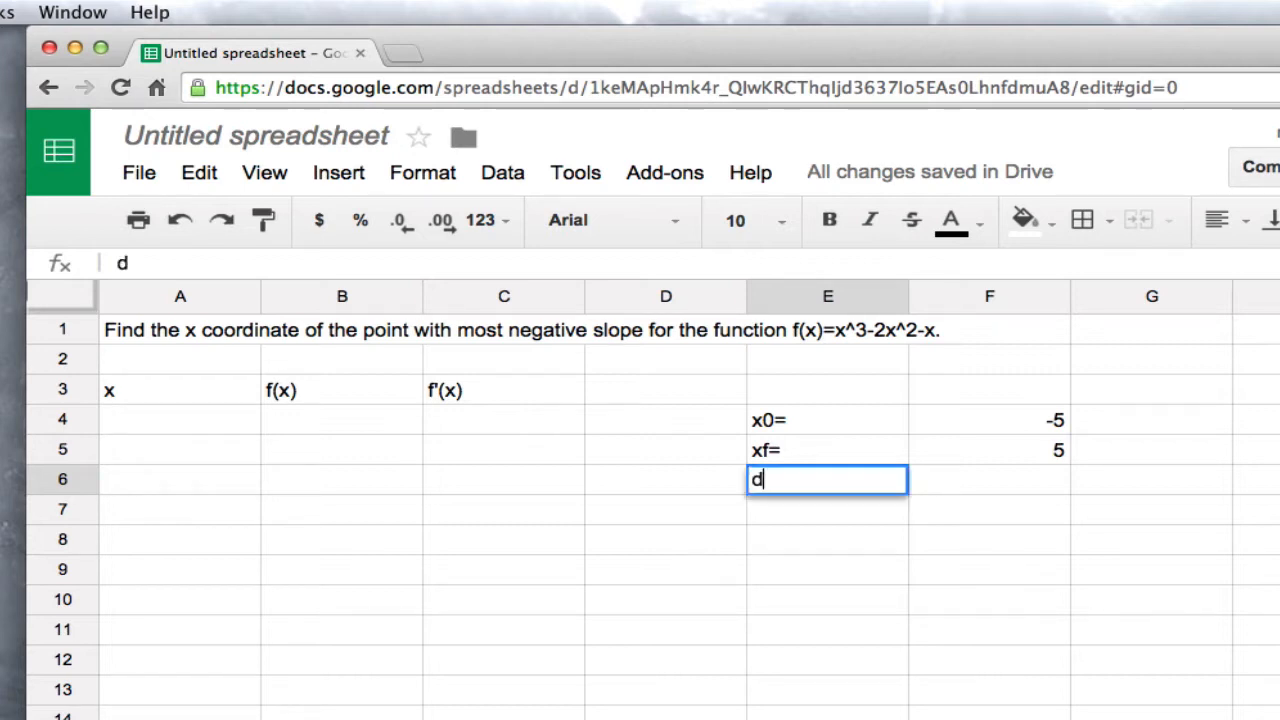
{"action": "type", "text": "x="}
{"action": "key", "text": "Tab"}
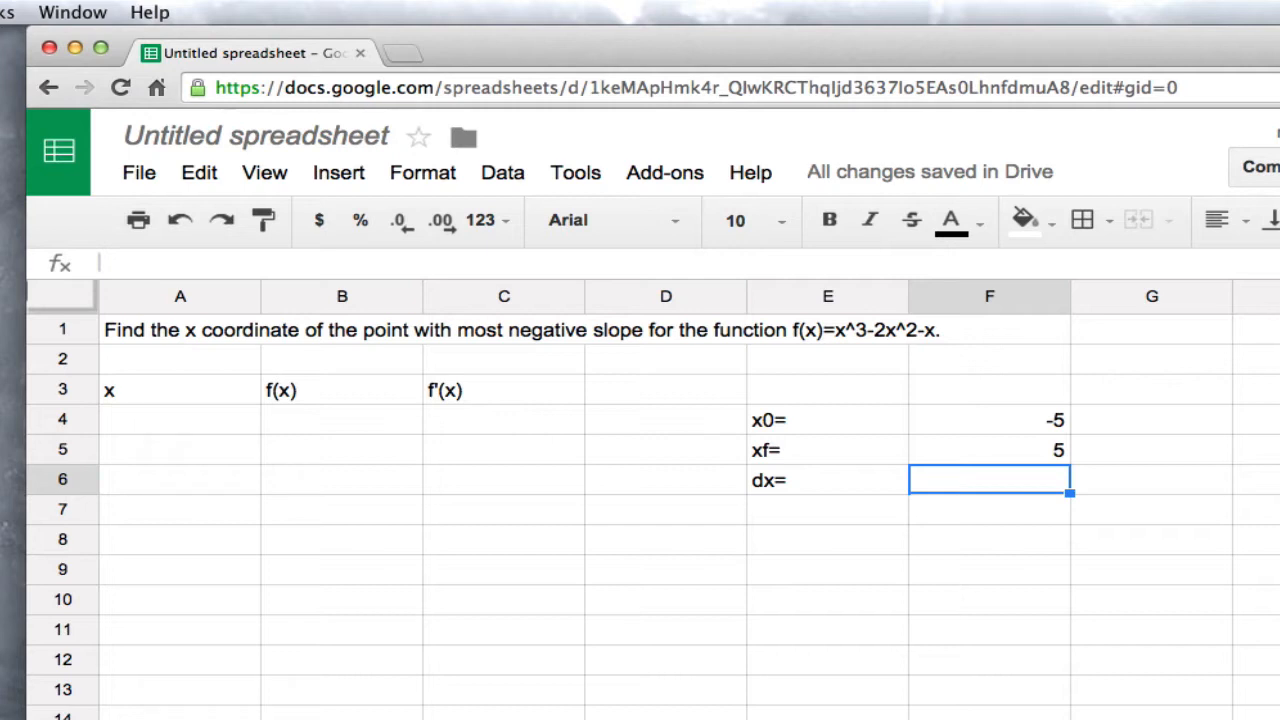
Calculate the step size in F6 with the formula =(F5-F4)/100
{"action": "type", "text": "="}
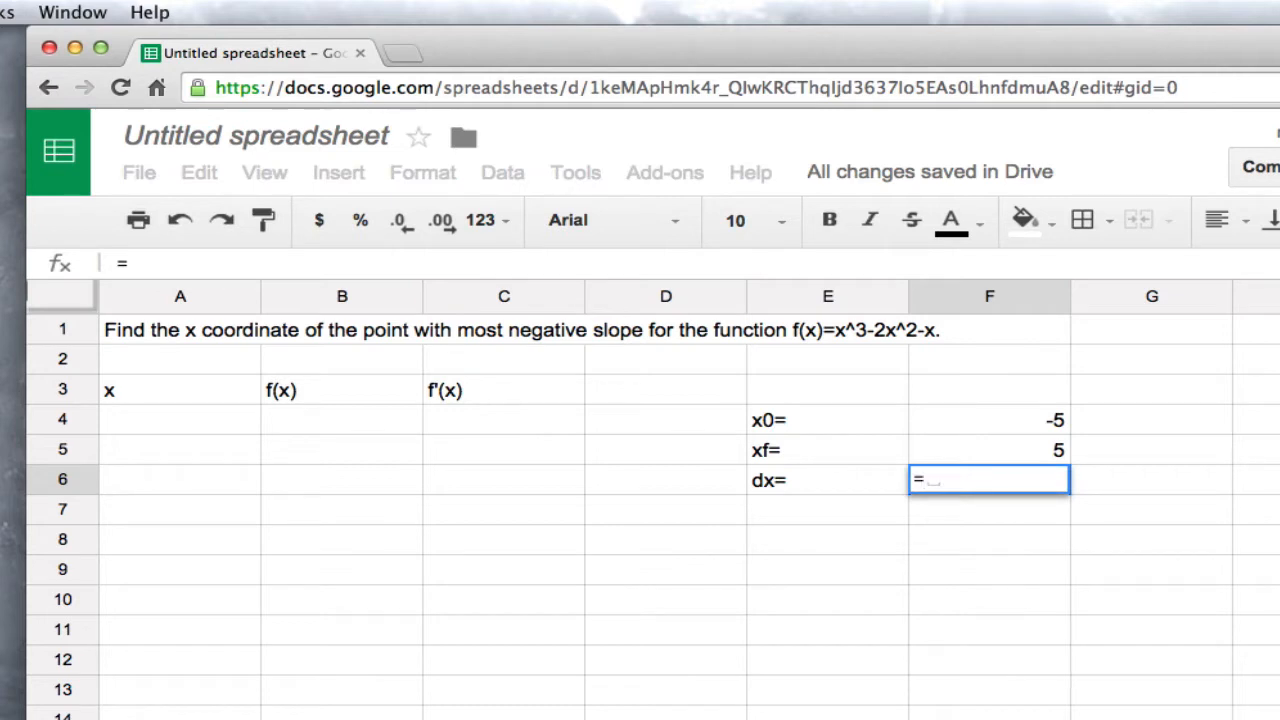
{"action": "type", "text": "("}
{"action": "key", "text": "Up"}
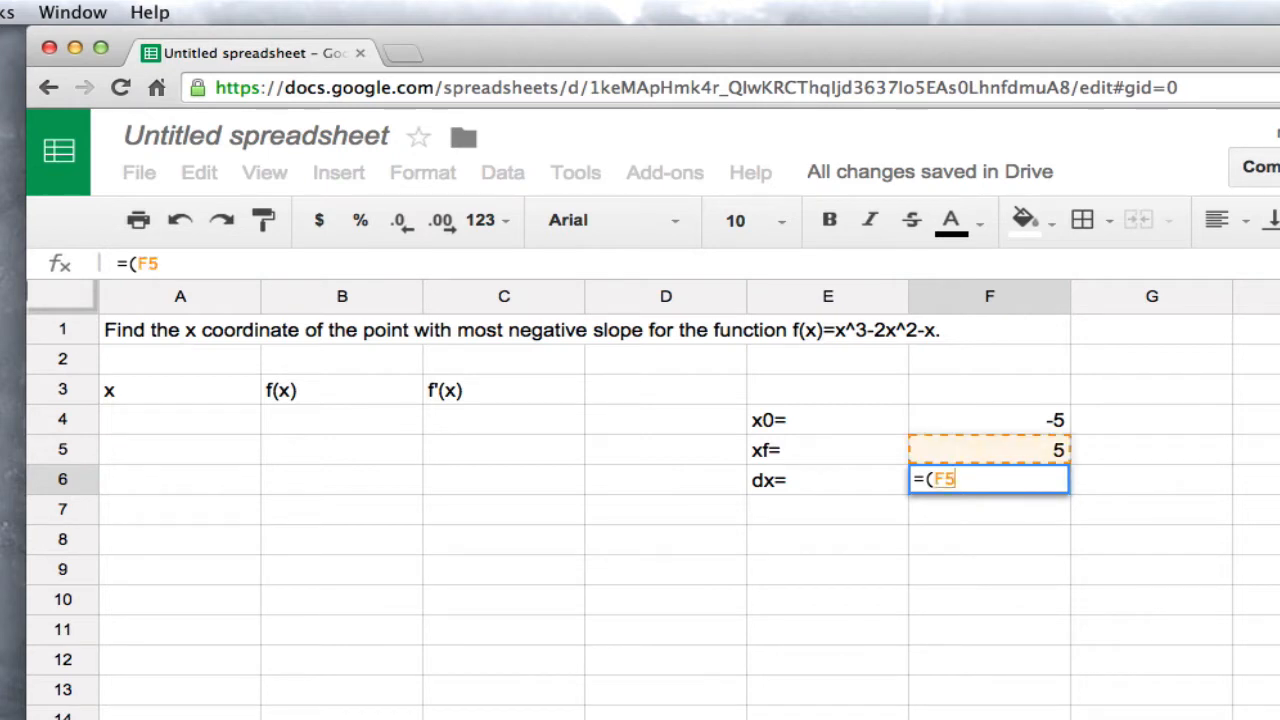
{"action": "type", "text": "-"}
{"action": "key", "text": "Up"}
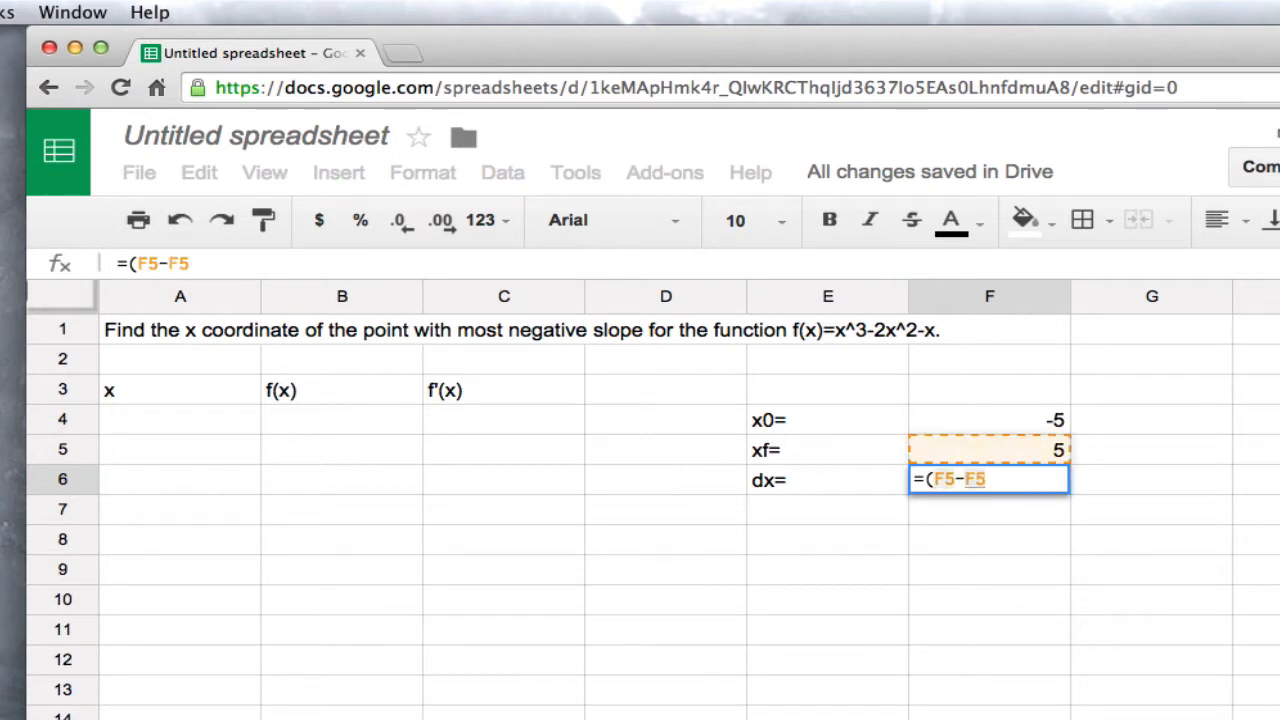
{"action": "key", "text": "Up"}
{"action": "type", "text": ")"}
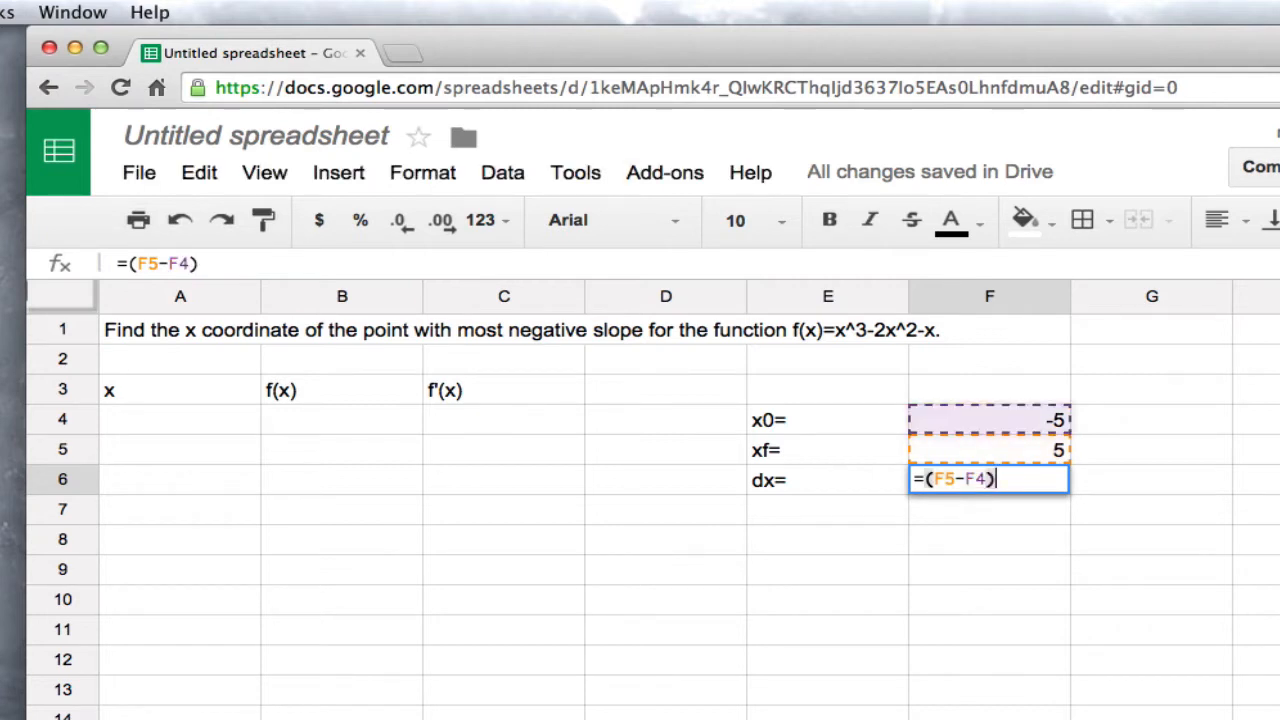
{"action": "type", "text": "/100"}
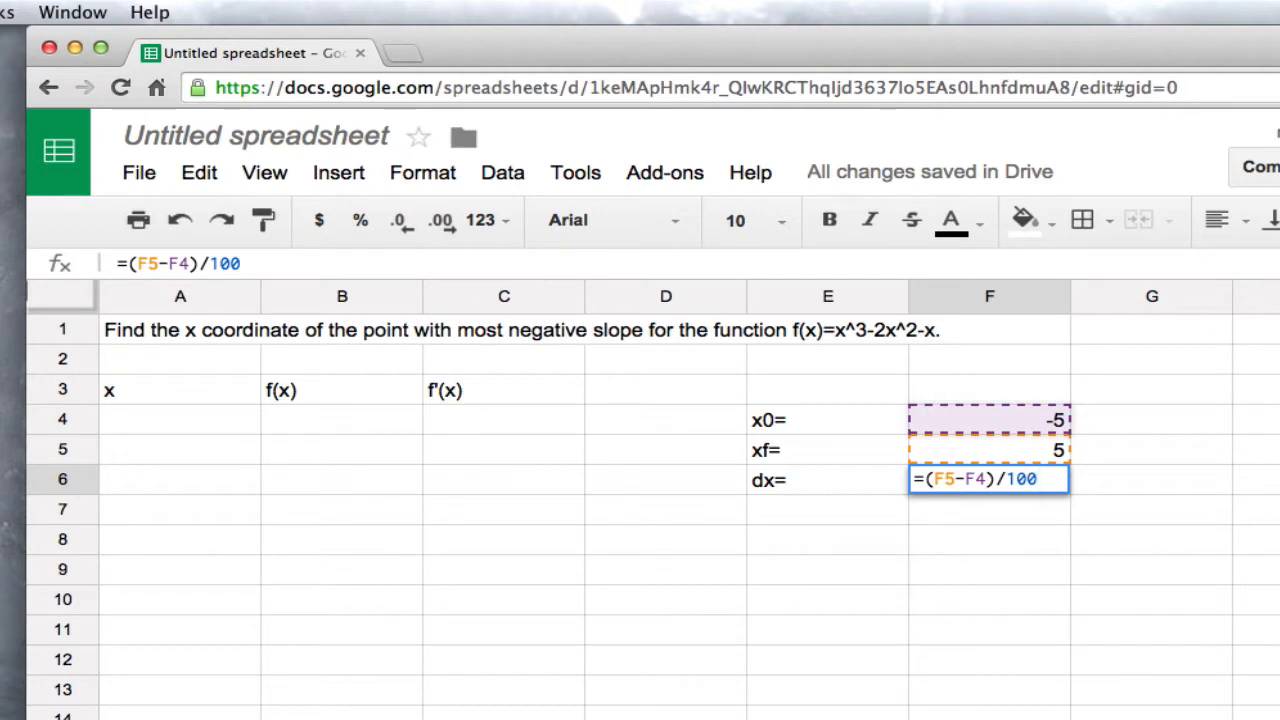
{"action": "key", "text": "Return"}
Set the first x value in A4 to the starting value with the formula =F4
{"action": "key", "text": "Up"}
{"action": "key", "text": "Up"}
{"action": "key", "text": "Up"}
{"action": "key", "text": "Down"}
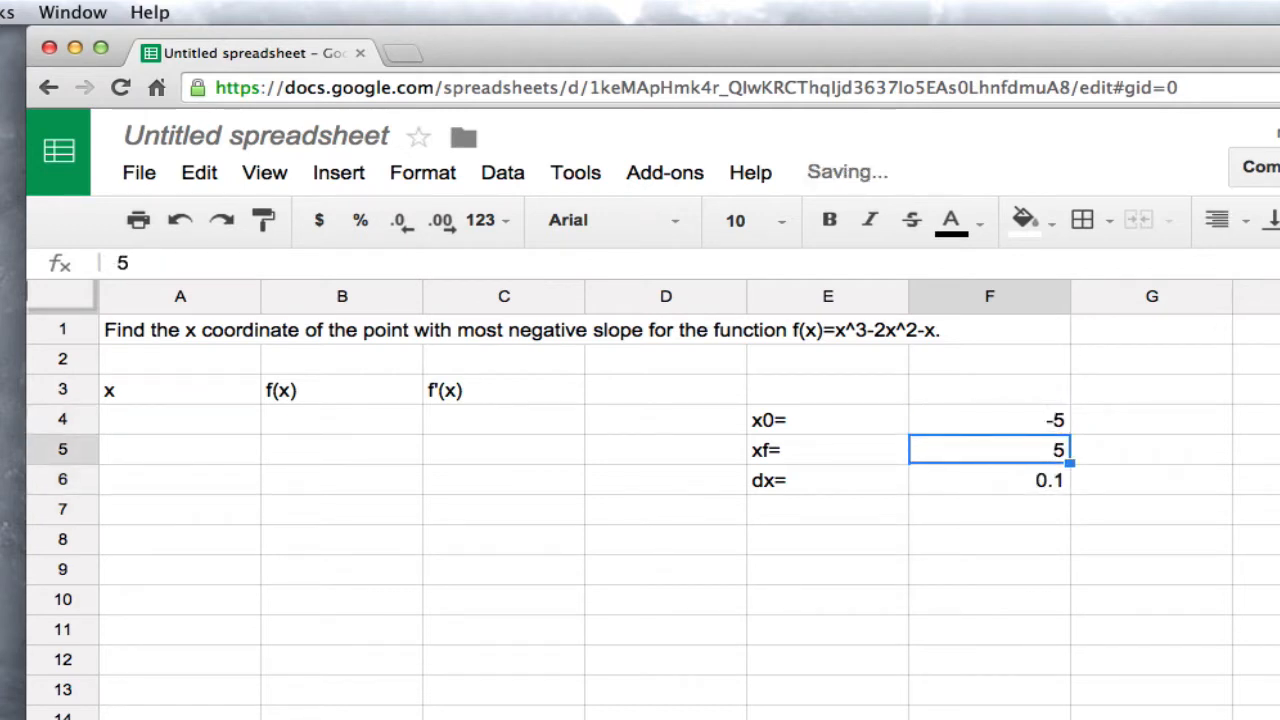
{"action": "key", "text": "Down"}
{"action": "key", "text": "Left"}
{"action": "key", "text": "Left"}
{"action": "key", "text": "Left"}
{"action": "key", "text": "Left"}
{"action": "key", "text": "Left"}
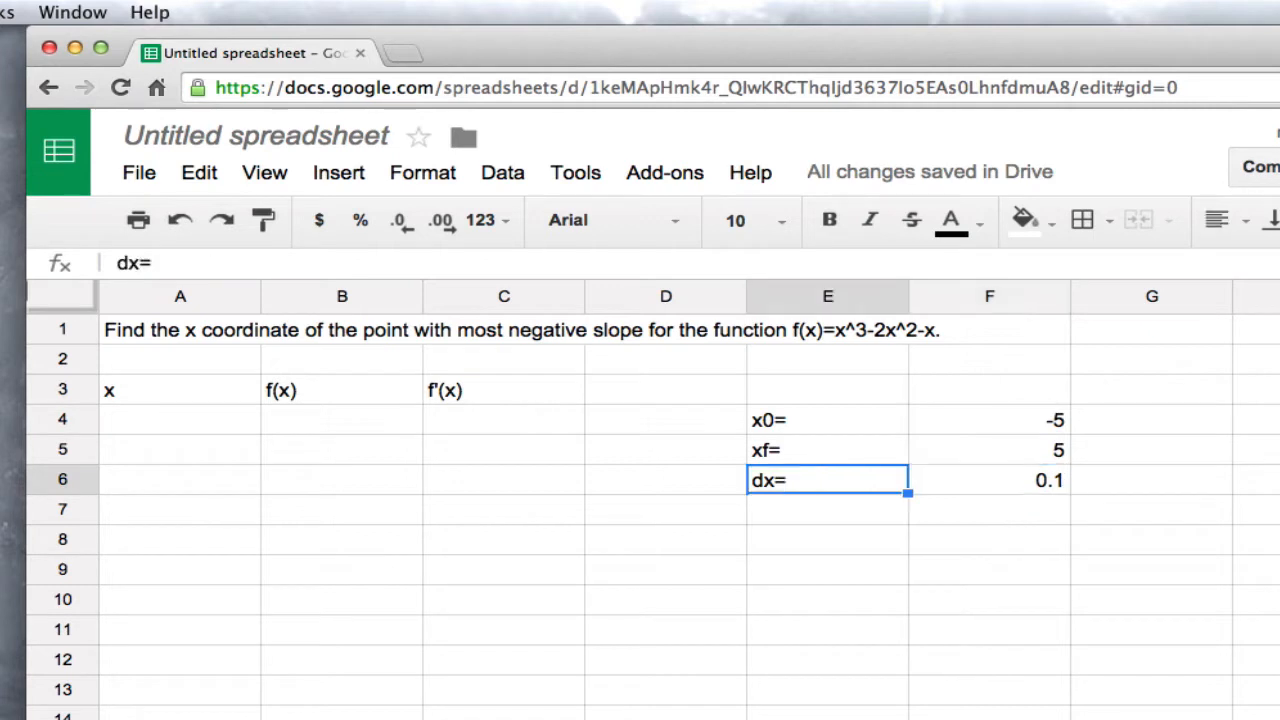
{"action": "key", "text": "Up"}
{"action": "key", "text": "Up"}
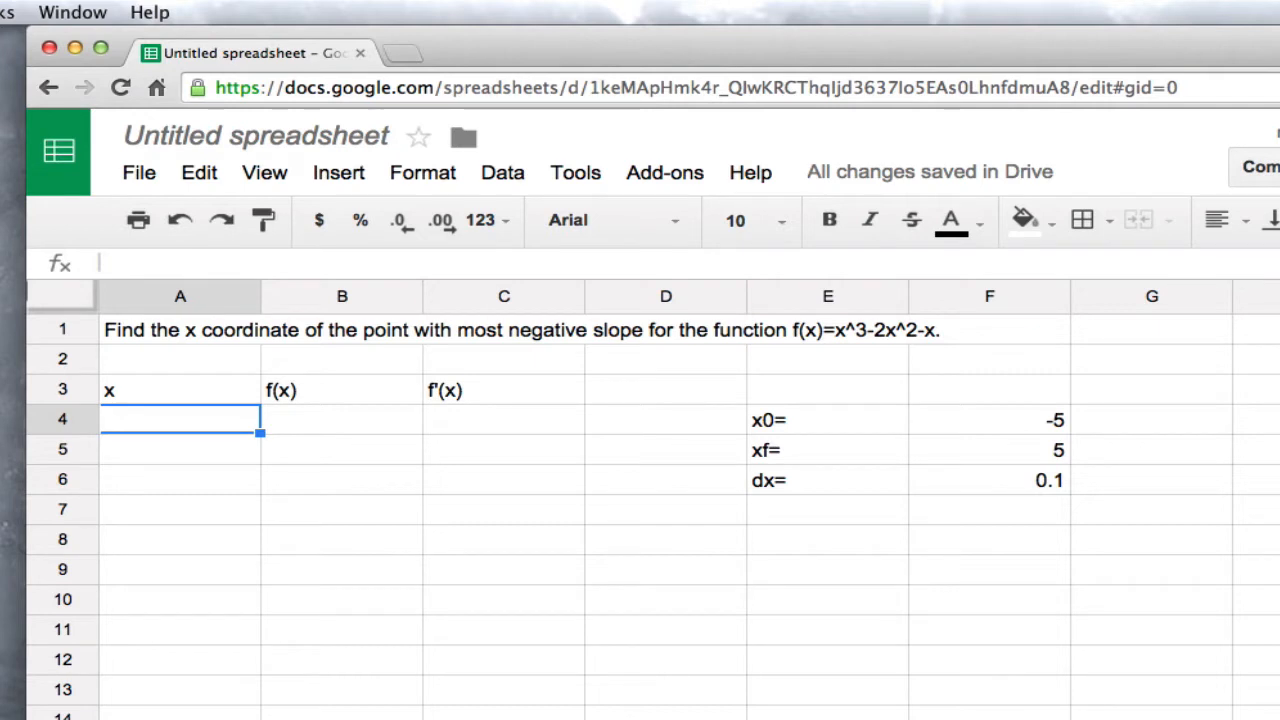
{"action": "type", "text": "="}
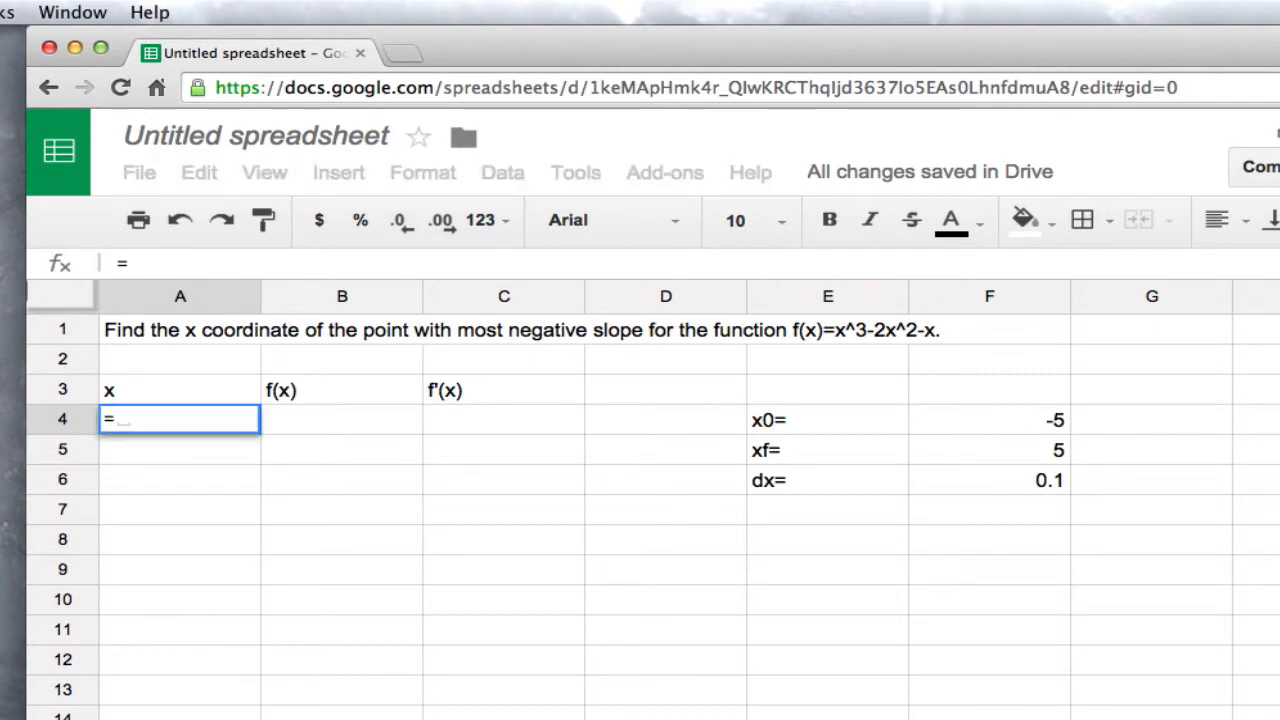
{"action": "key", "text": "Right"}
{"action": "key", "text": "Right"}
{"action": "key", "text": "Right"}
{"action": "key", "text": "Right"}
{"action": "key", "text": "Right"}
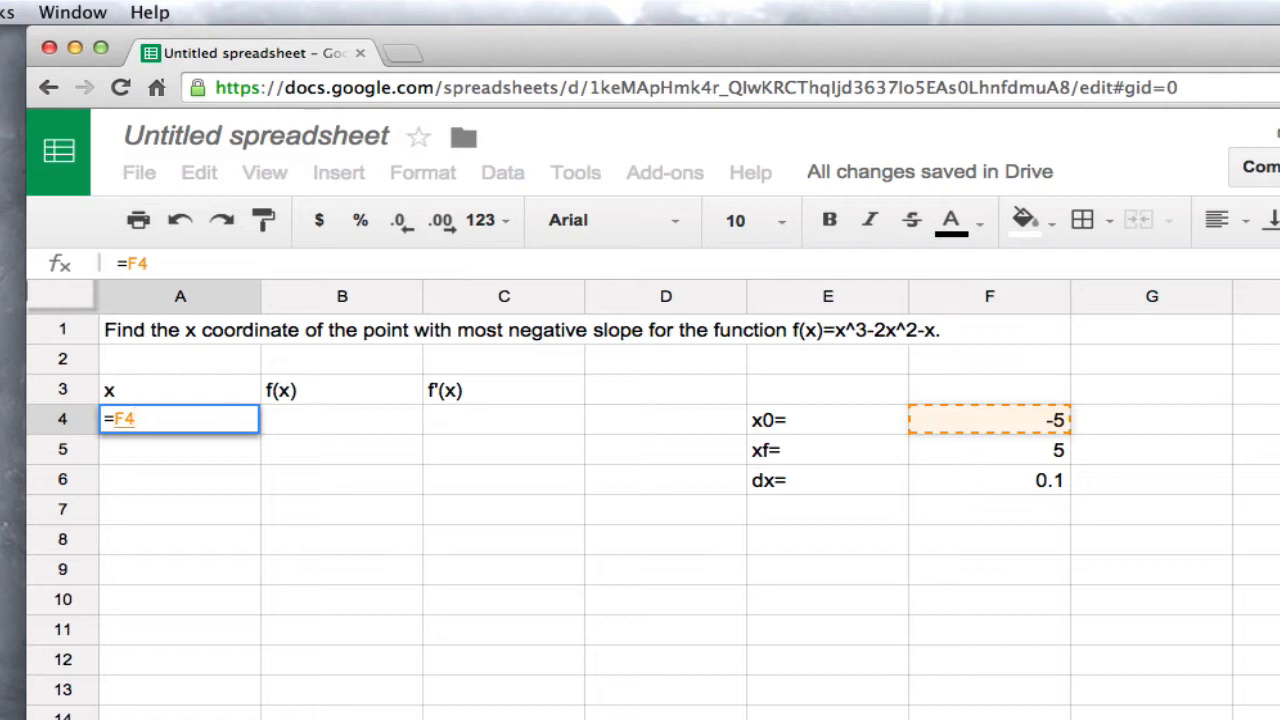
{"action": "key", "text": "Return"}
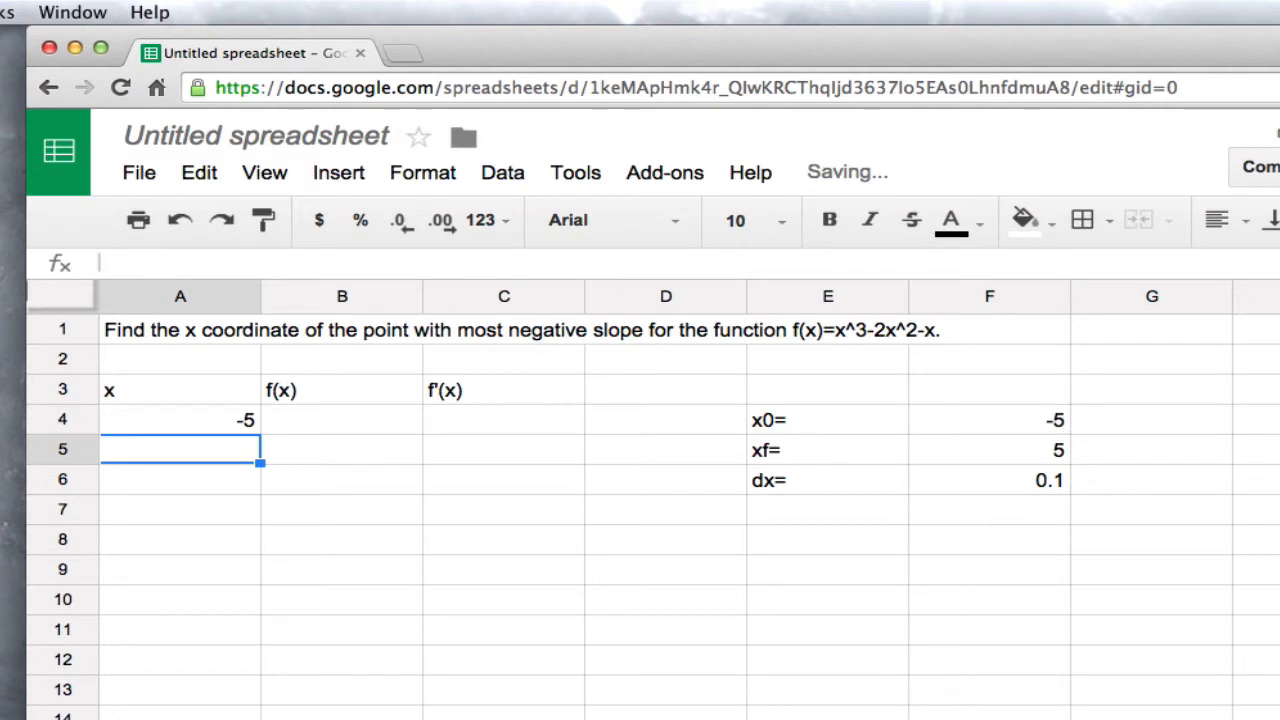
Calculate the second x value in A5 with the formula =A4+$F$6, keeping the step-size reference absolute
{"action": "key", "text": "Up"}
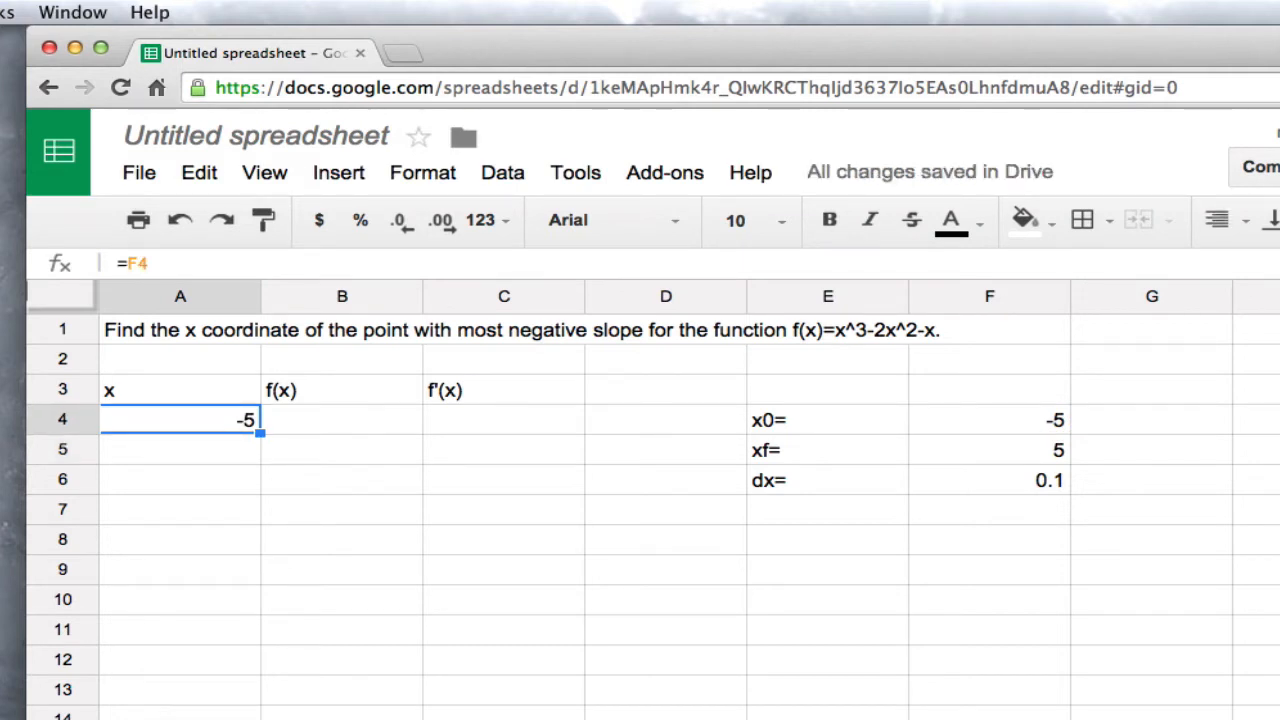
{"action": "key", "text": "Down"}
{"action": "type", "text": "="}
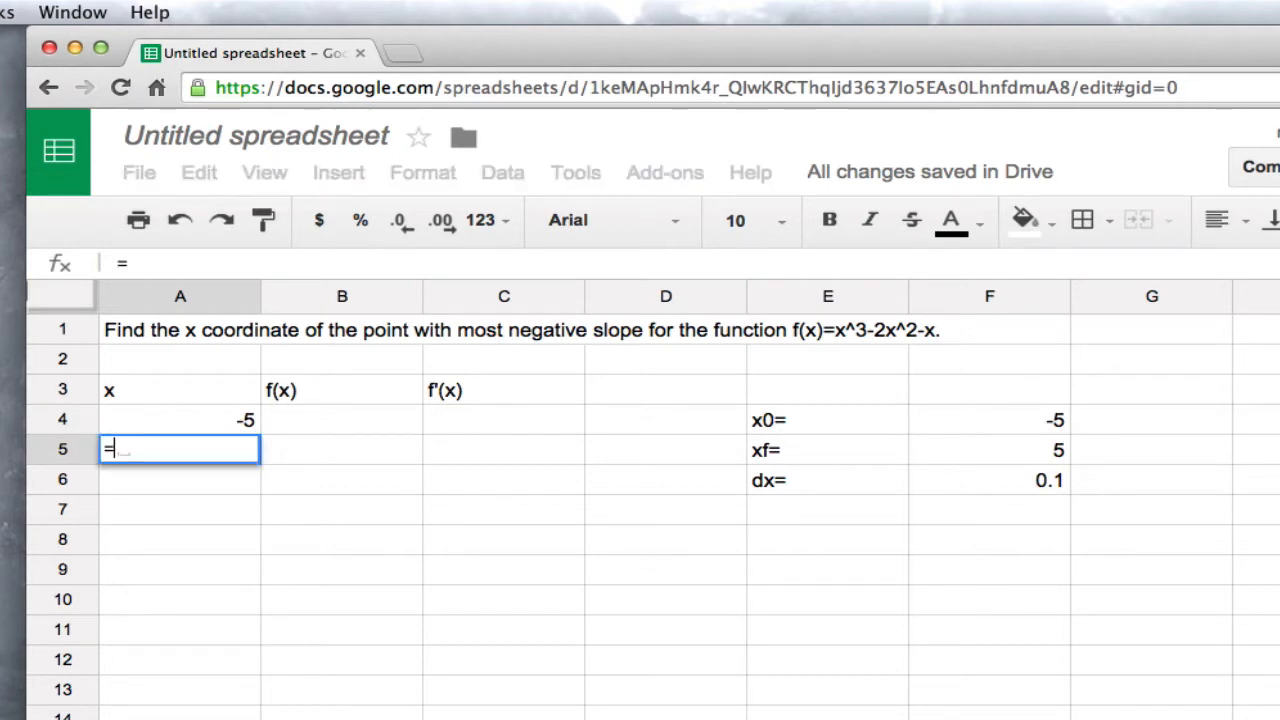
{"action": "key", "text": "Up"}
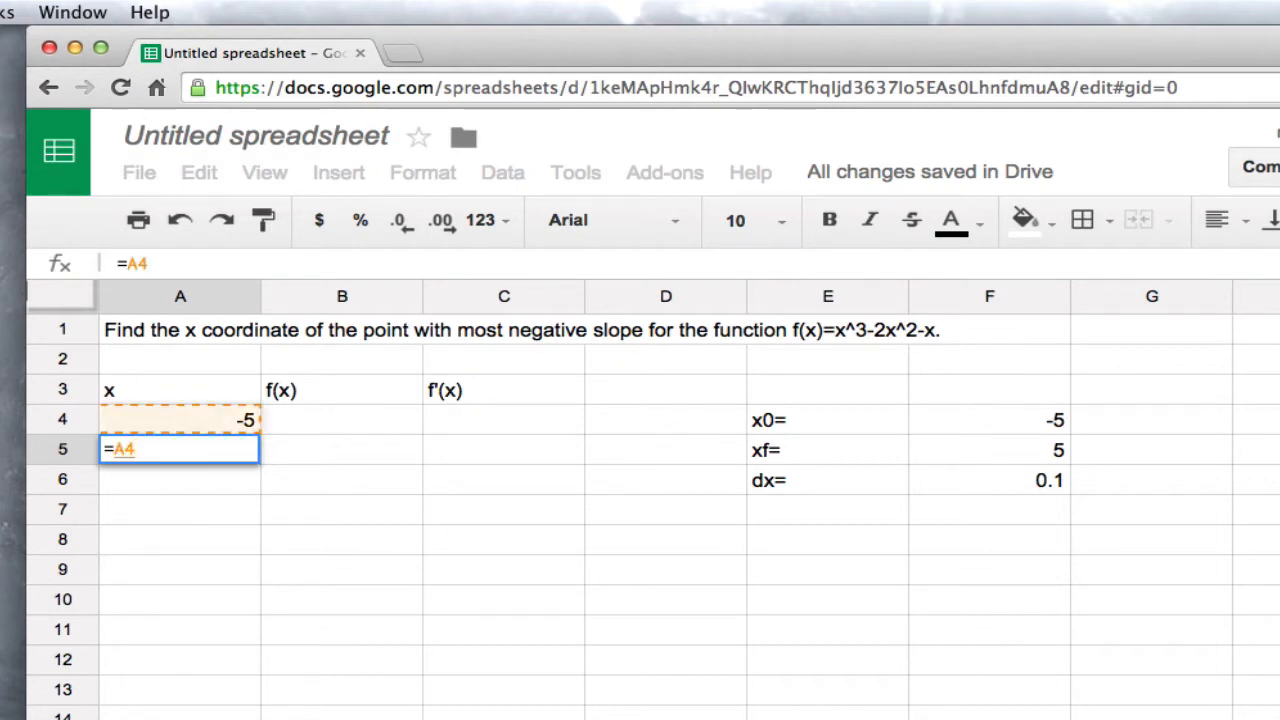
{"action": "type", "text": "+"}
{"action": "type", "text": "$"}
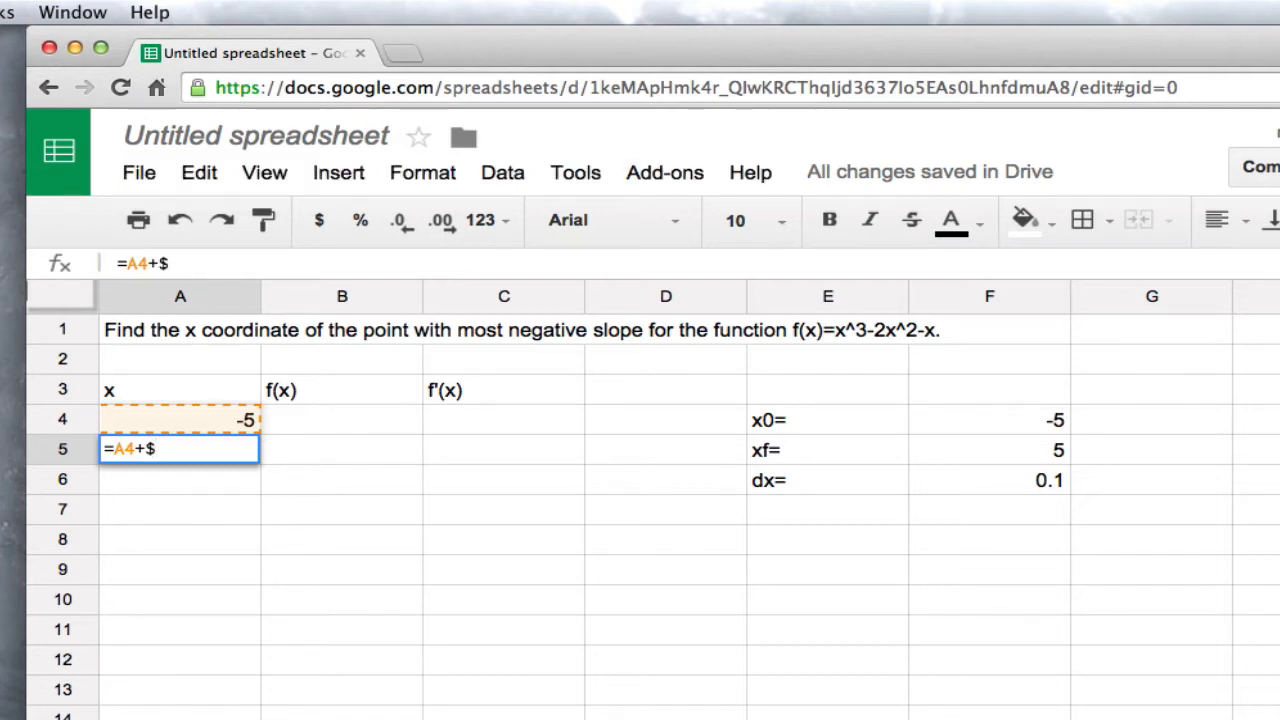
{"action": "type", "text": "f$"}
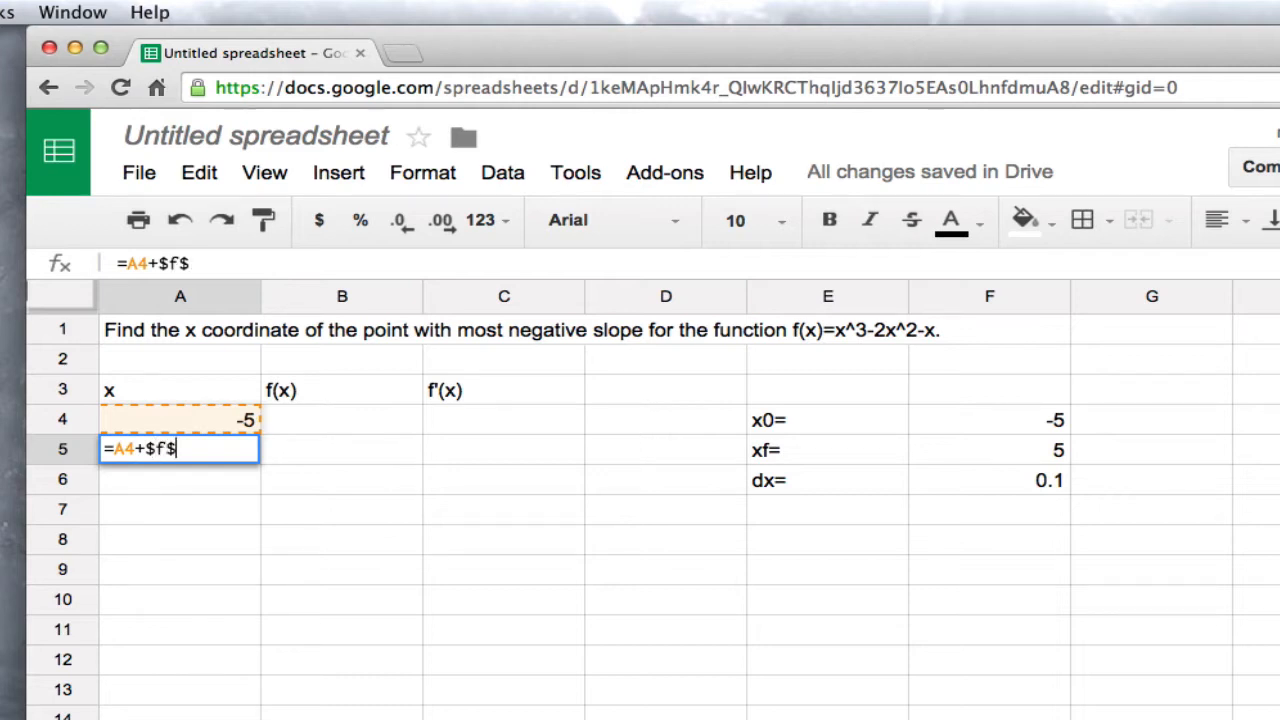
{"action": "type", "text": "f"}
{"action": "key", "text": "BackSpace"}
{"action": "type", "text": "6"}
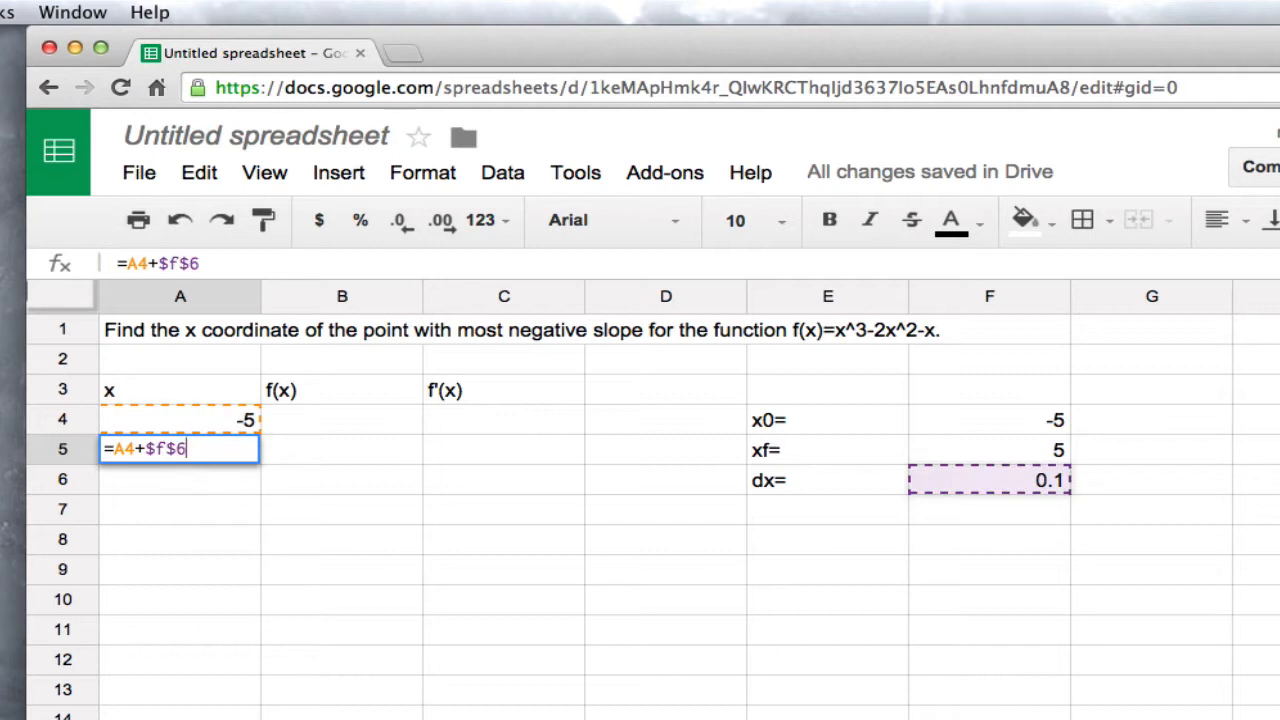
{"action": "key", "text": "Return"}
Copy the x-increment formula from A5 into A6
{"action": "key", "text": "Up"}
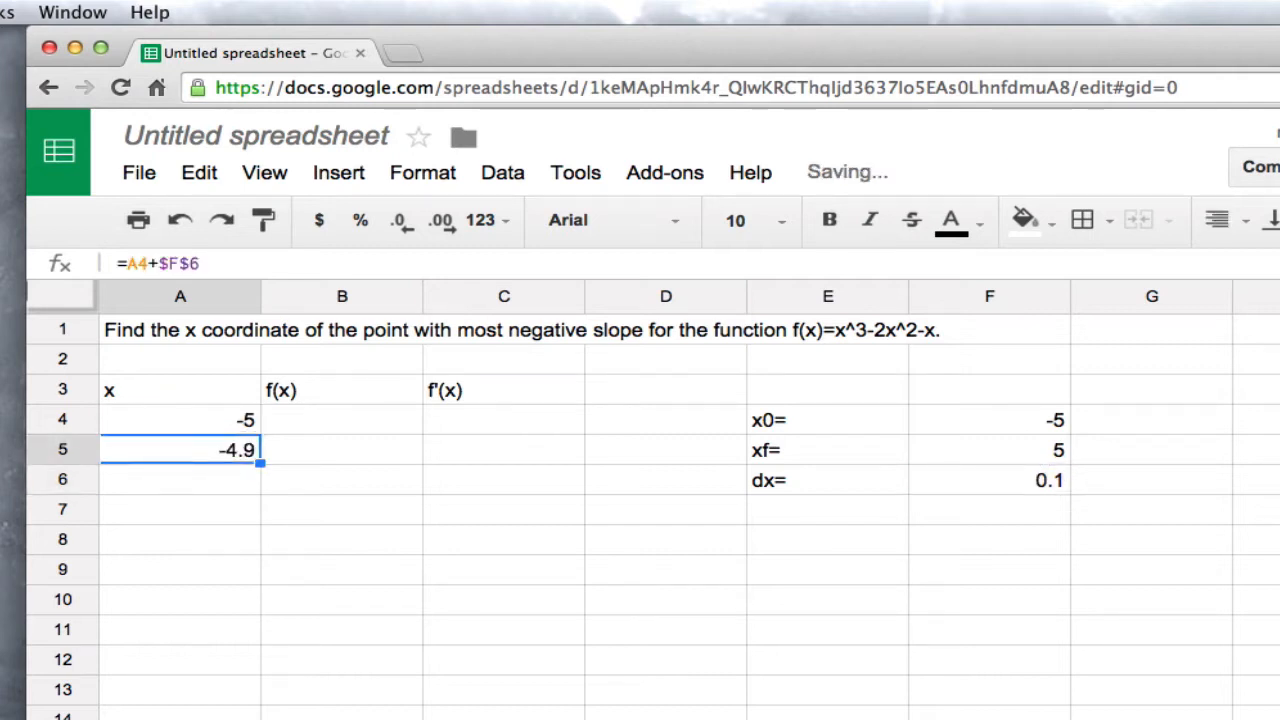
{"action": "key", "text": "ctrl+c"}
{"action": "key", "text": "Down"}
{"action": "key", "text": "ctrl+v"}
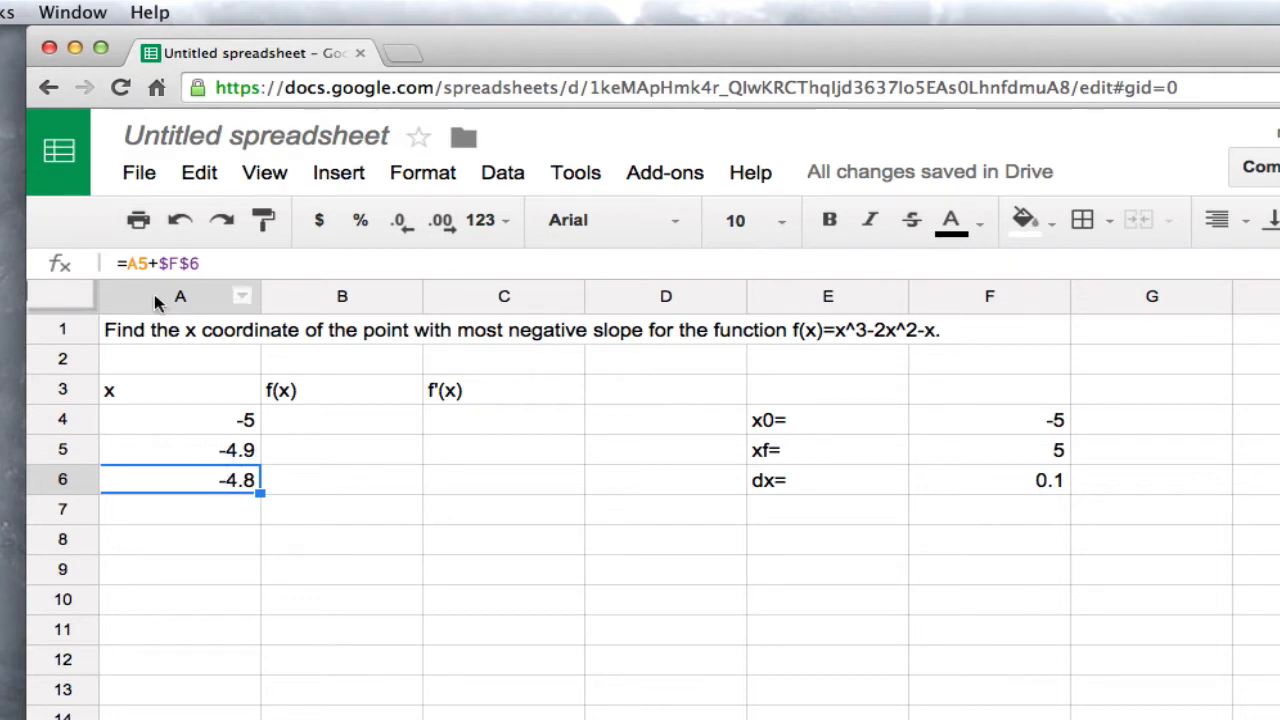
Compare the formulas in A5 and A6, fill the A6 formula down to A104, and return to the first f(x) cell, B4
{"action": "left_click", "coordinate": [231, 454]}
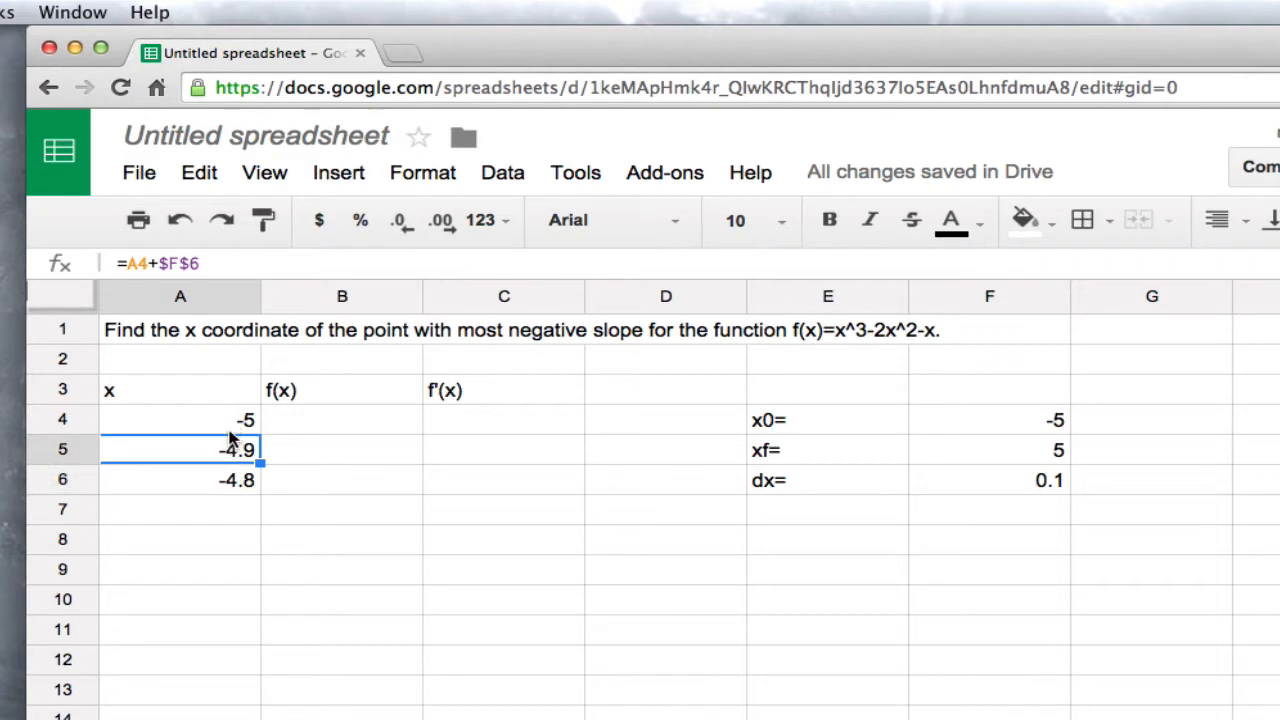
{"action": "left_click", "coordinate": [237, 481]}
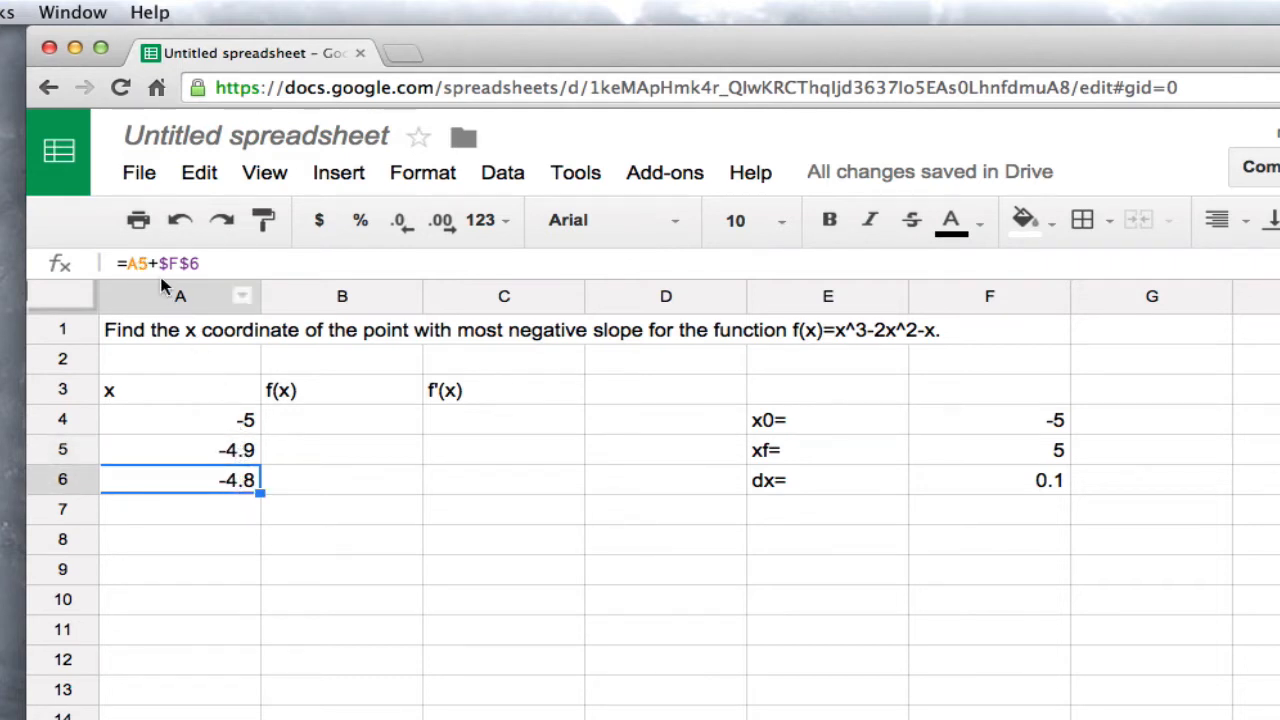
{"action": "left_click", "coordinate": [230, 450]}
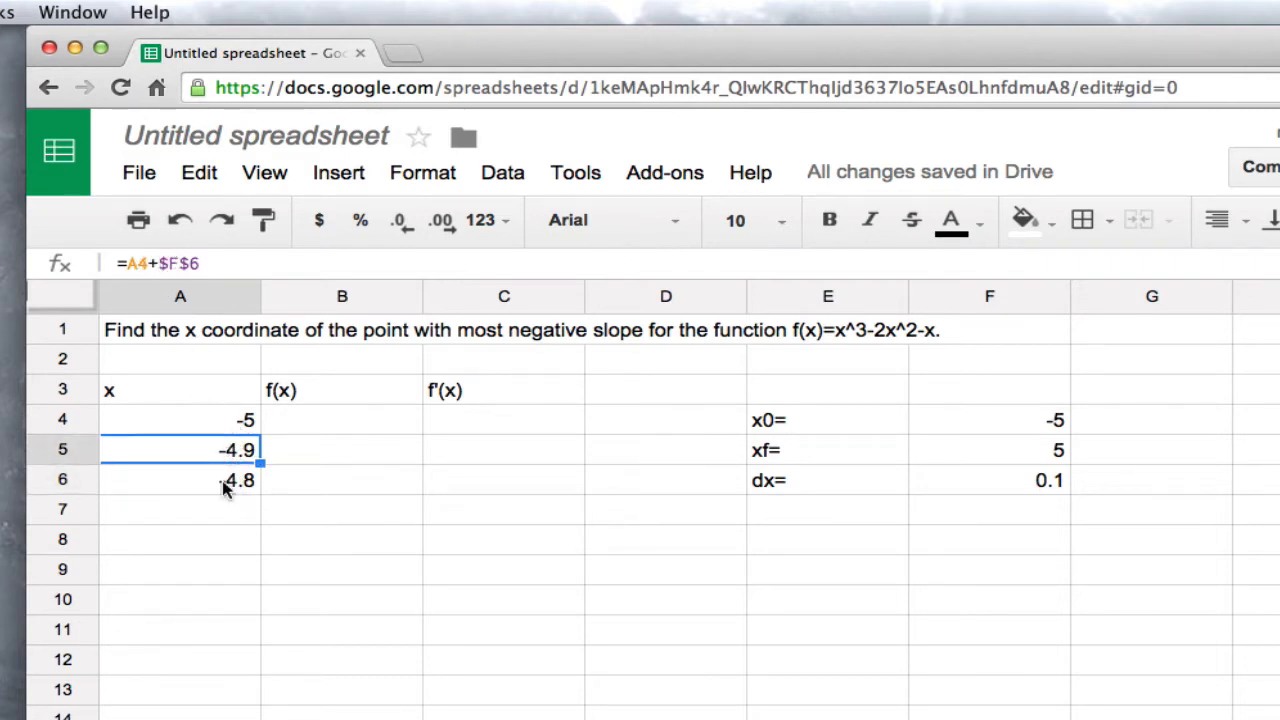
{"action": "left_click", "coordinate": [229, 482]}
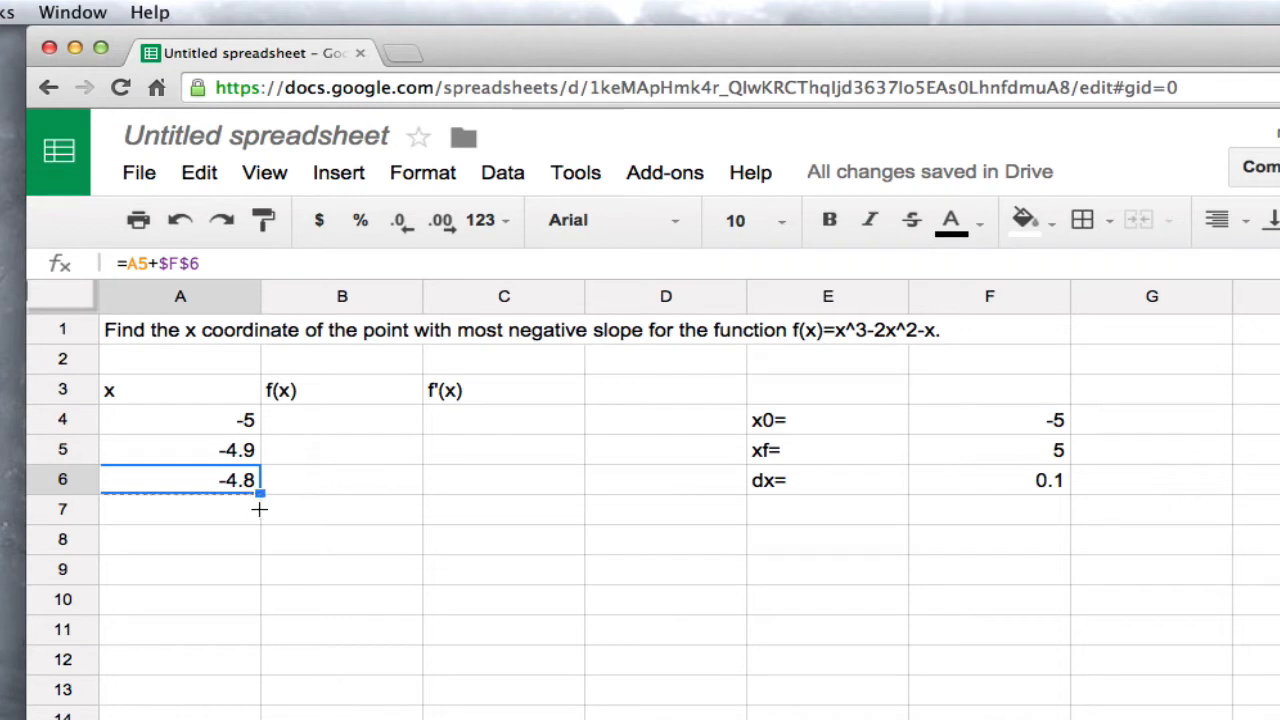
{"action": "left_click_drag", "start_coordinate": [260, 493], "coordinate": [241, 719]}
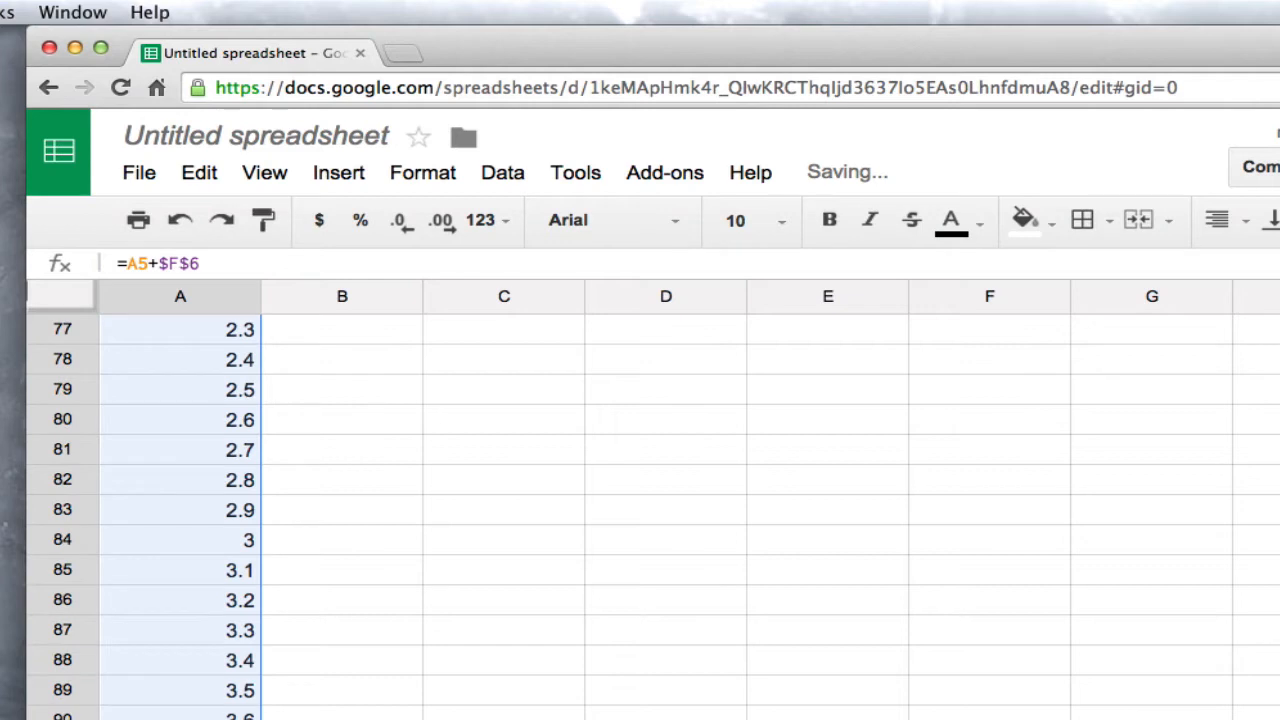
{"action": "left_click", "coordinate": [241, 719]}
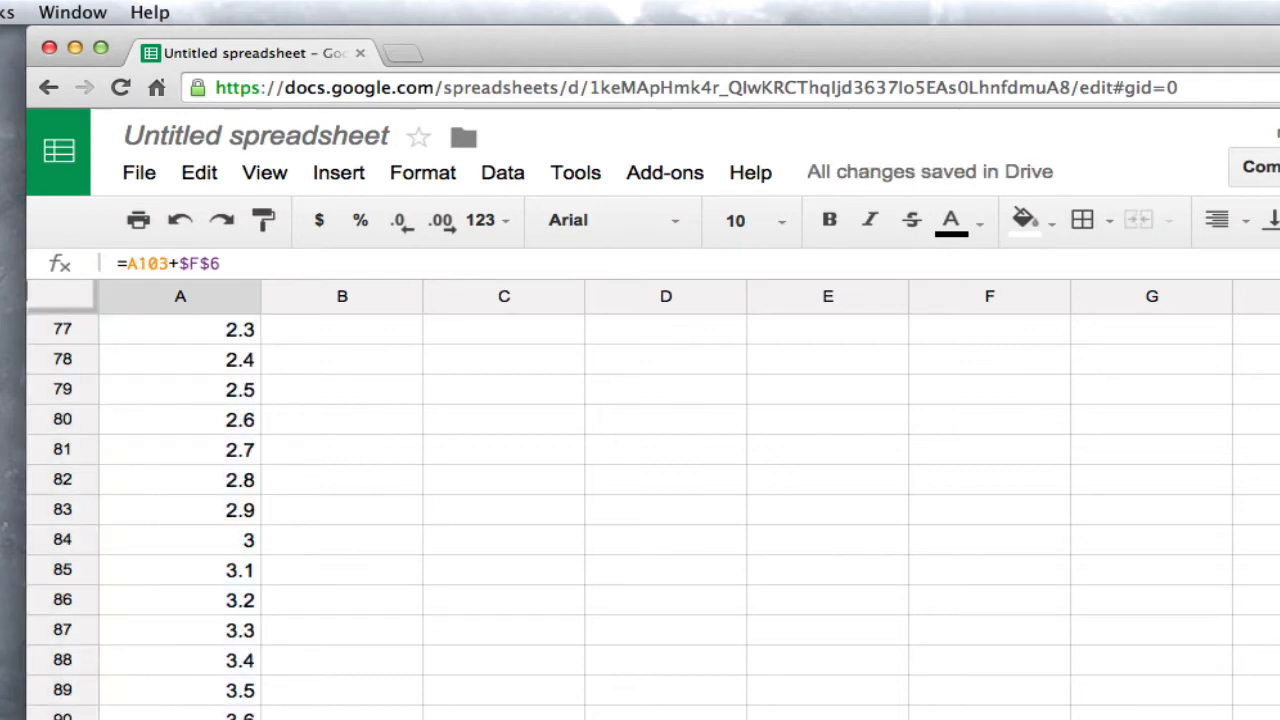
{"action": "key", "text": "super+Up"}
{"action": "key", "text": "Down"}
{"action": "key", "text": "Right"}
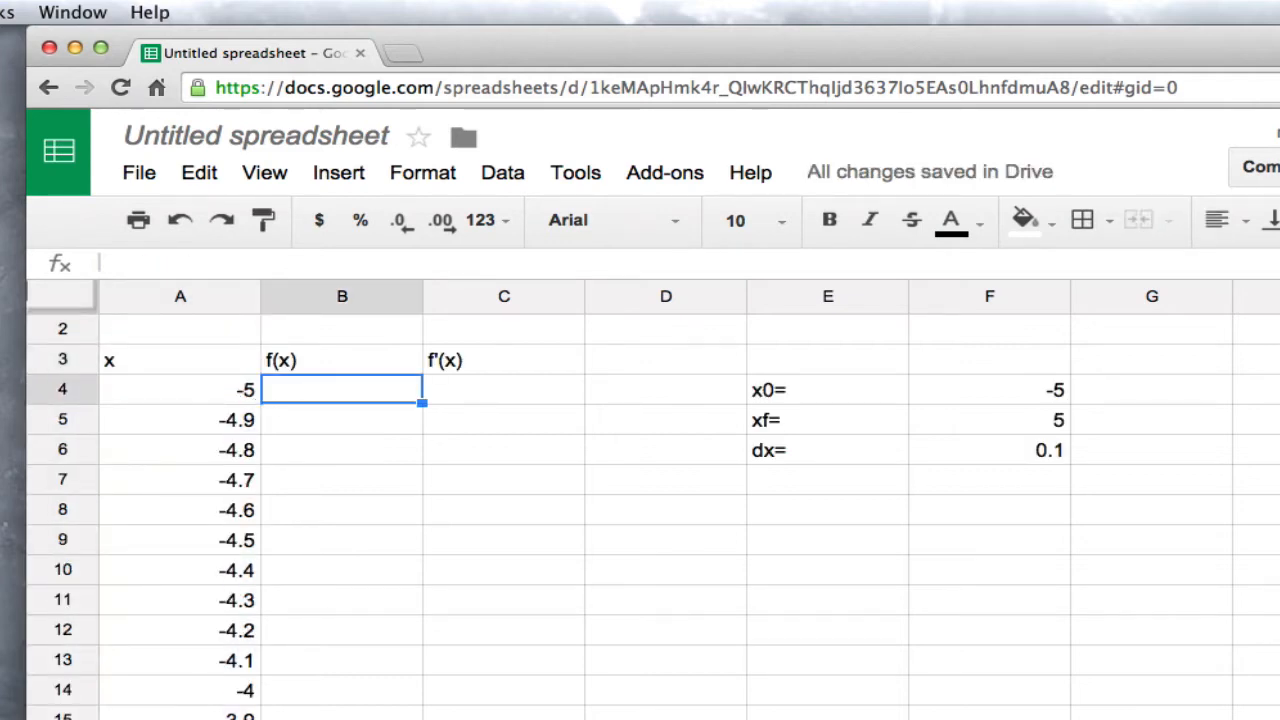
{"action": "type", "text": "="}
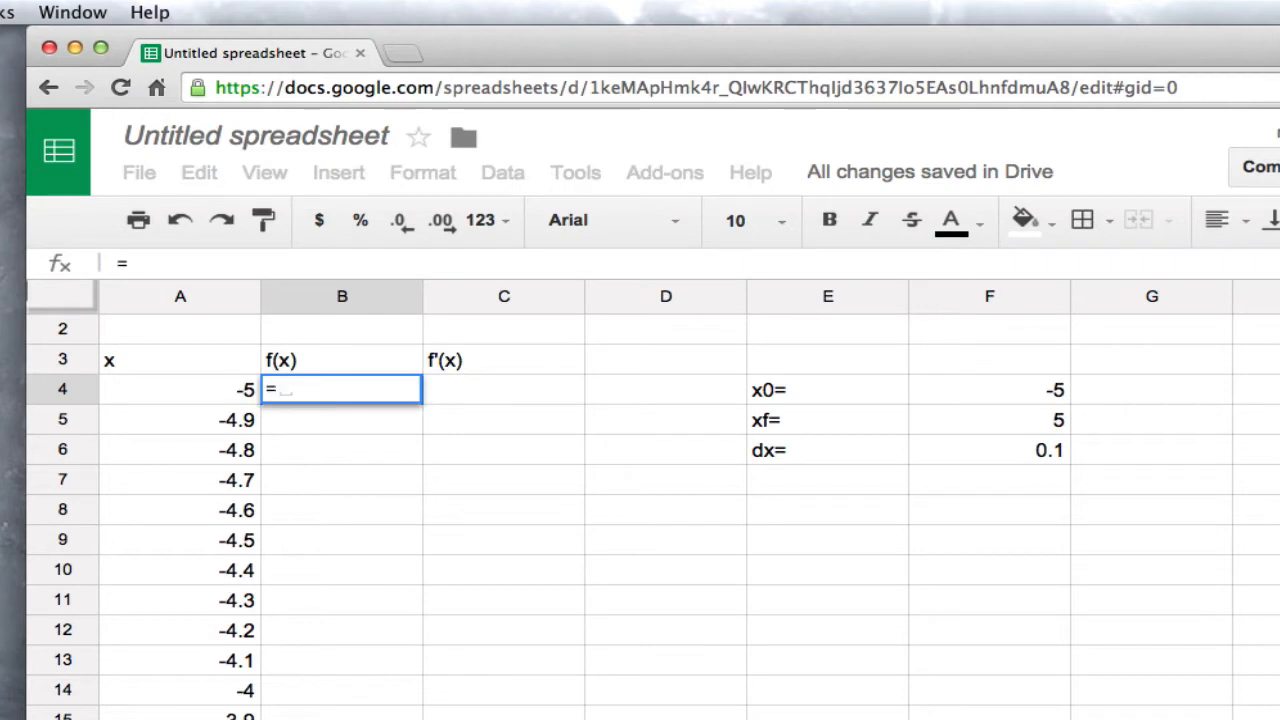
{"action": "key", "text": "Up"}
{"action": "key", "text": "Up"}
{"action": "key", "text": "Up"}
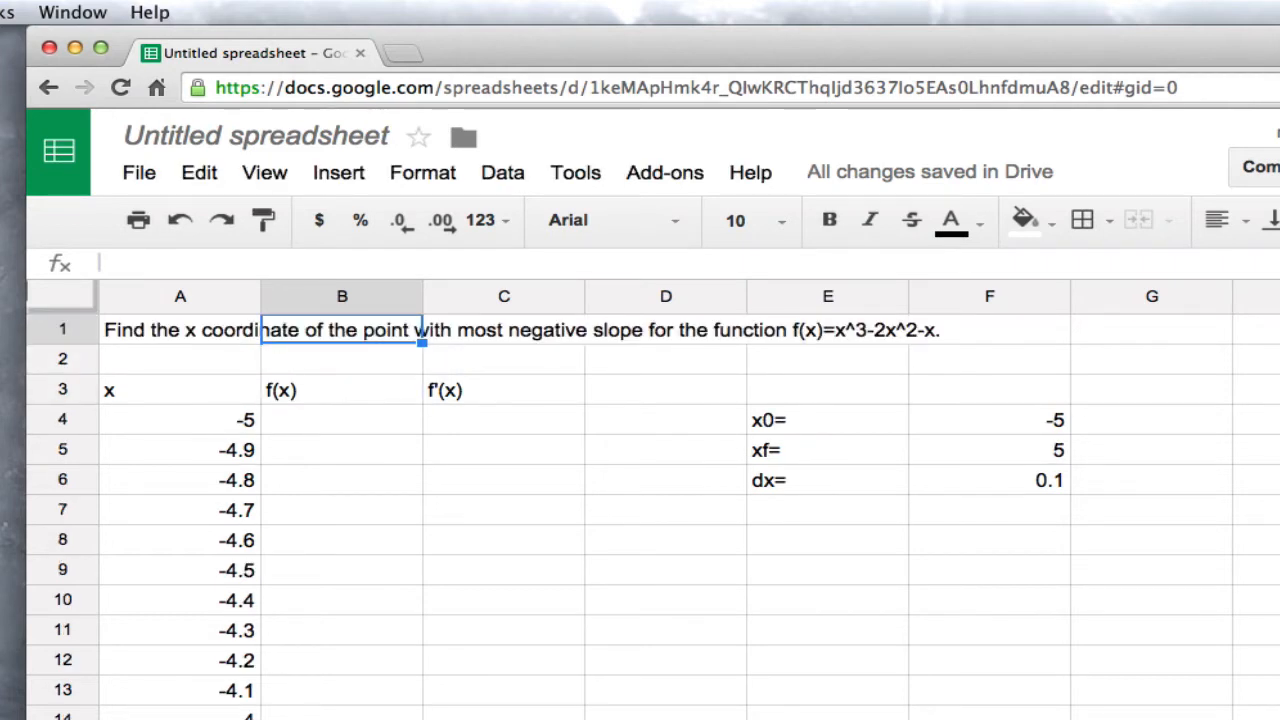
{"action": "key", "text": "Down"}
{"action": "key", "text": "Down"}
{"action": "key", "text": "Down"}
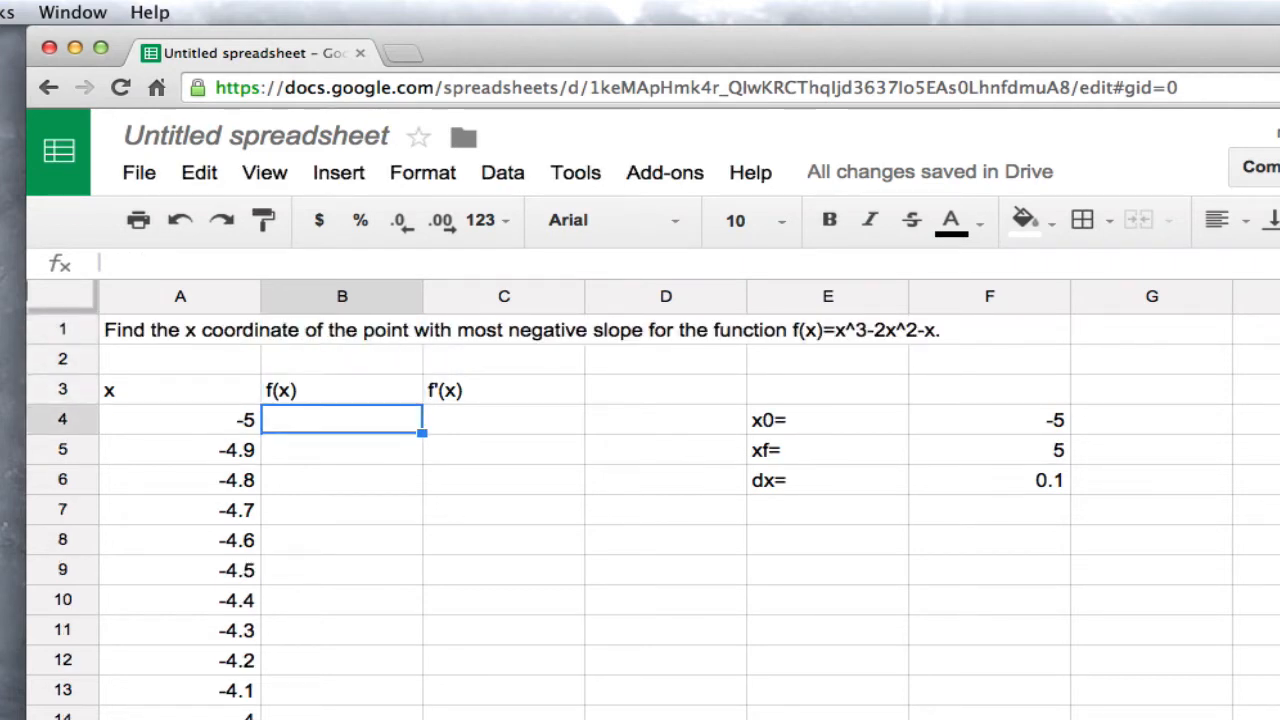
Calculate the first f(x) value in B4 with the formula =A4^3-2*A4^2-A4
{"action": "type", "text": "="}
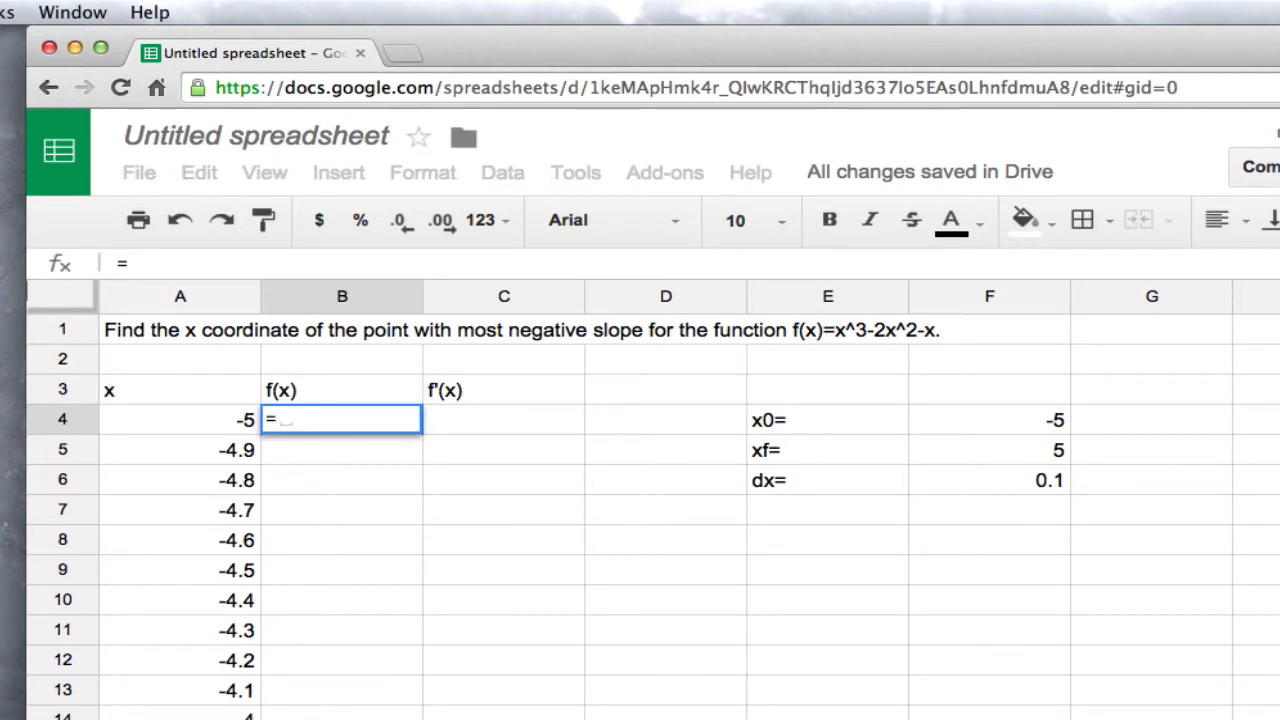
{"action": "type", "text": "a"}
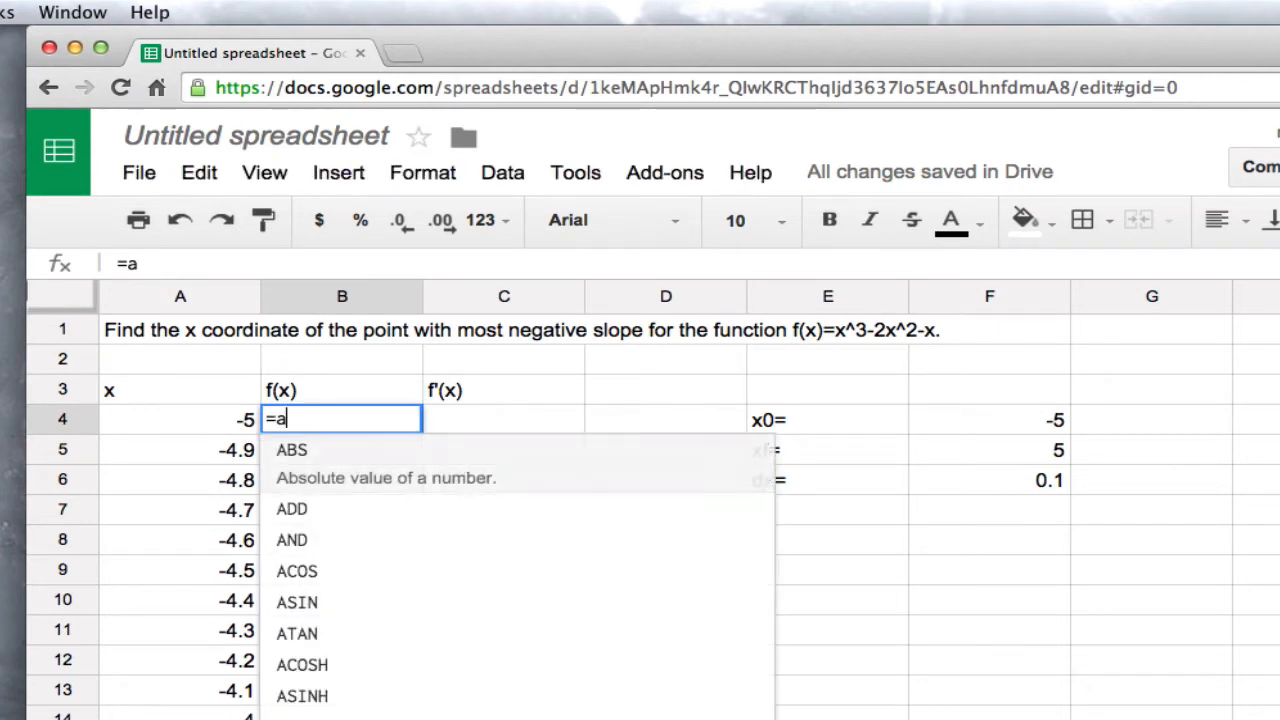
{"action": "type", "text": "4"}
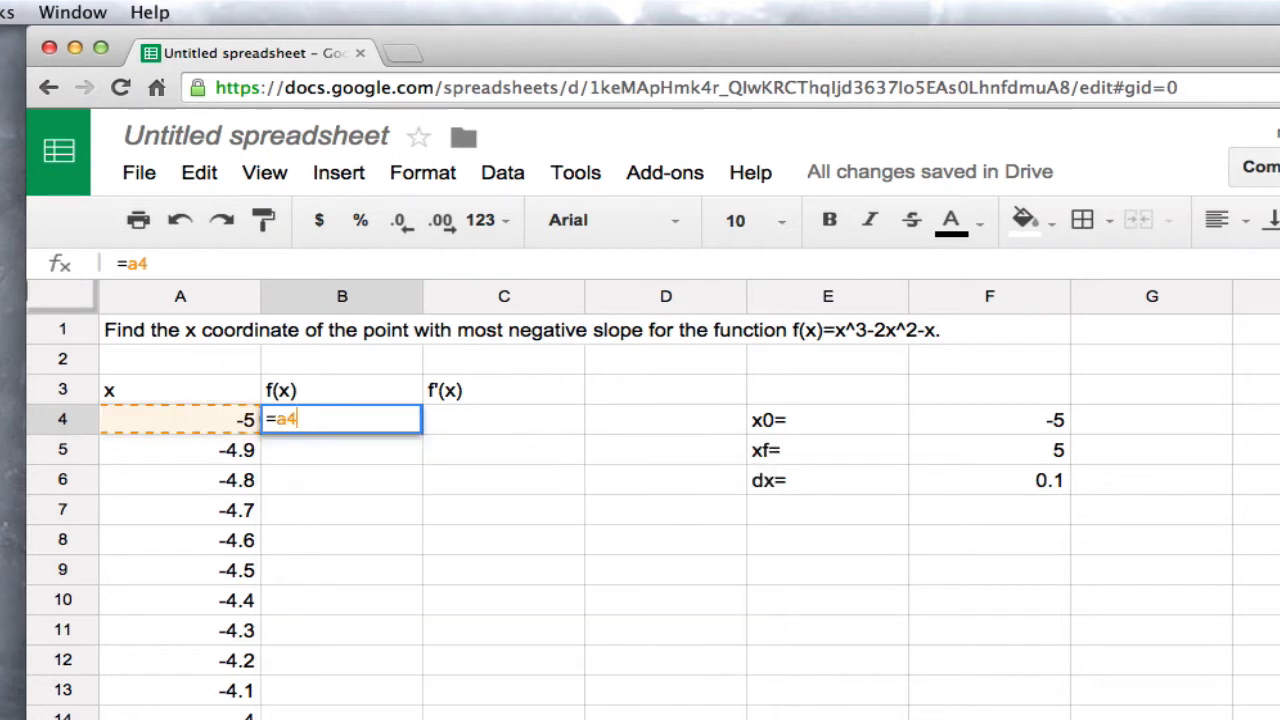
{"action": "type", "text": "^3-2"}
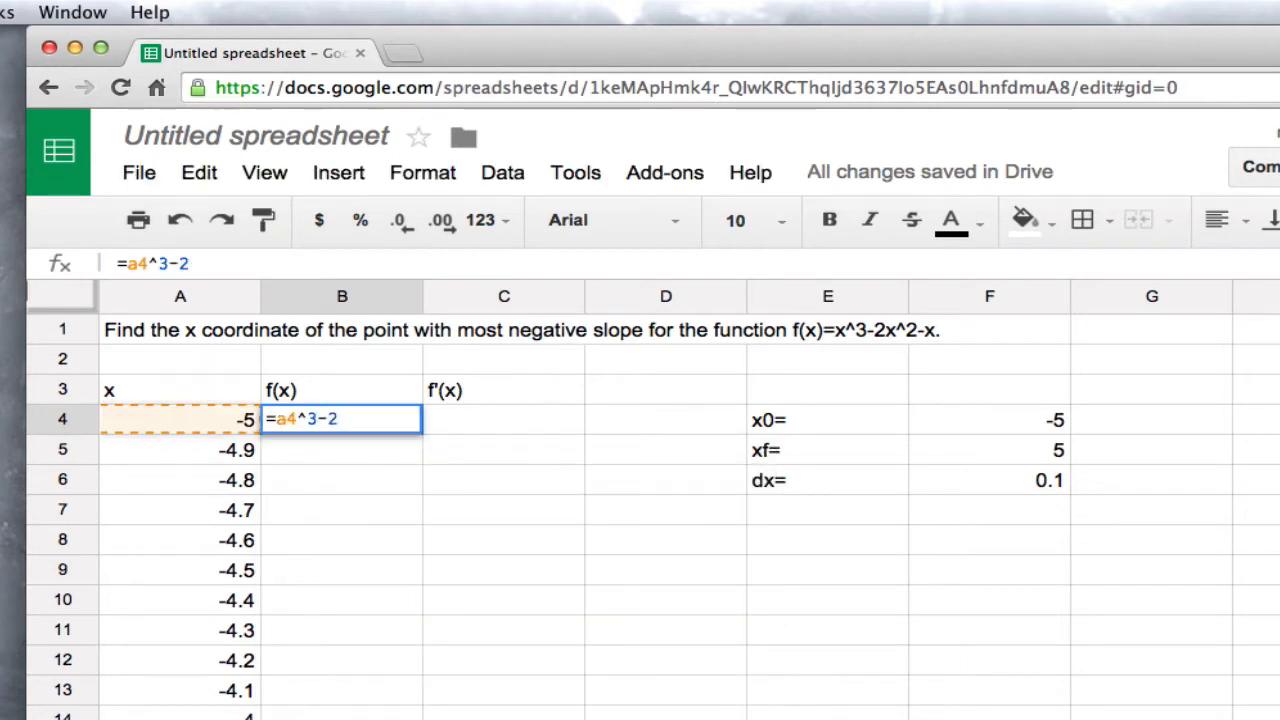
{"action": "type", "text": "*a4^2"}
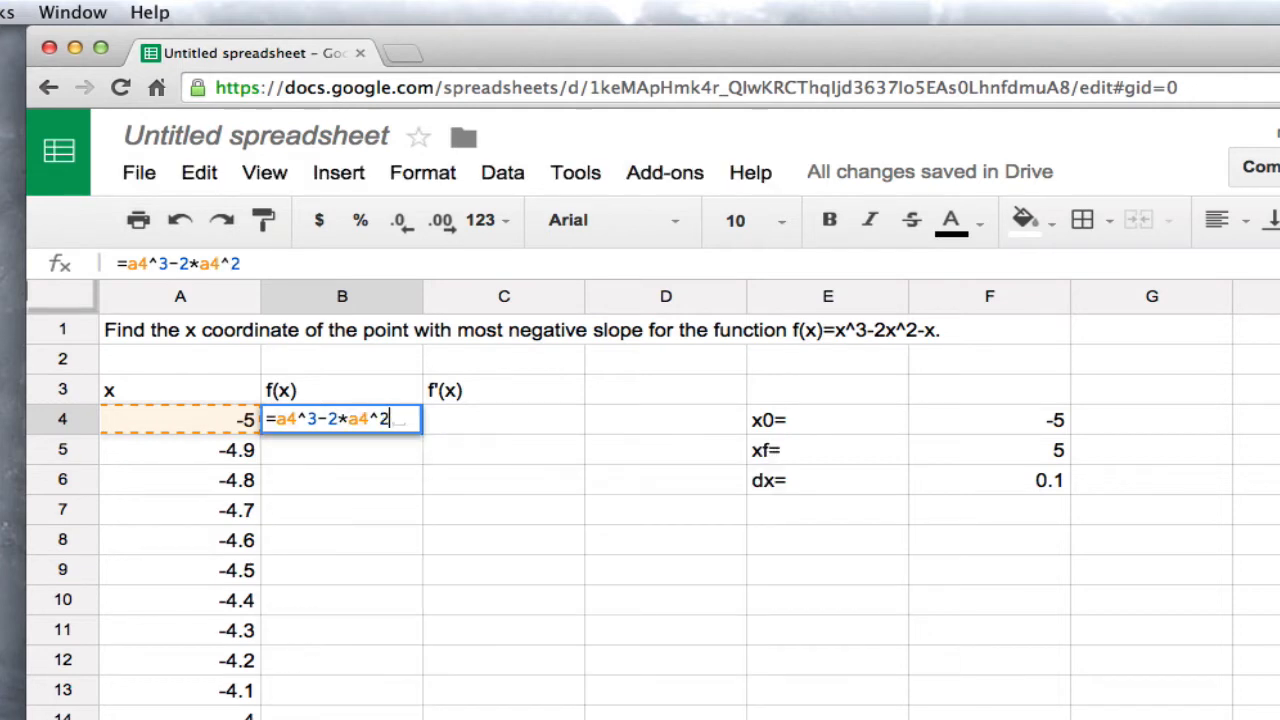
{"action": "type", "text": "-"}
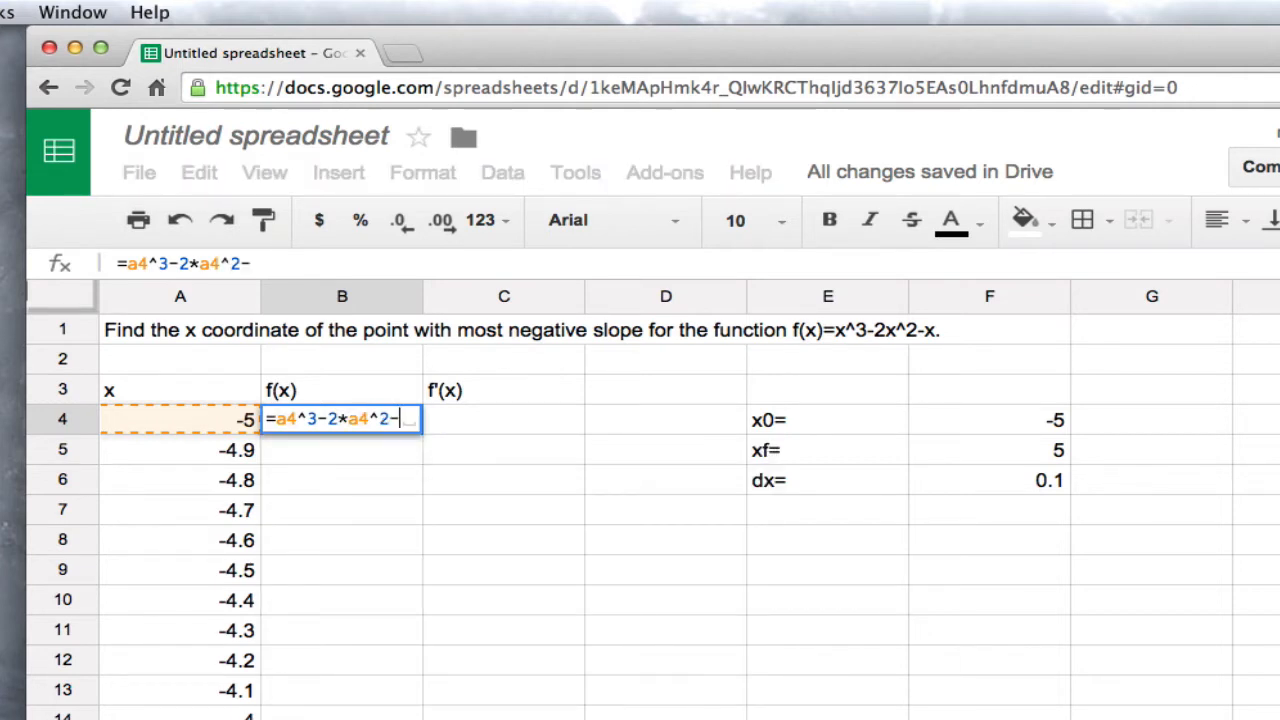
{"action": "type", "text": "a4"}
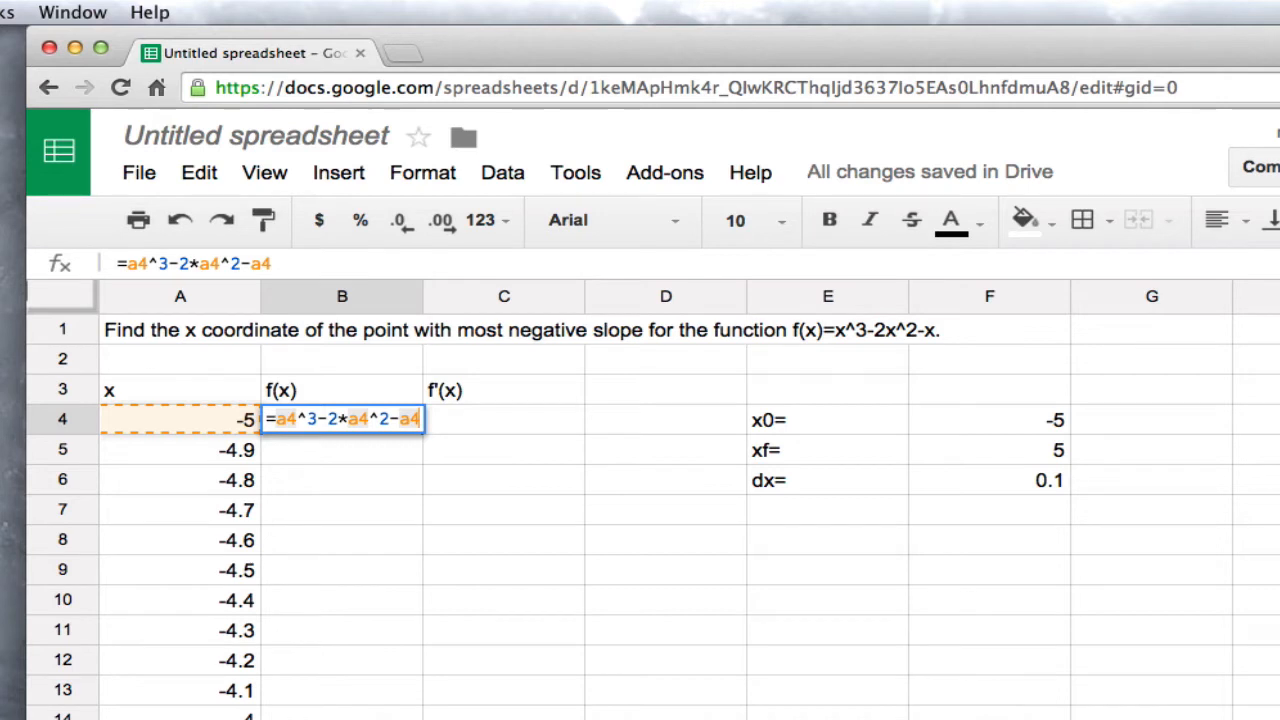
{"action": "key", "text": "Return"}
Fill the f(x) formula from B4 down column B alongside all the x values
{"action": "key", "text": "Up"}
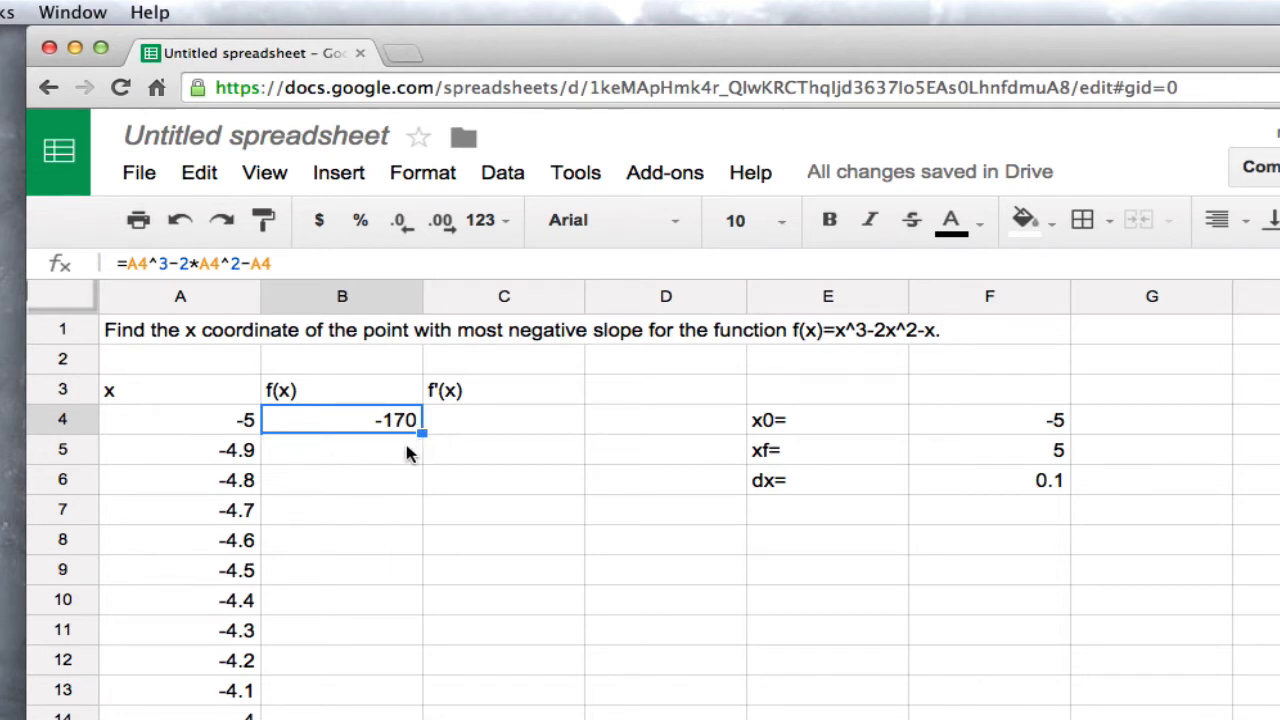
{"action": "left_click", "coordinate": [403, 450]}
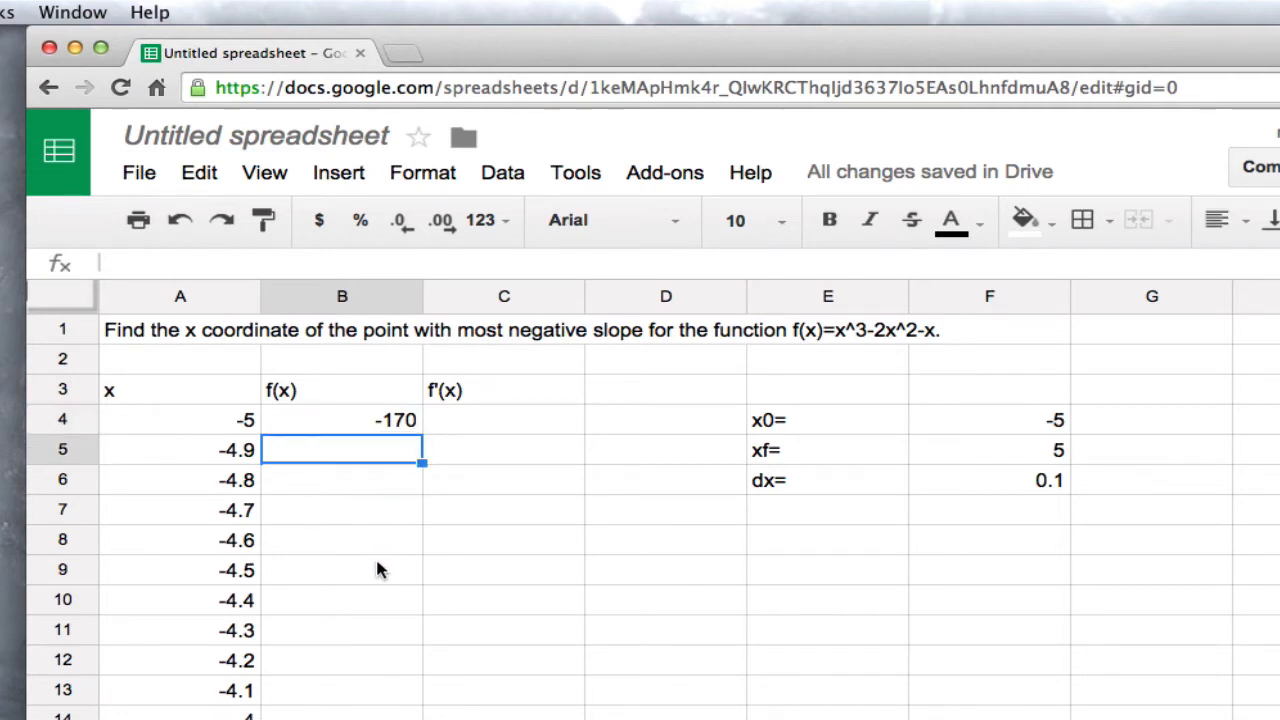
{"action": "left_click", "coordinate": [408, 424]}
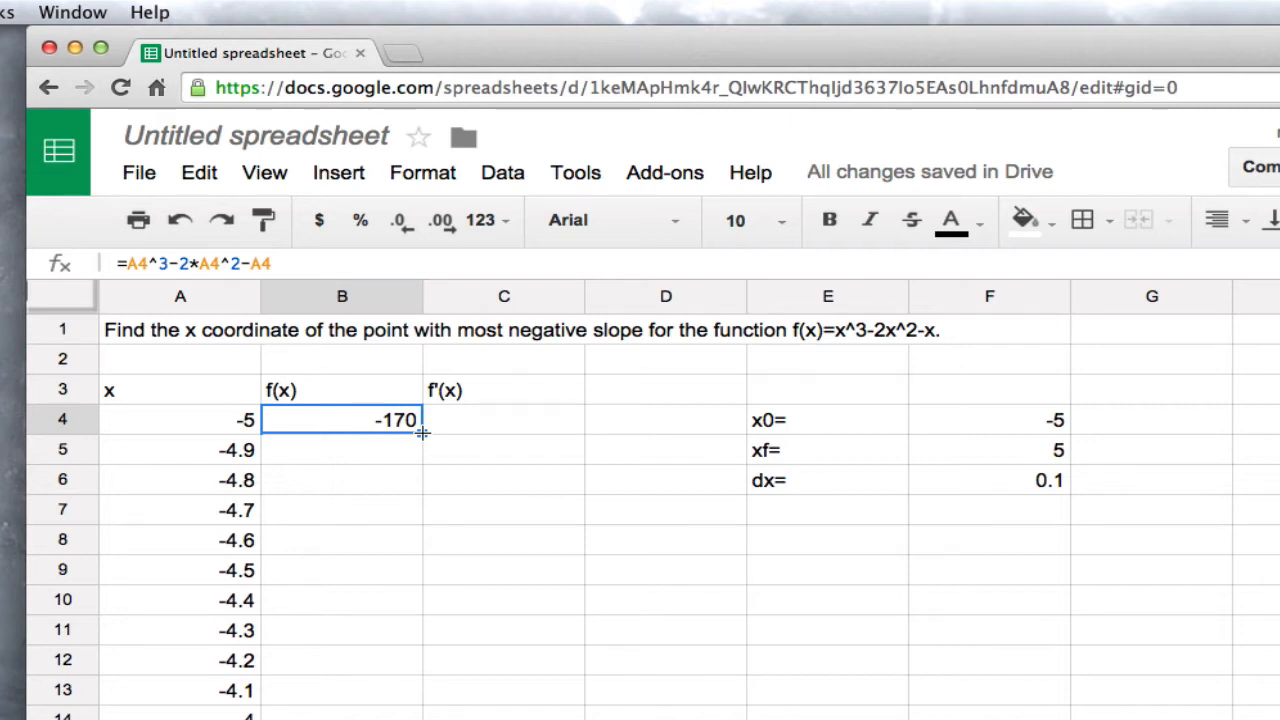
{"action": "double_click", "coordinate": [422, 432]}
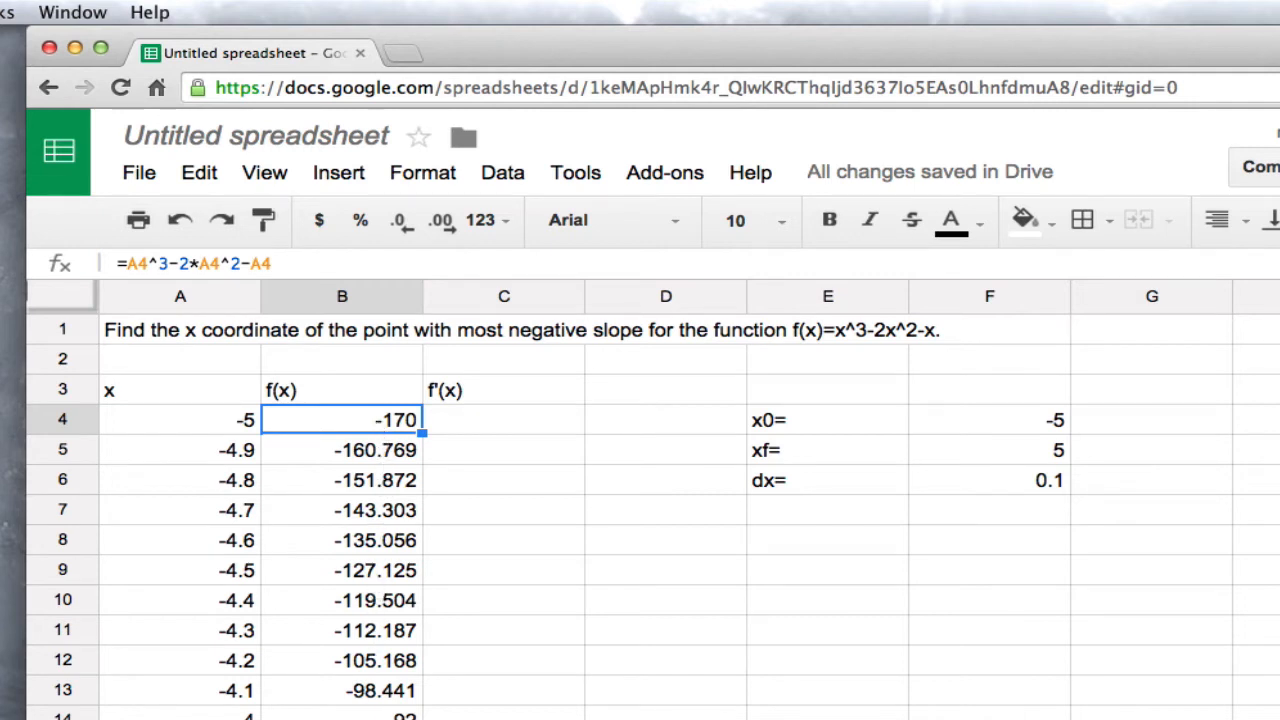
Check that the filled f(x) formulas reach the last x row, and examine the first two f(x) values in B4 and B5
{"action": "left_click", "coordinate": [342, 719]}
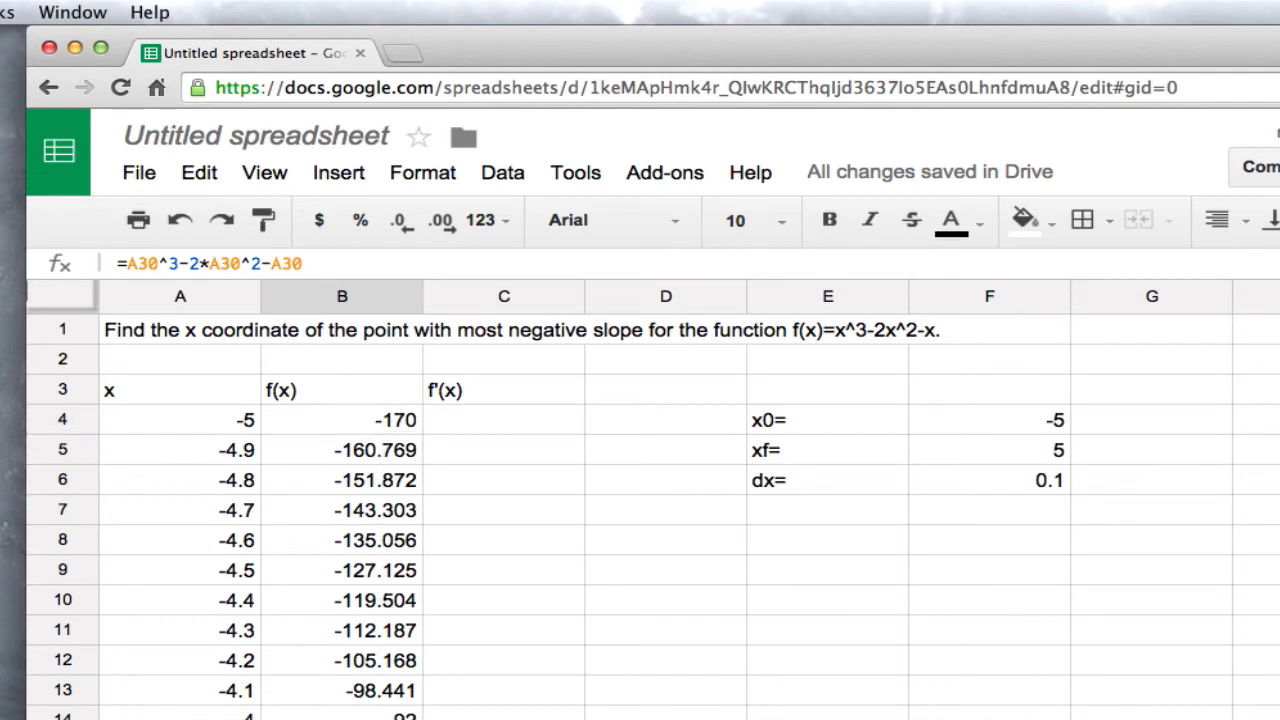
{"action": "key", "text": "super+Down"}
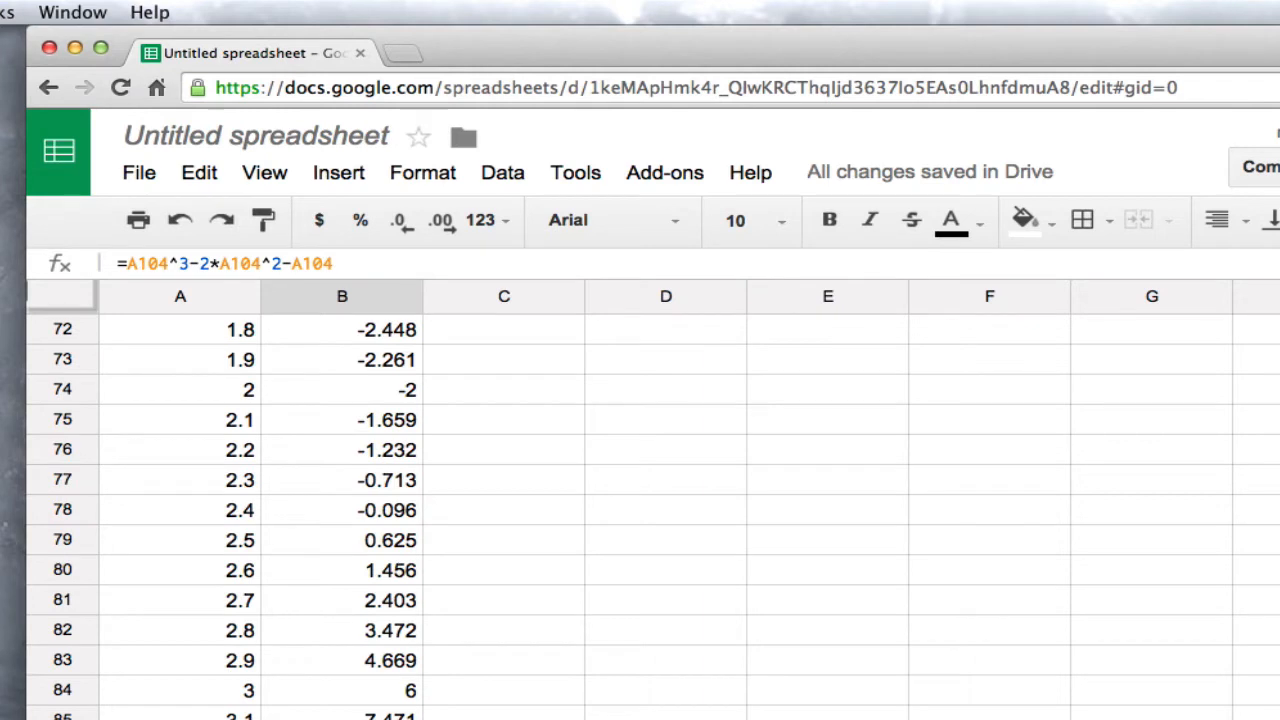
{"action": "key", "text": "Left"}
{"action": "key", "text": "Right"}
{"action": "key", "text": "super+Up"}
{"action": "key", "text": "Down"}
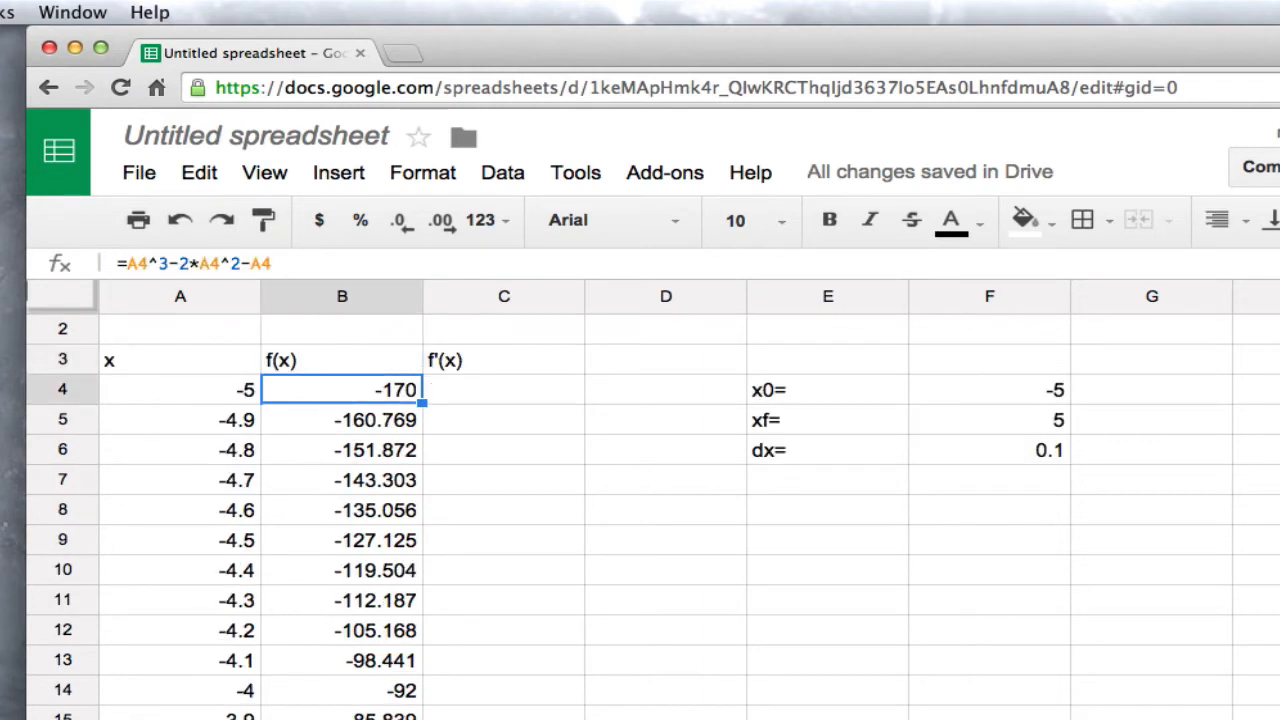
{"action": "key", "text": "Right"}
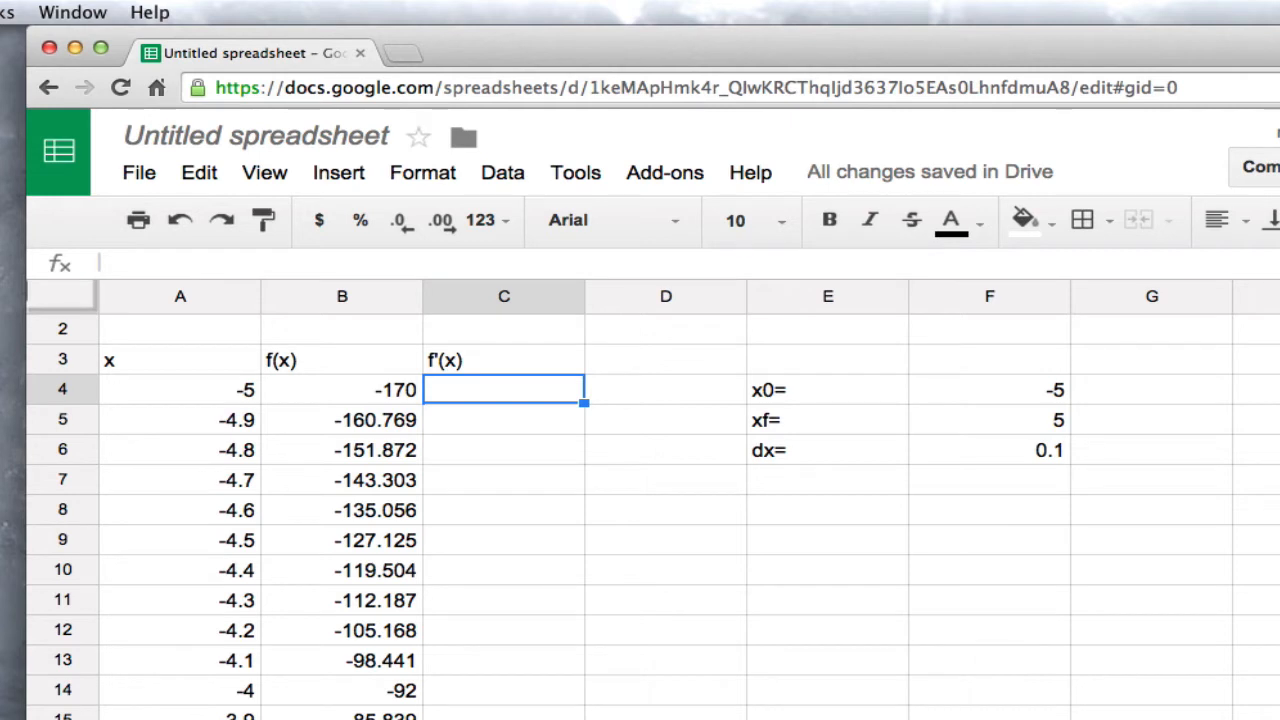
{"action": "key", "text": "Down"}
{"action": "key", "text": "Left"}
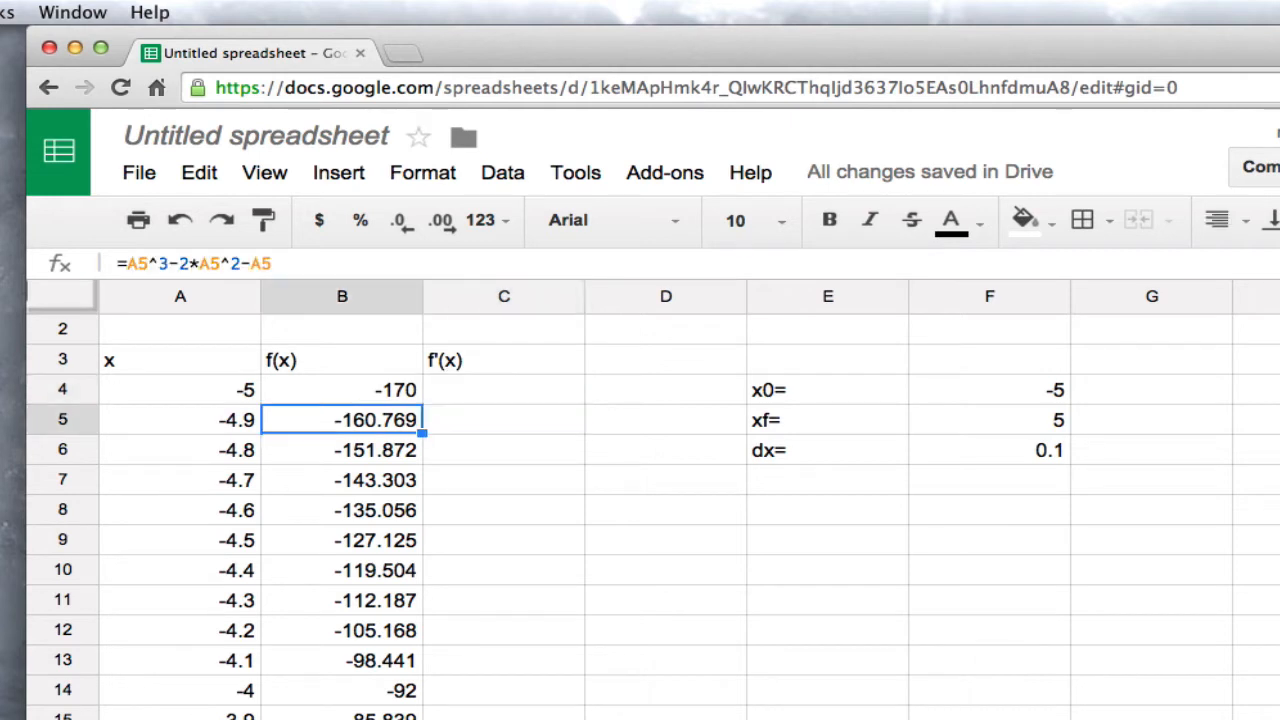
{"action": "key", "text": "Up"}
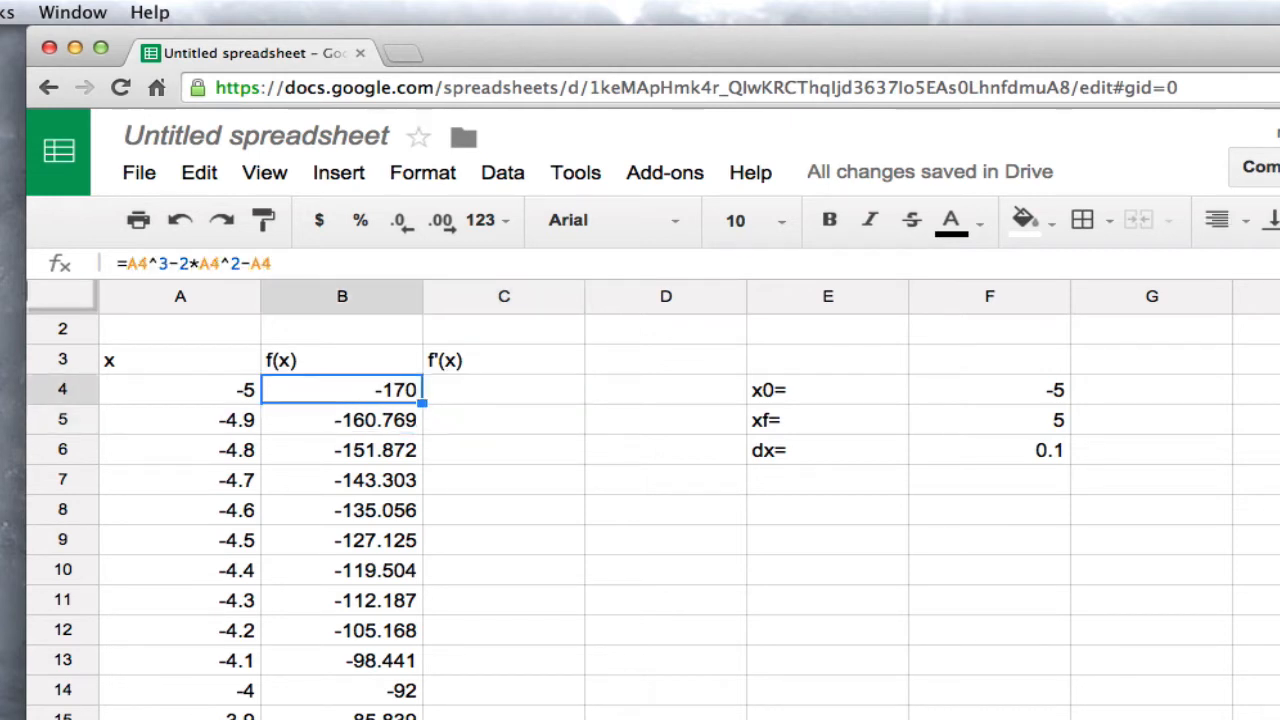
Calculate the first f'(x) value in C4 with the formula =(B5-B4)/$F$6
{"action": "key", "text": "Down"}
{"action": "key", "text": "Up"}
{"action": "key", "text": "Down"}
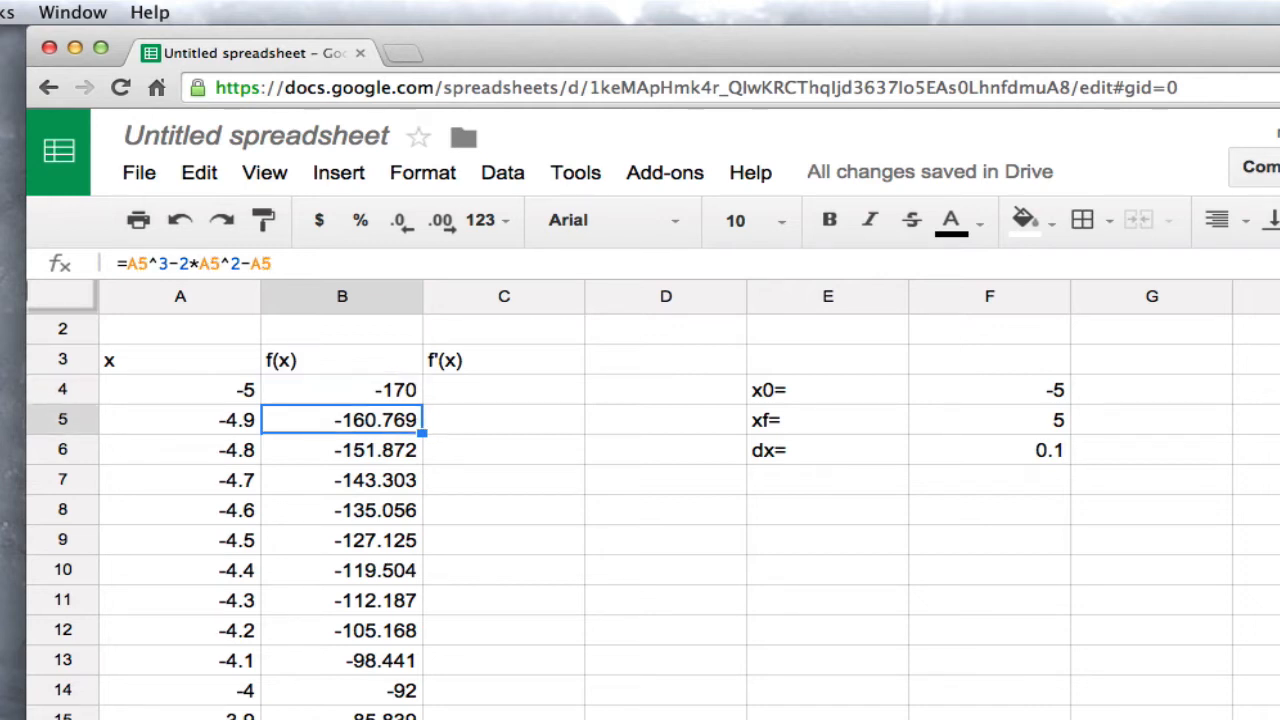
{"action": "key", "text": "Right"}
{"action": "key", "text": "Up"}
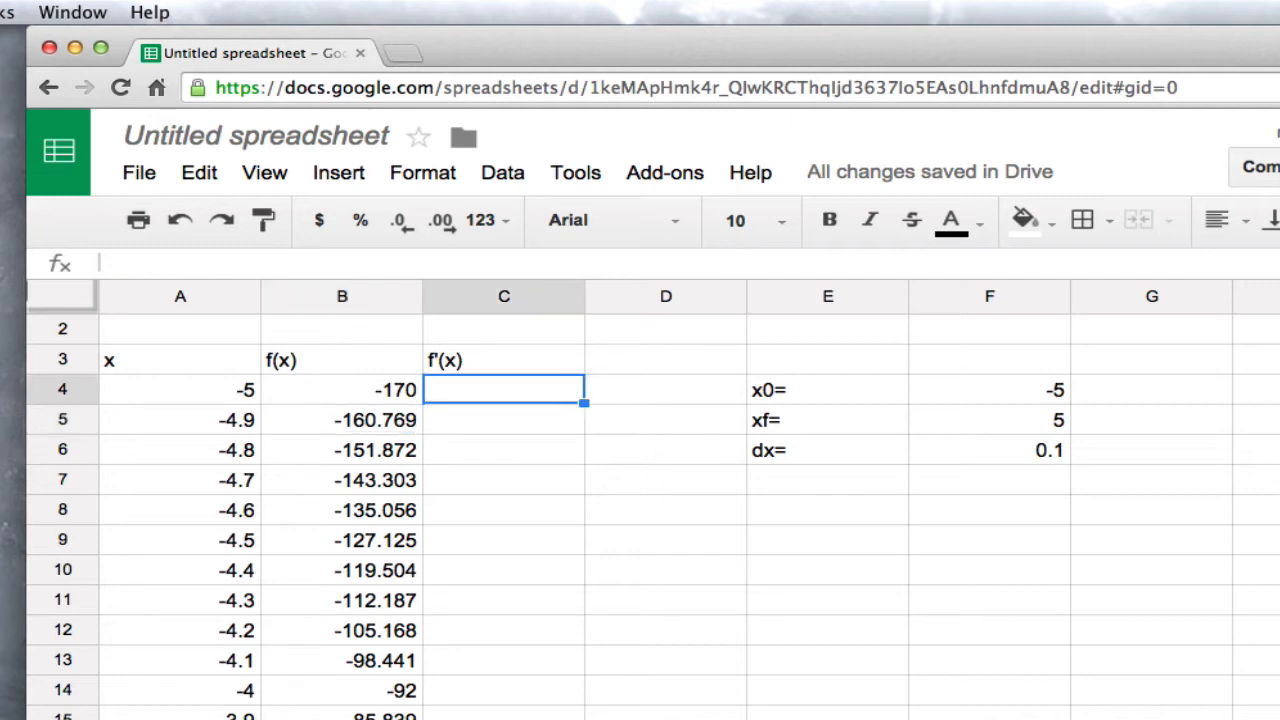
{"action": "type", "text": "="}
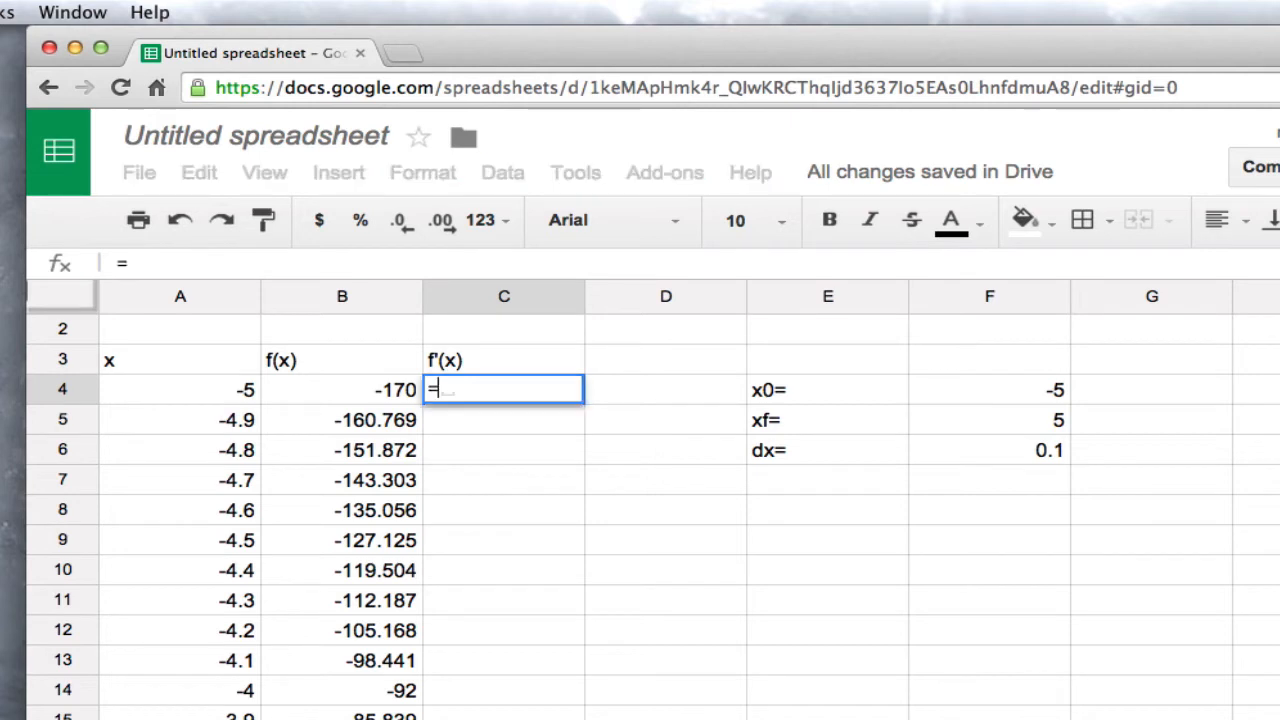
{"action": "type", "text": "(B5"}
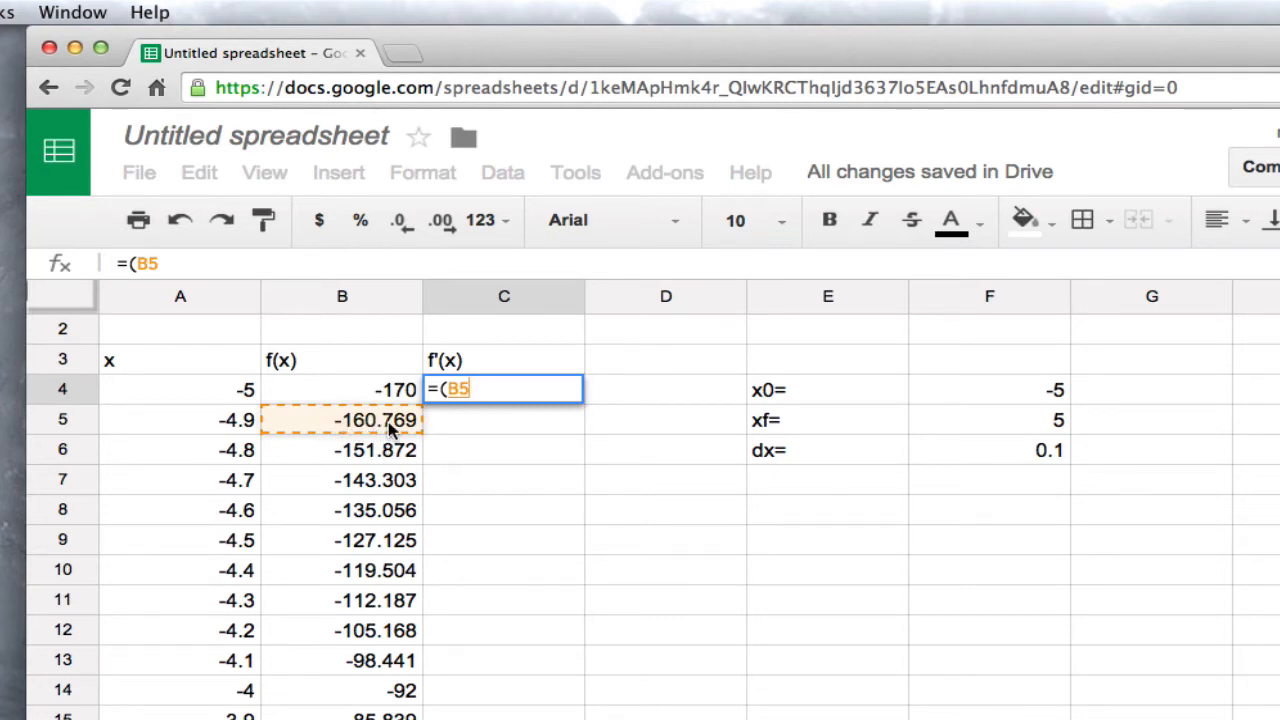
{"action": "type", "text": "-"}
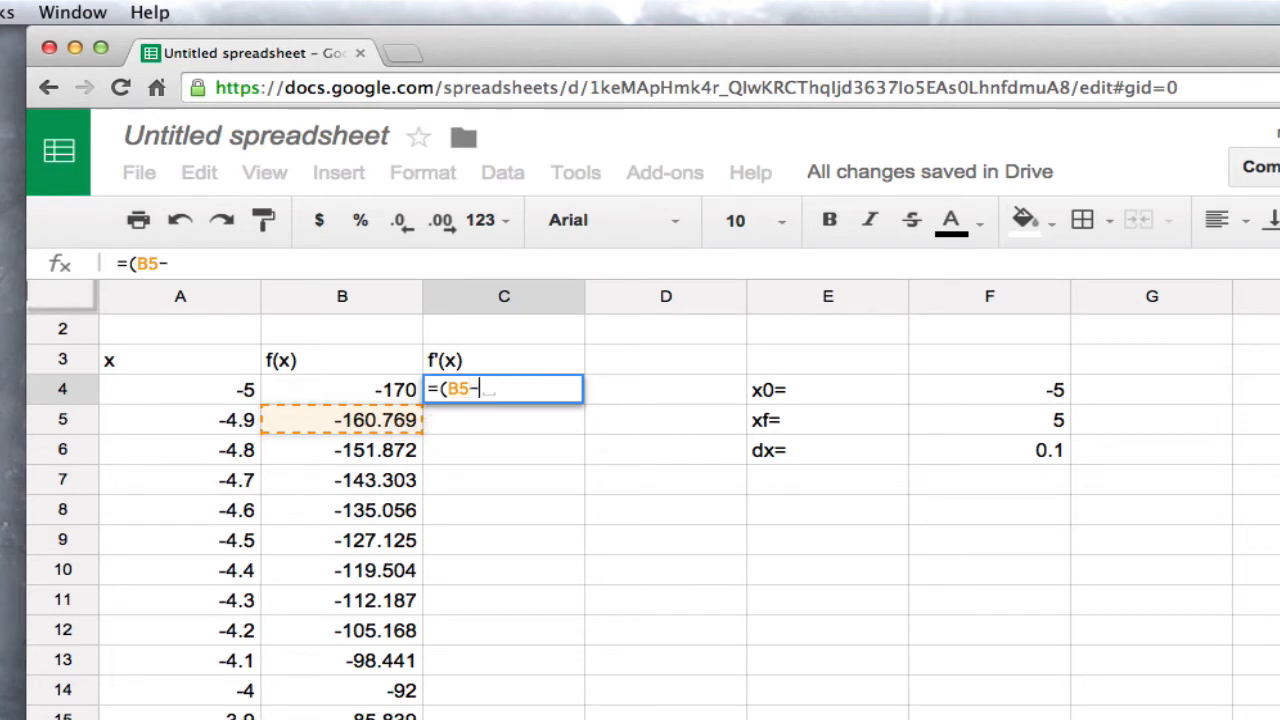
{"action": "type", "text": "b4"}
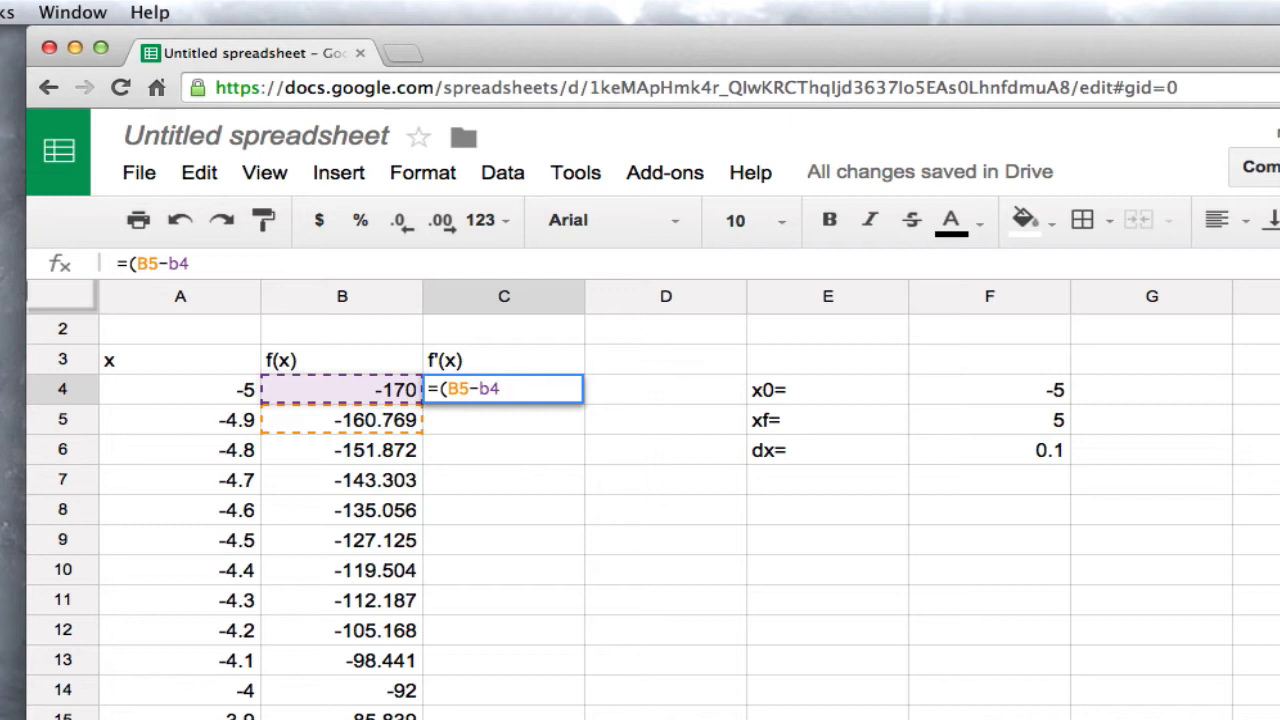
{"action": "type", "text": ")/"}
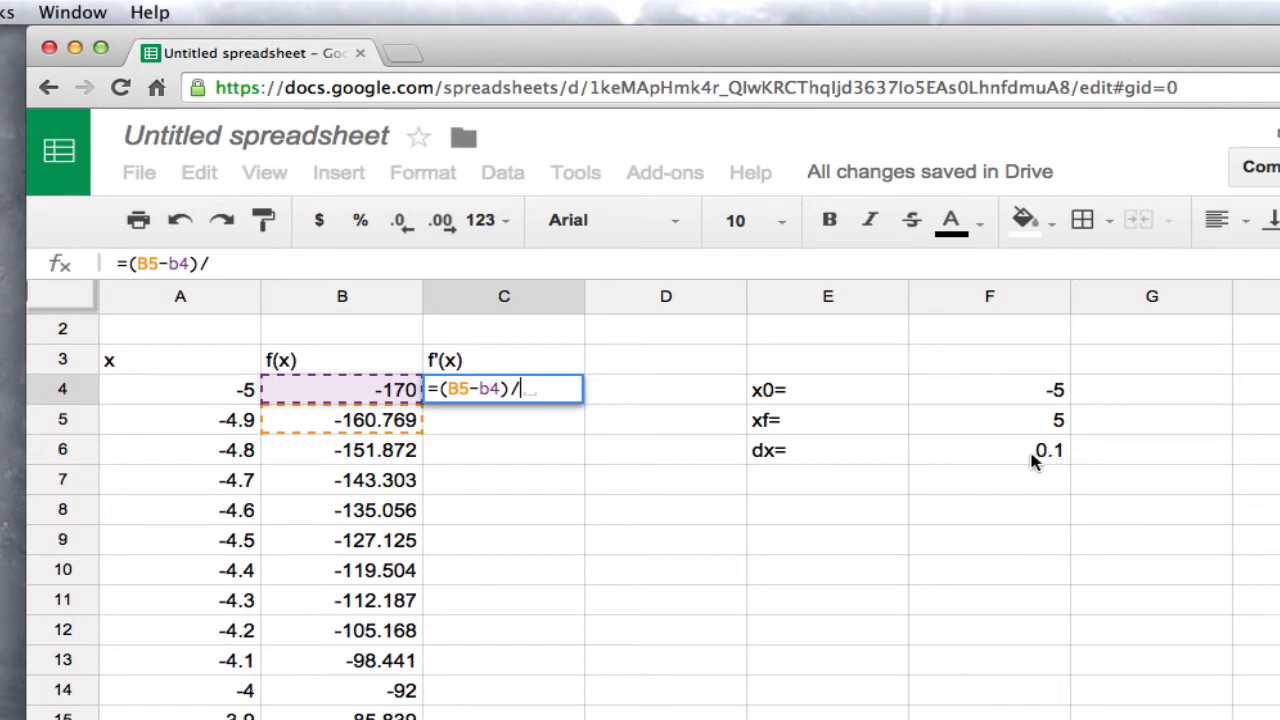
{"action": "type", "text": "$f"}
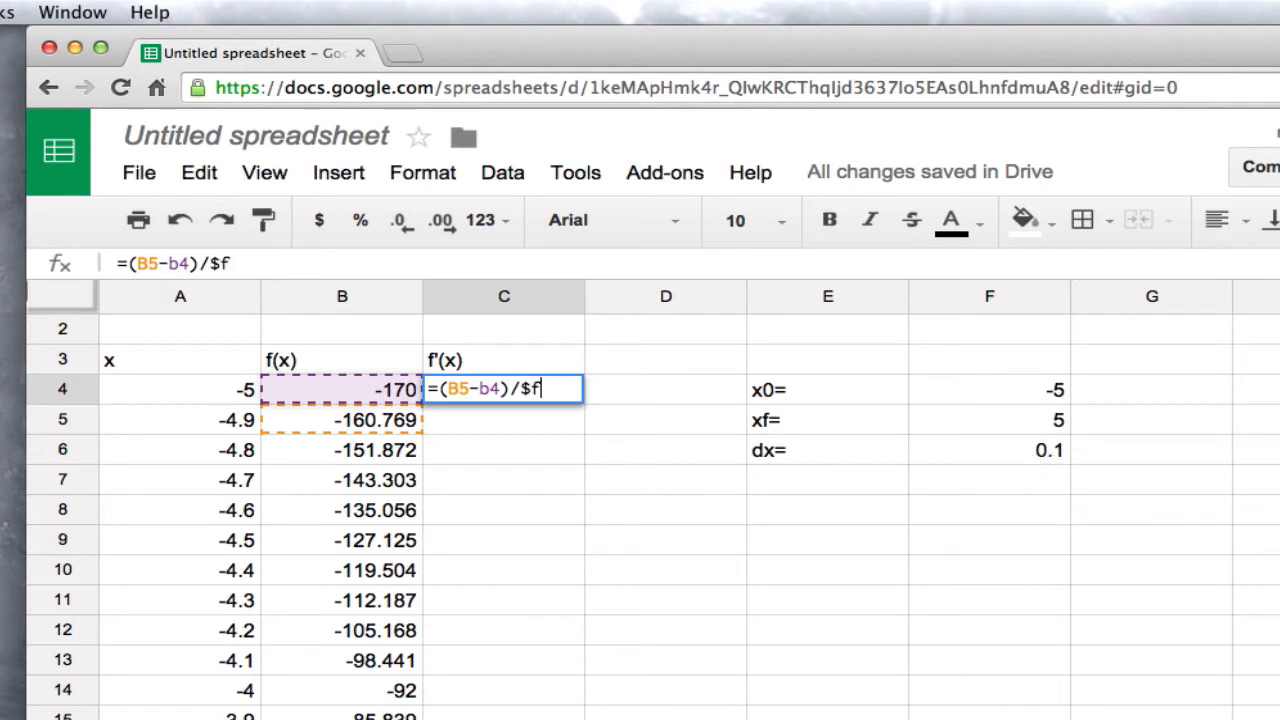
{"action": "type", "text": "$6"}
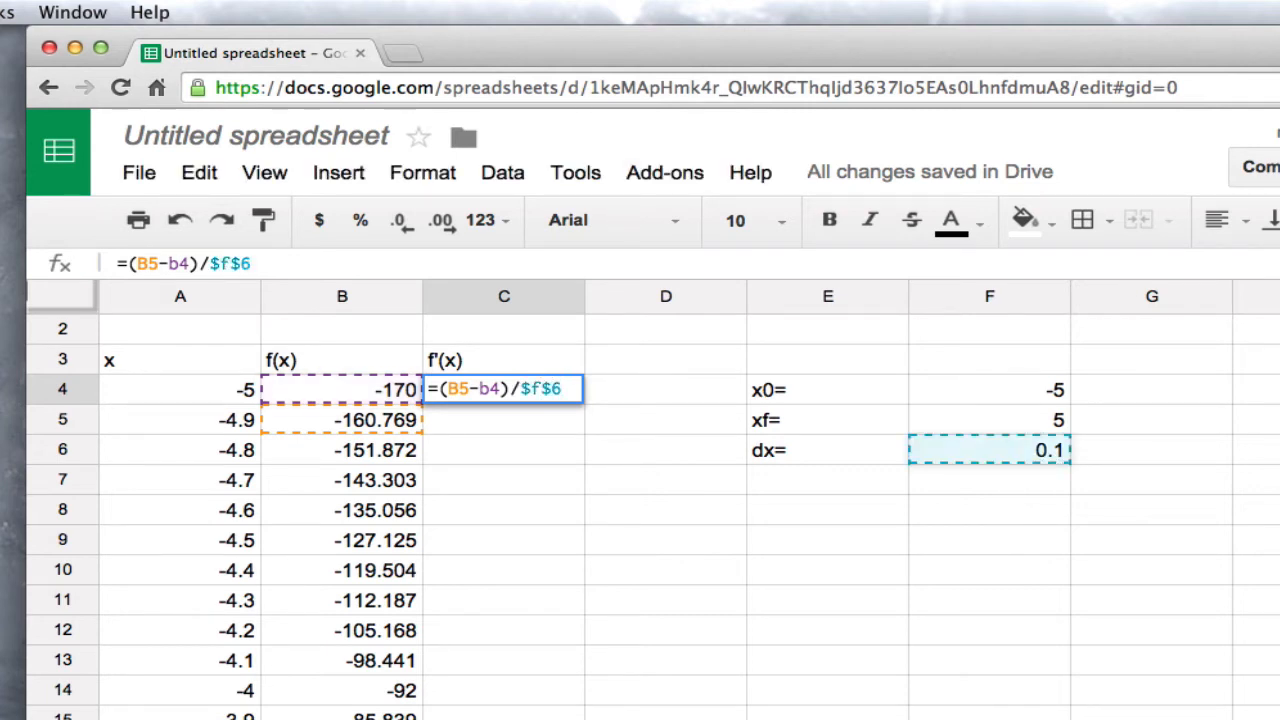
{"action": "key", "text": "Return"}
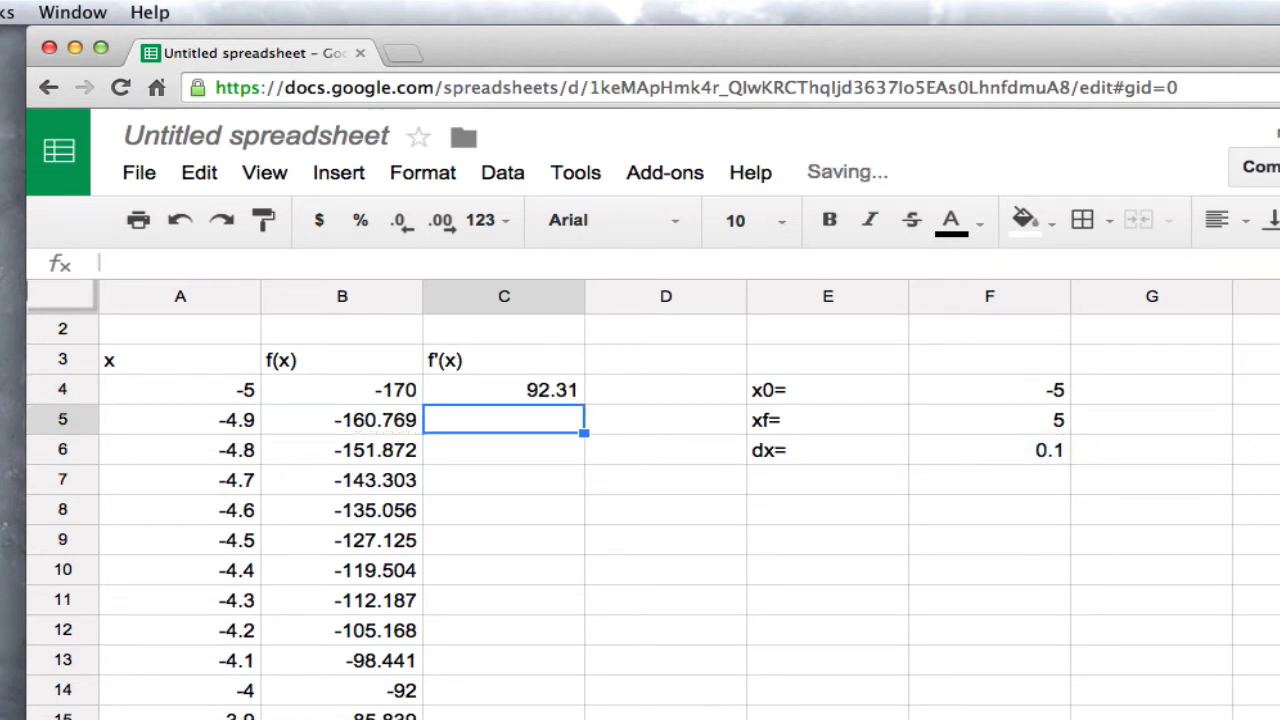
Fill the f'(x) formula from C4 down column C alongside the f(x) values
{"action": "key", "text": "Up"}
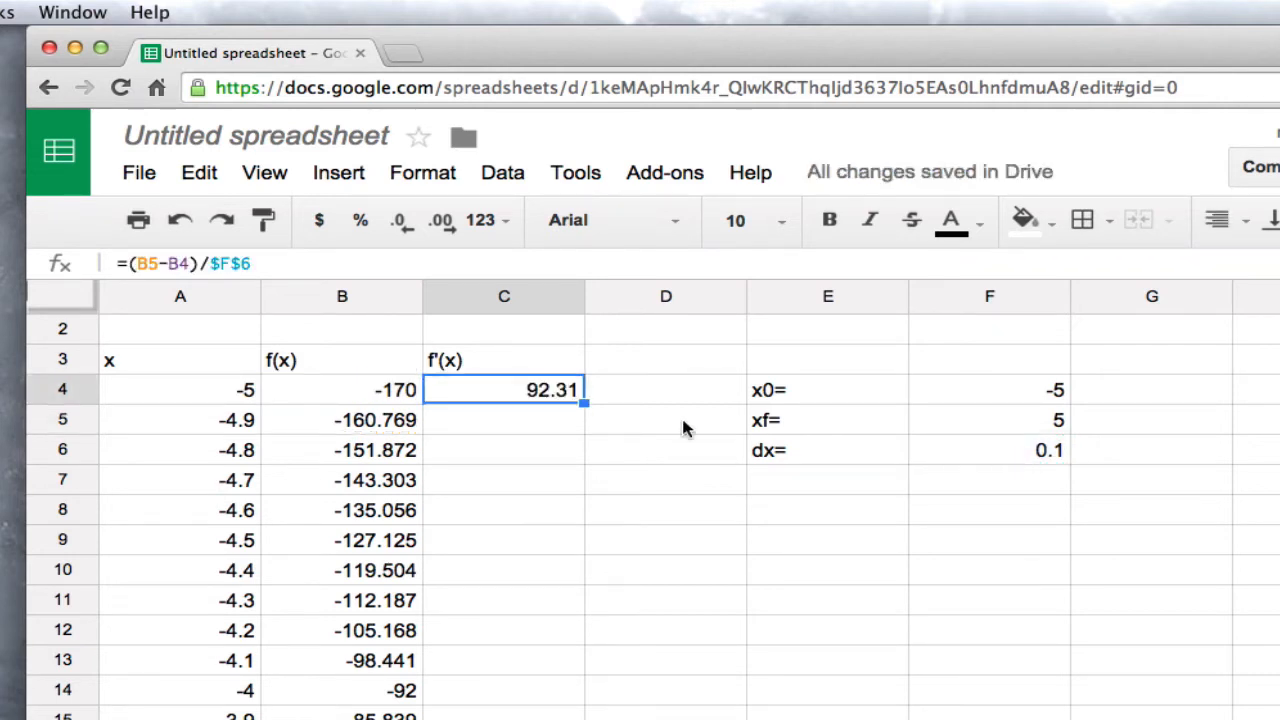
{"action": "double_click", "coordinate": [584, 403]}
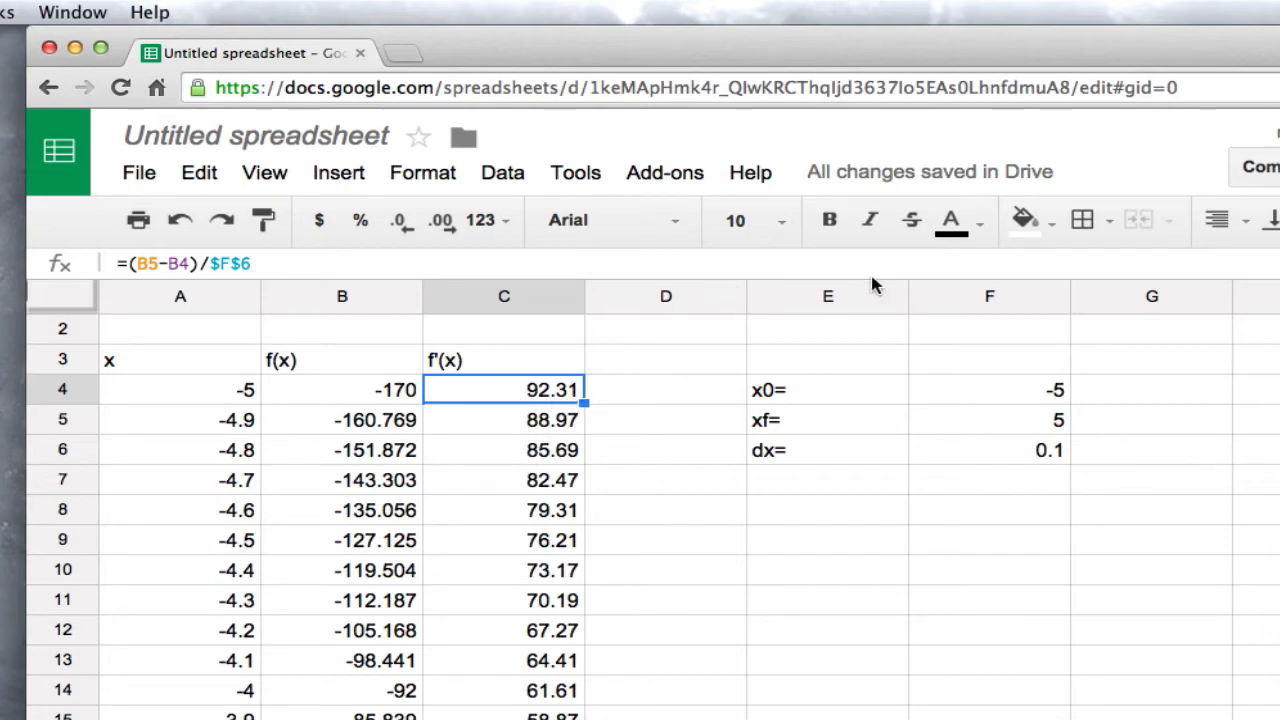
Start a chart from the x, f(x) and f'(x) table, using column A as labels and the plain line chart type
{"action": "left_click", "coordinate": [1243, 154]}
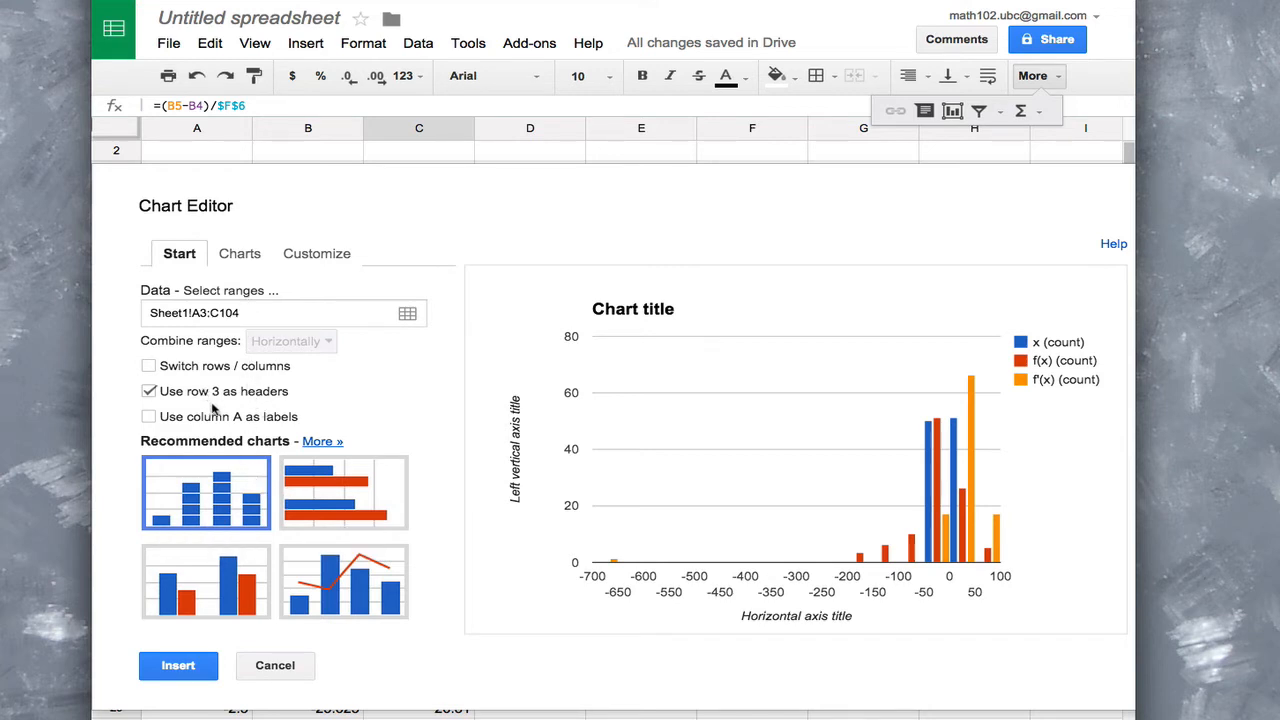
{"action": "left_click", "coordinate": [149, 418]}
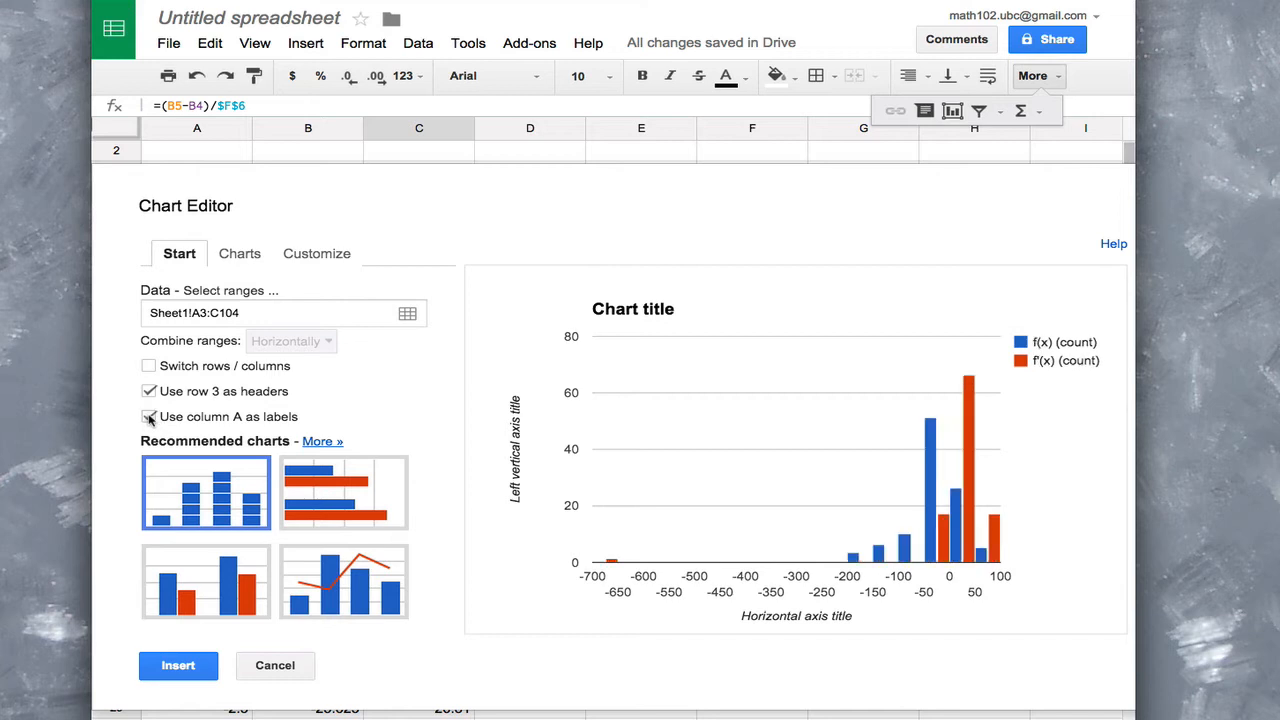
{"action": "left_click", "coordinate": [318, 442]}
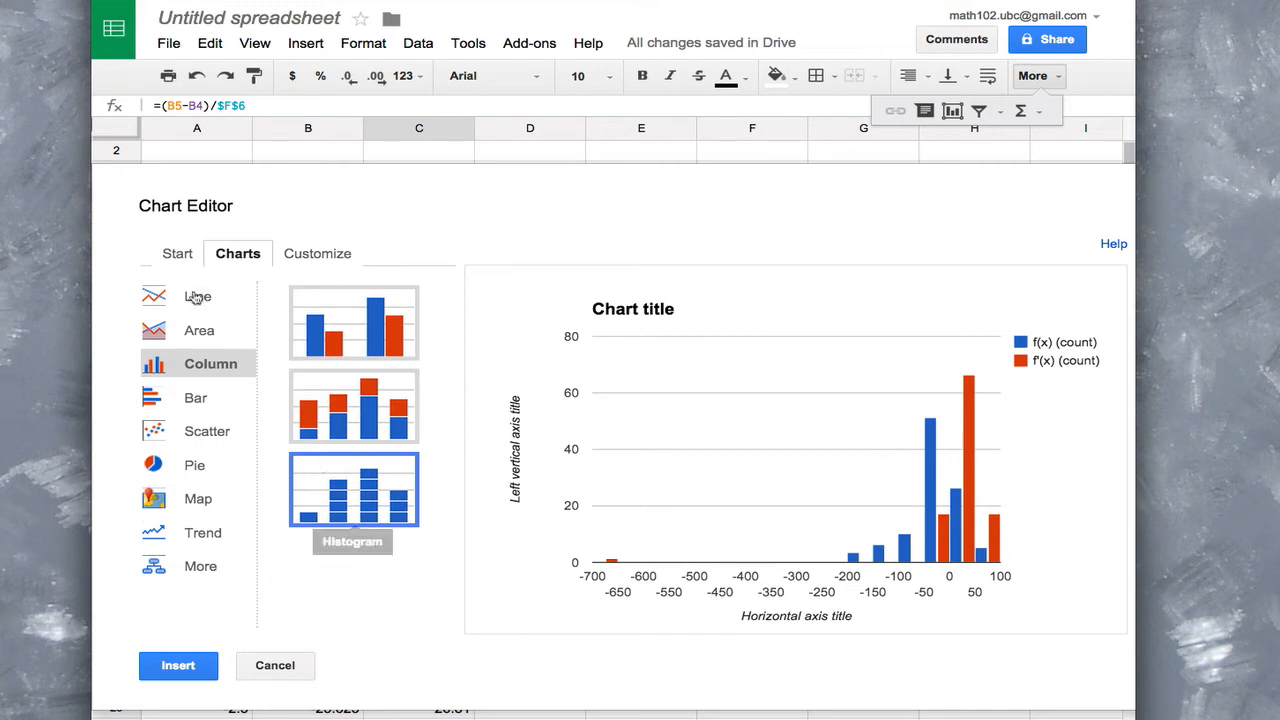
{"action": "left_click", "coordinate": [195, 296]}
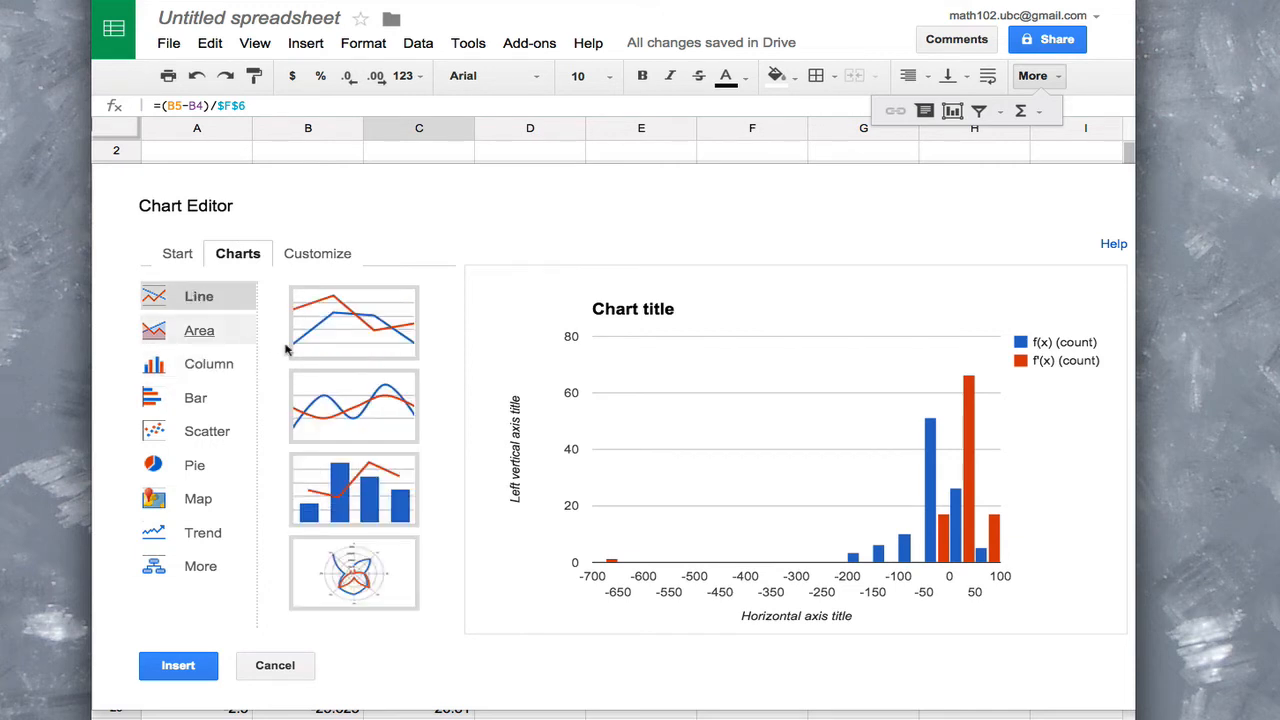
{"action": "left_click", "coordinate": [358, 328]}
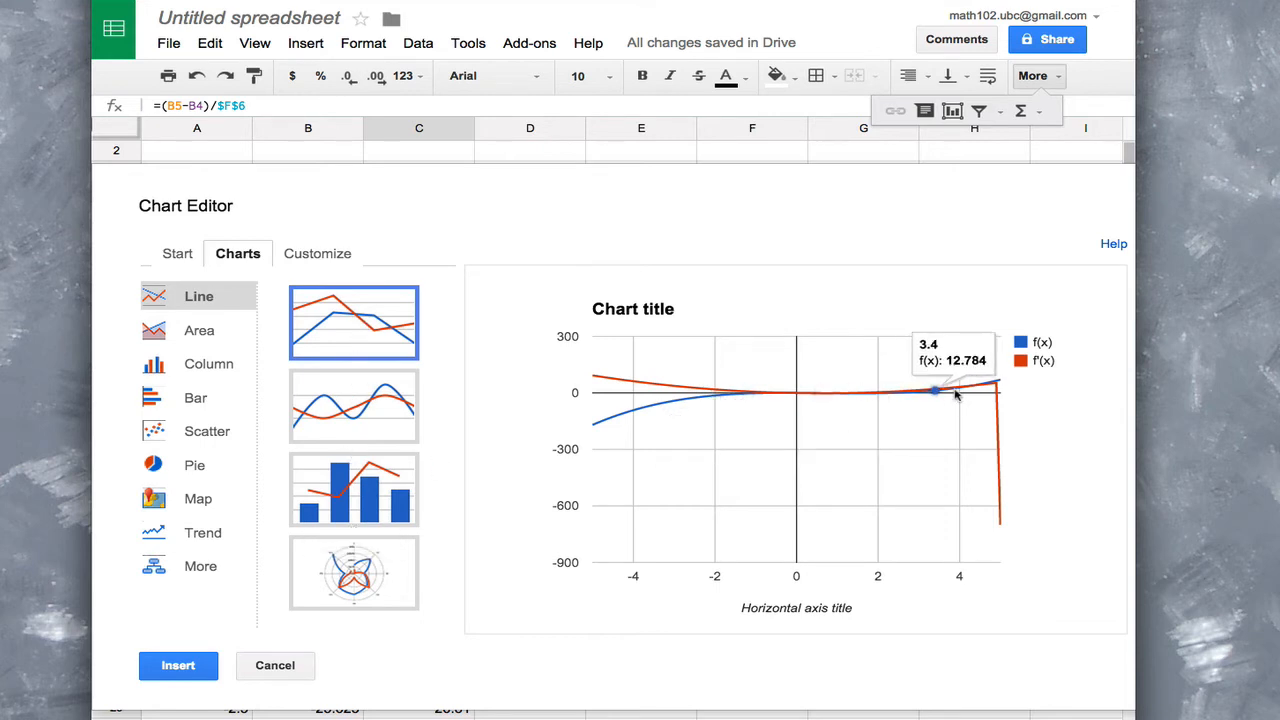
Limit the chart's data range to Sheet1!A3:b104 so that only f(x) is plotted
{"action": "left_click", "coordinate": [178, 256]}
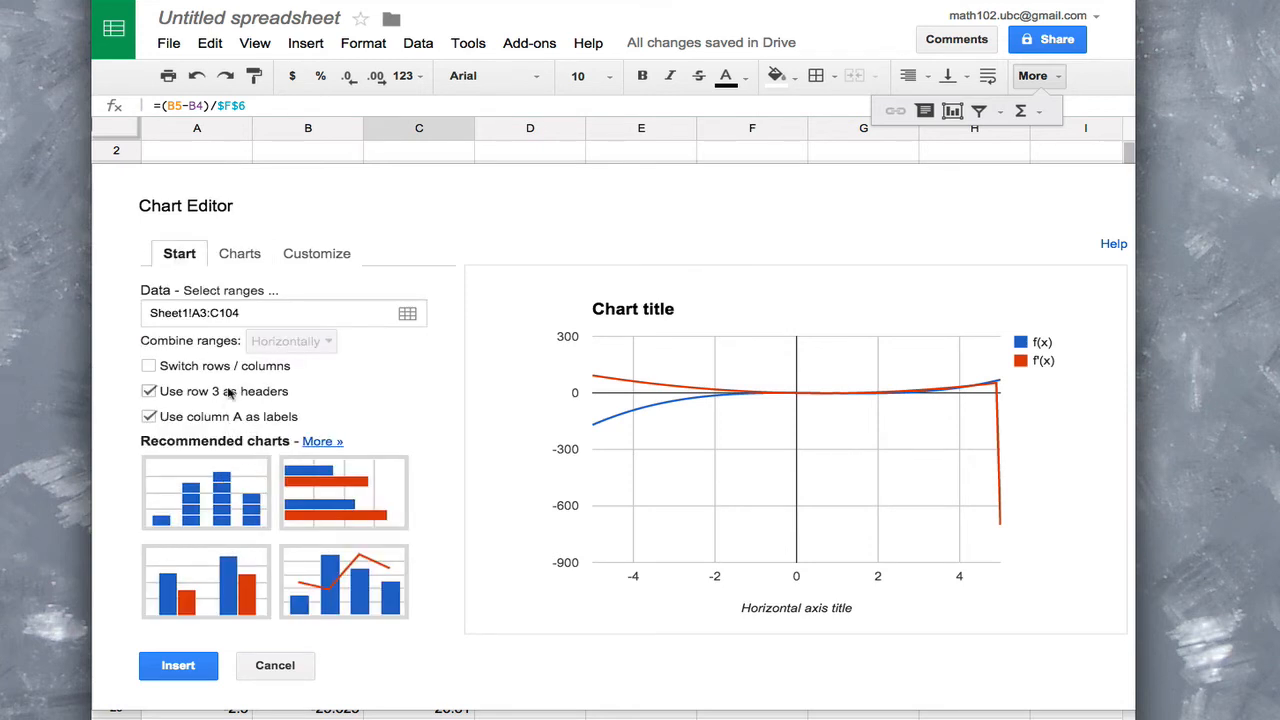
{"action": "left_click", "coordinate": [215, 313]}
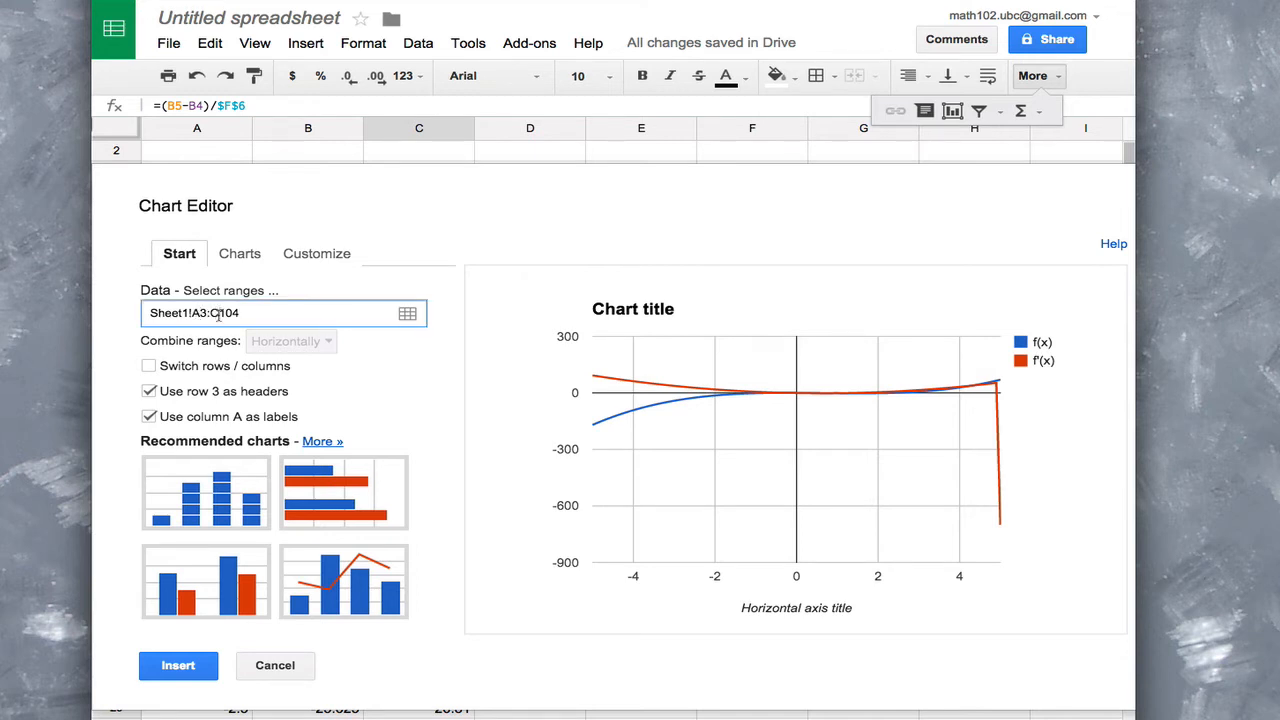
{"action": "key", "text": "BackSpace"}
{"action": "type", "text": "b"}
{"action": "key", "text": "Return"}
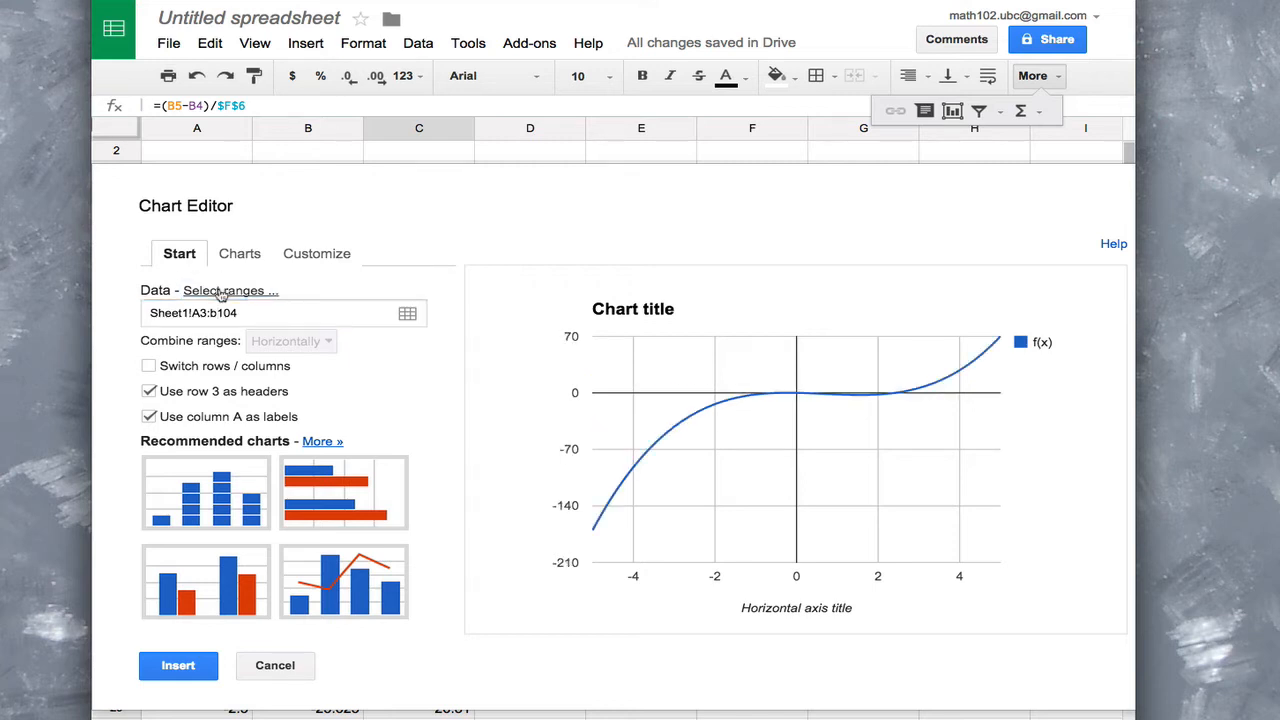
Set the chart's data range back to Sheet1!A3:c104 to include f'(x)
{"action": "left_click", "coordinate": [216, 313]}
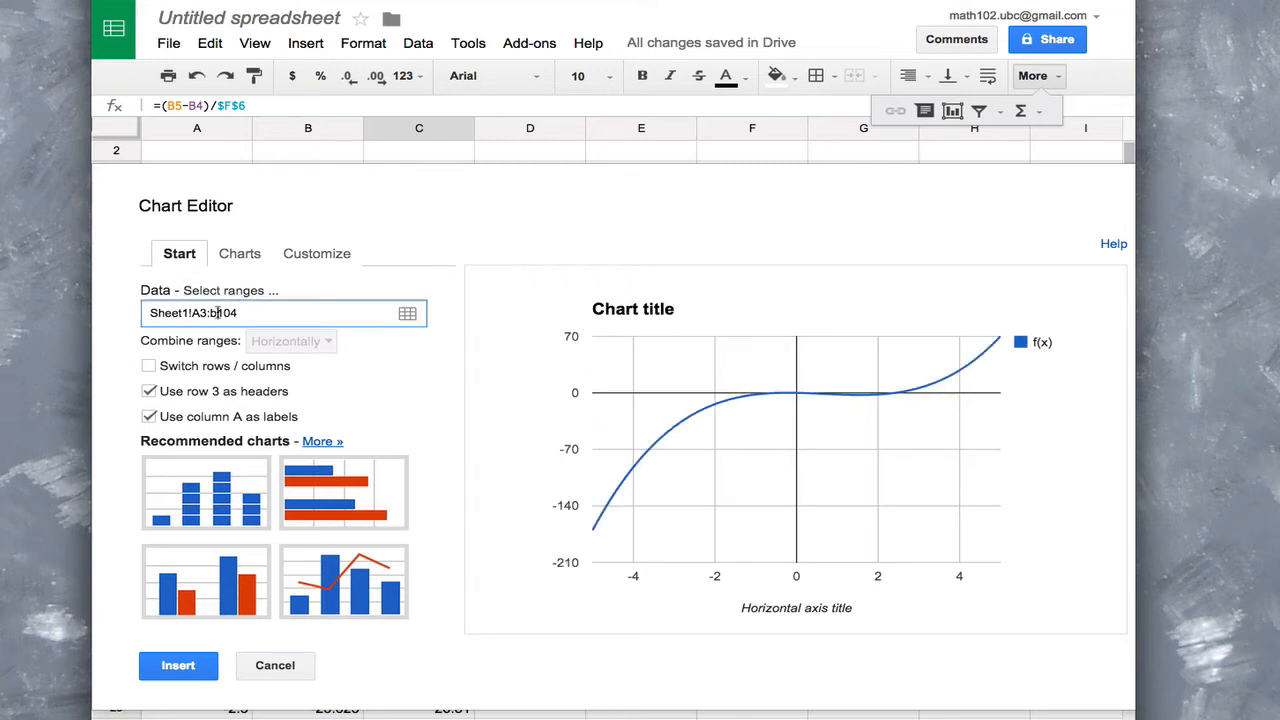
{"action": "key", "text": "BackSpace"}
{"action": "type", "text": "c"}
{"action": "left_click", "coordinate": [244, 293]}
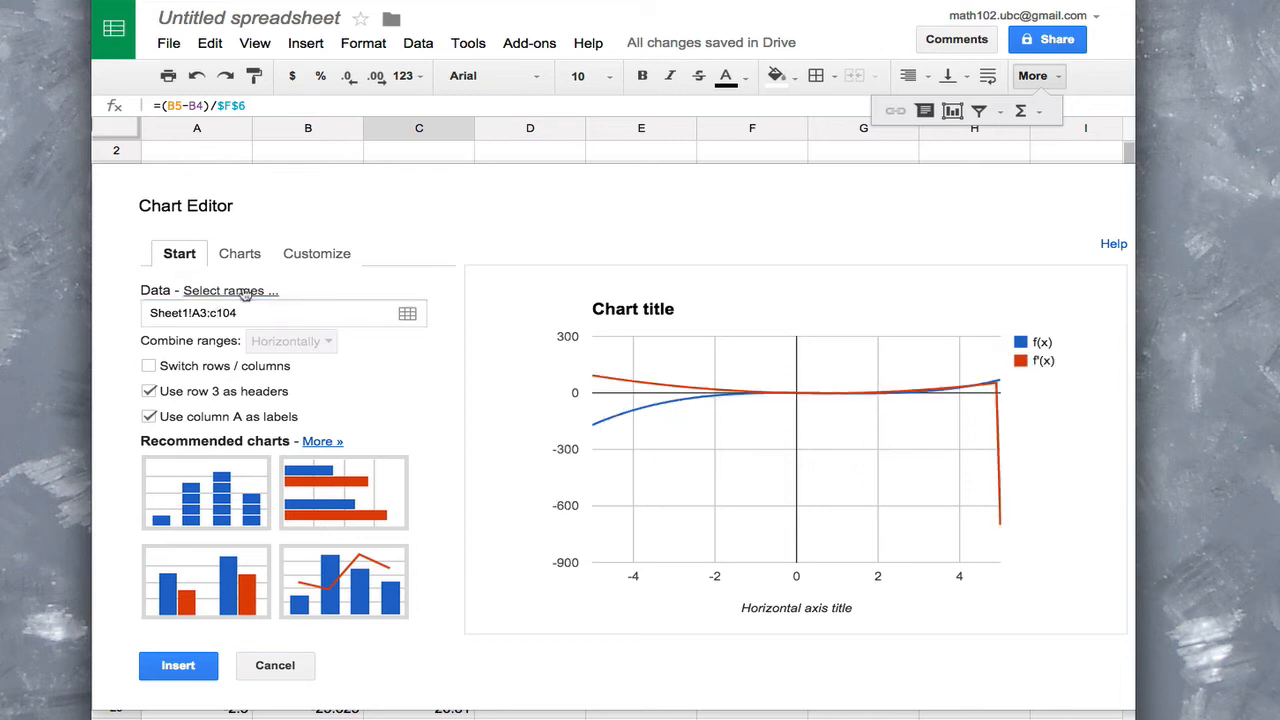
Plot only f'(x) against x by setting two chart data ranges, Sheet1!A3:a104 and Sheet1!c3:c104
{"action": "left_click", "coordinate": [407, 316]}
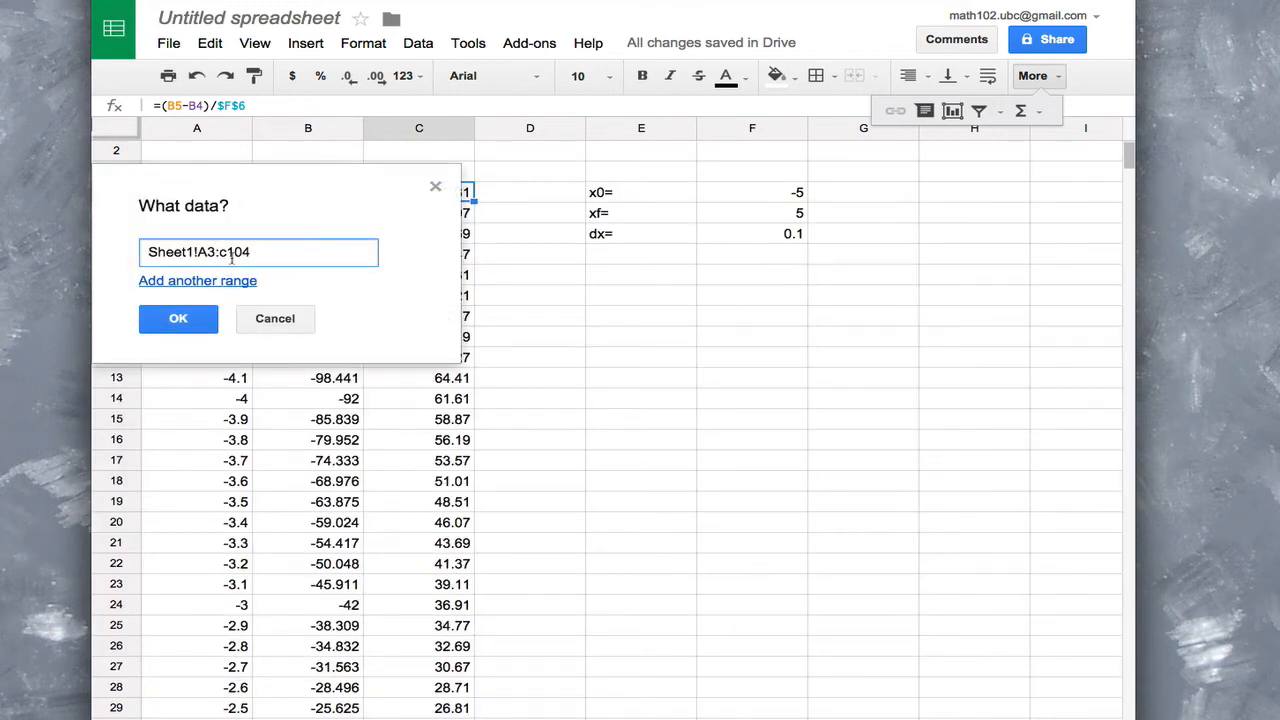
{"action": "left_click_drag", "start_coordinate": [214, 252], "coordinate": [266, 251]}
{"action": "key", "text": "BackSpace"}
{"action": "left_click", "coordinate": [195, 318]}
{"action": "left_click", "coordinate": [214, 284]}
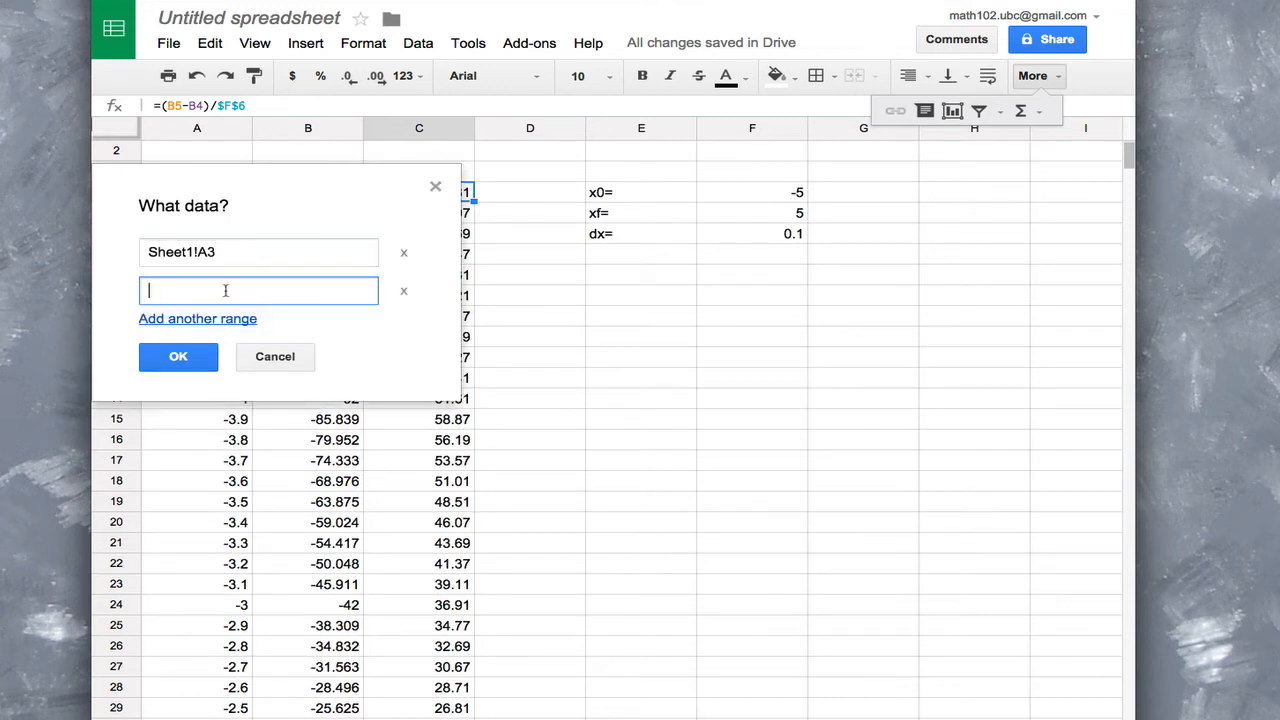
{"action": "type", "text": "Sheet12"}
{"action": "type", "text": "04"}
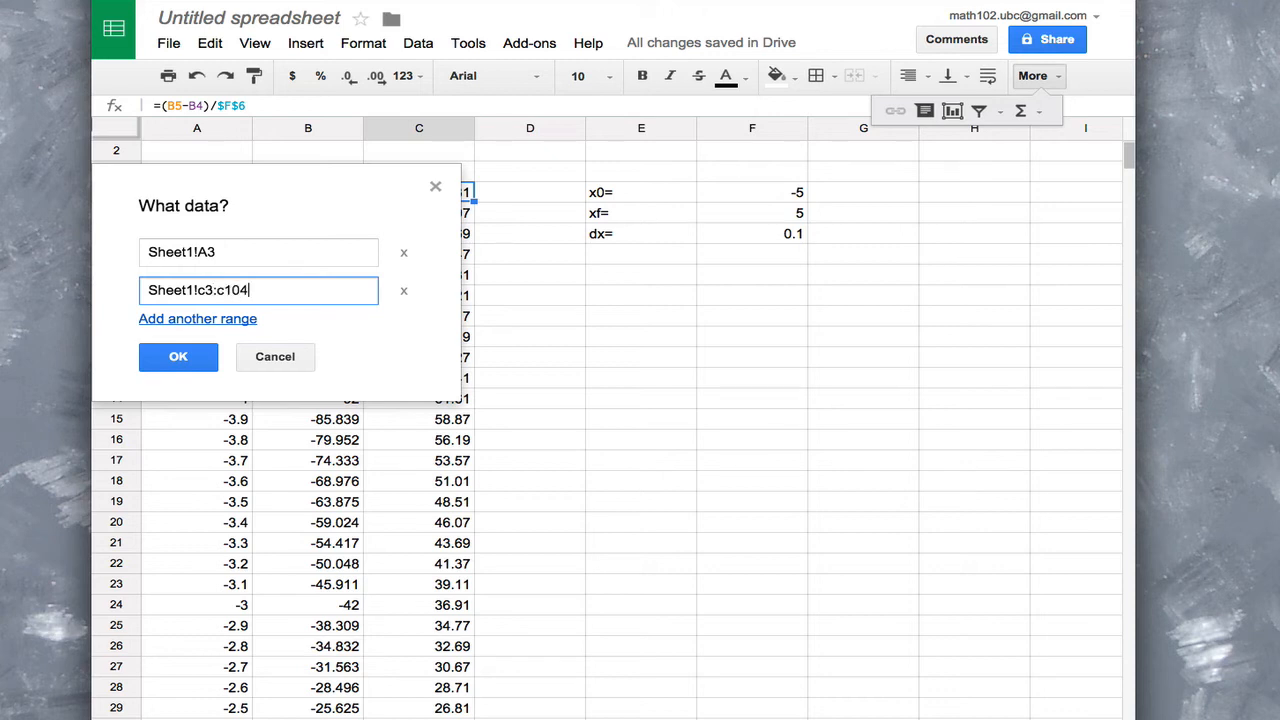
{"action": "left_click", "coordinate": [238, 252]}
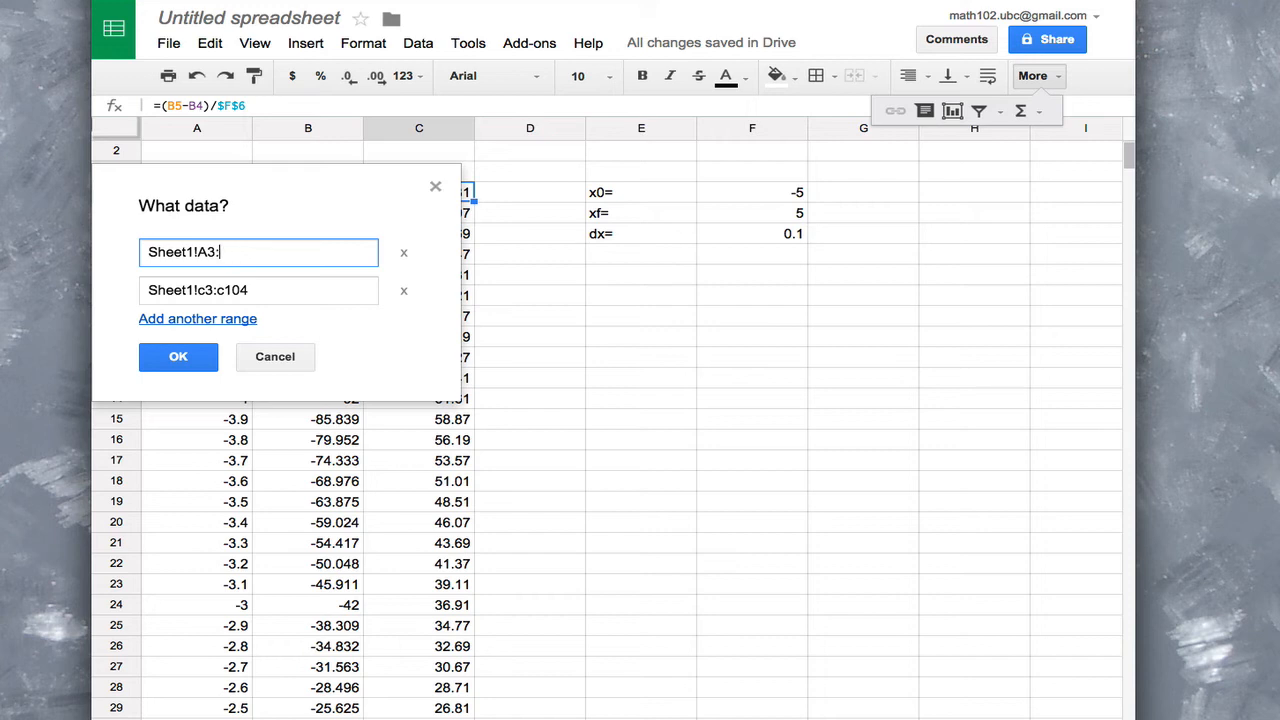
{"action": "type", "text": ":a104"}
{"action": "left_click", "coordinate": [180, 360]}
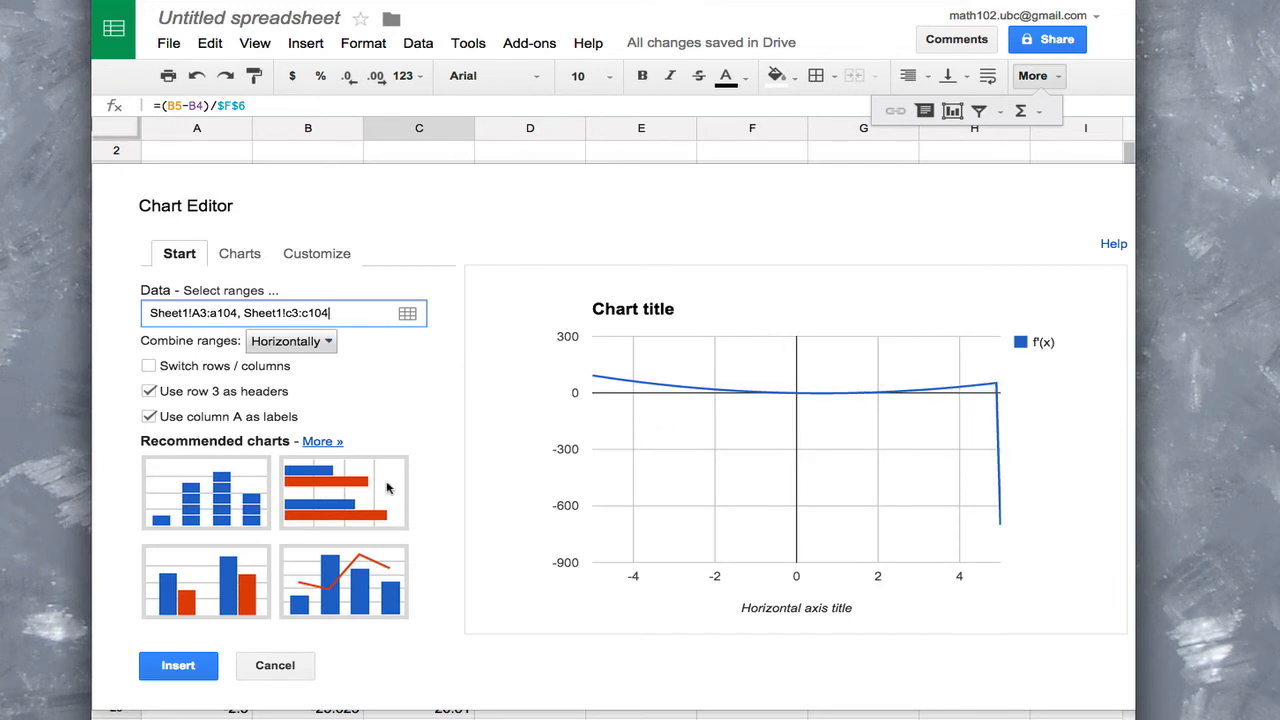
Insert the f'(x) line chart and move it below the x0, xf and dx values
{"action": "left_click", "coordinate": [178, 668]}
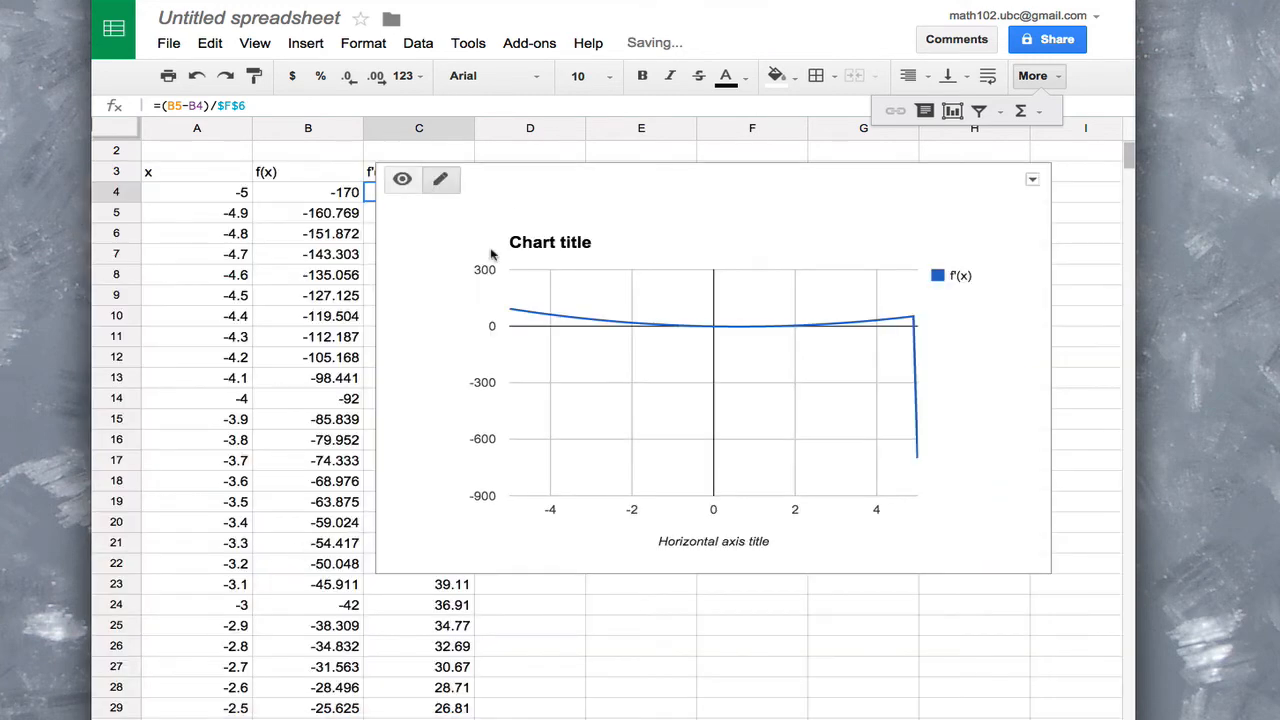
{"action": "left_click_drag", "start_coordinate": [569, 190], "coordinate": [704, 277]}
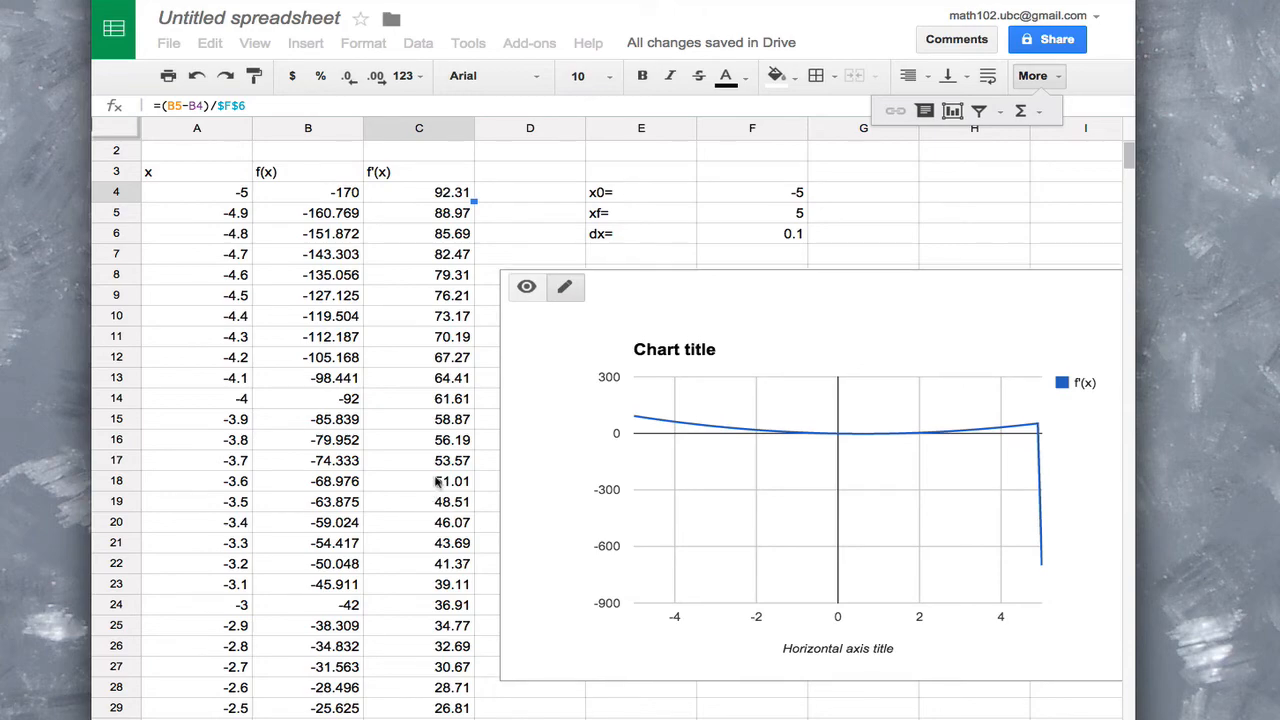
Examine the last f'(x) values at the end of column C, around rows 103 and 104
{"action": "left_click", "coordinate": [455, 336]}
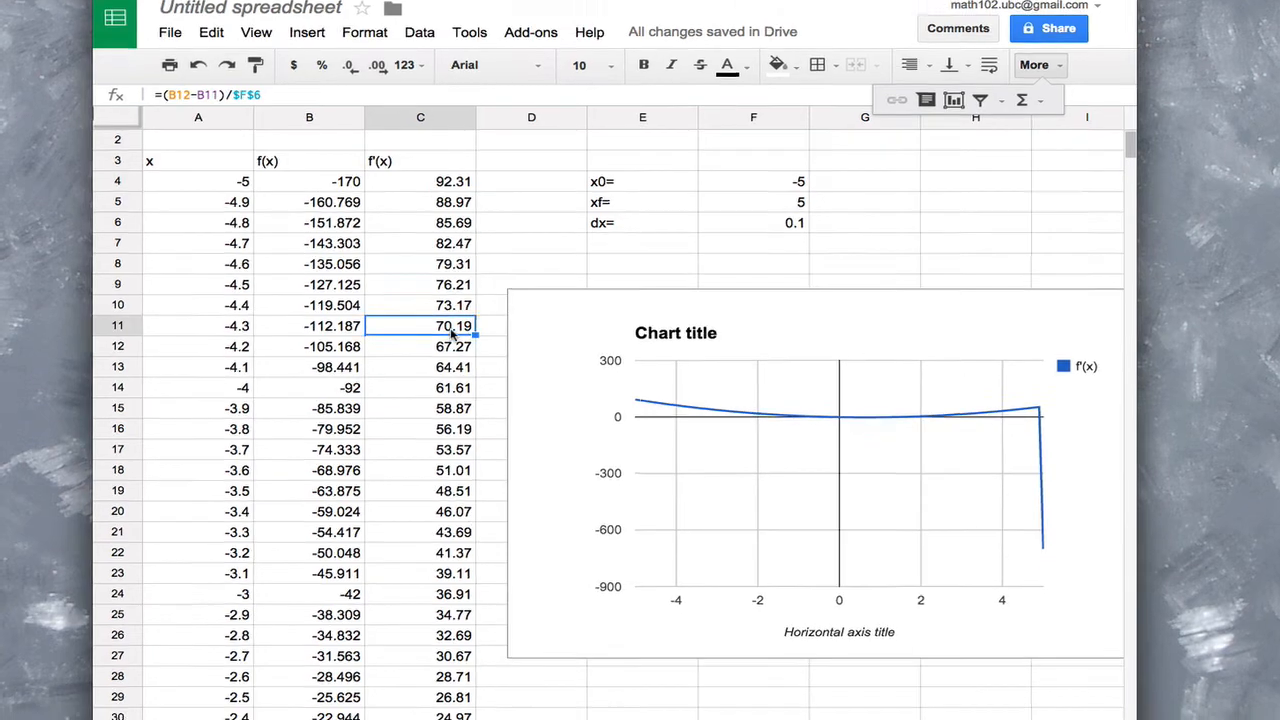
{"action": "key", "text": "ctrl+Down"}
{"action": "key", "text": "Down"}
{"action": "key", "text": "Down"}
{"action": "key", "text": "Down"}
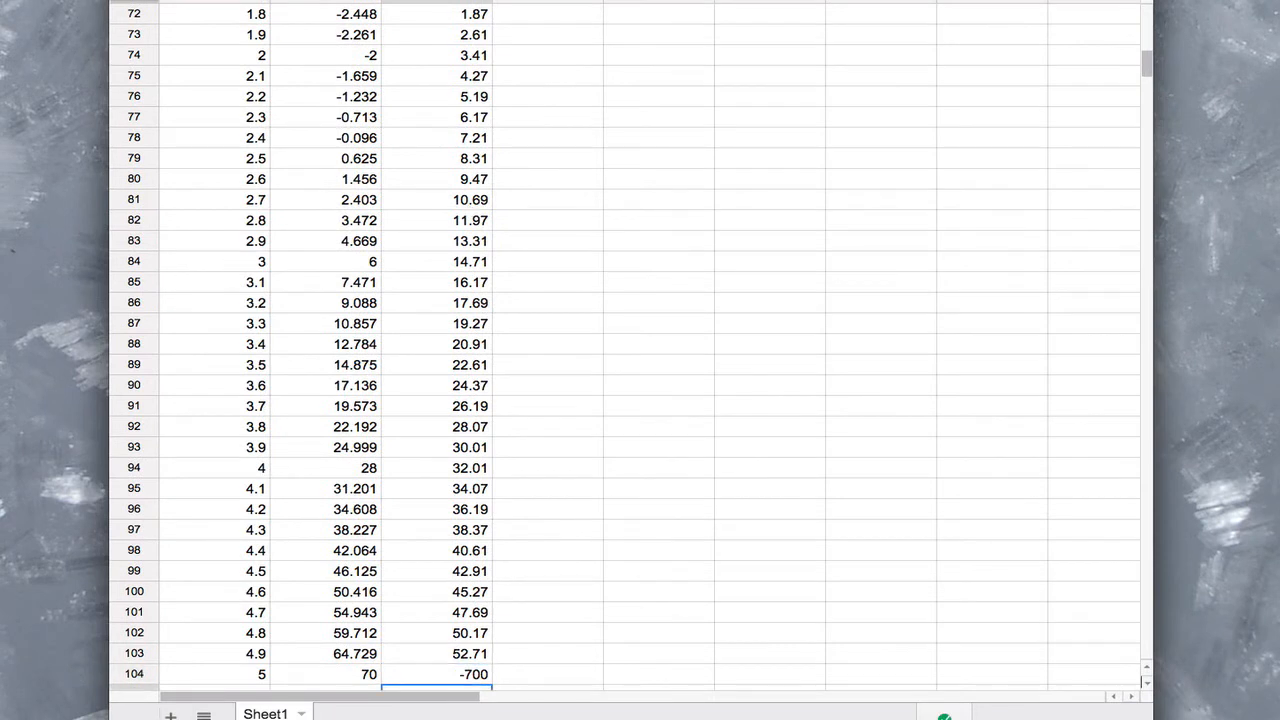
{"action": "key", "text": "Up"}
{"action": "key", "text": "Up"}
{"action": "key", "text": "Up"}
{"action": "key", "text": "Up"}
{"action": "key", "text": "Up"}
{"action": "key", "text": "Up"}
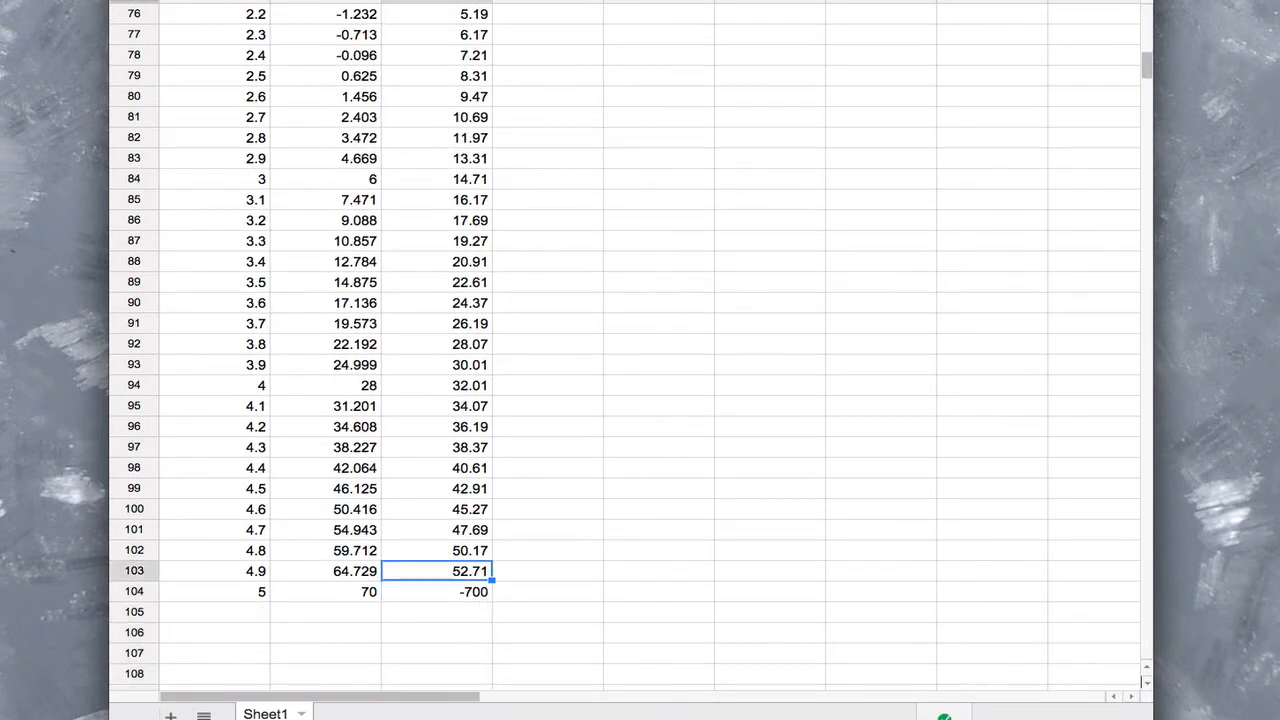
{"action": "key", "text": "Down"}
{"action": "key", "text": "Down"}
{"action": "key", "text": "Down"}
{"action": "key", "text": "Down"}
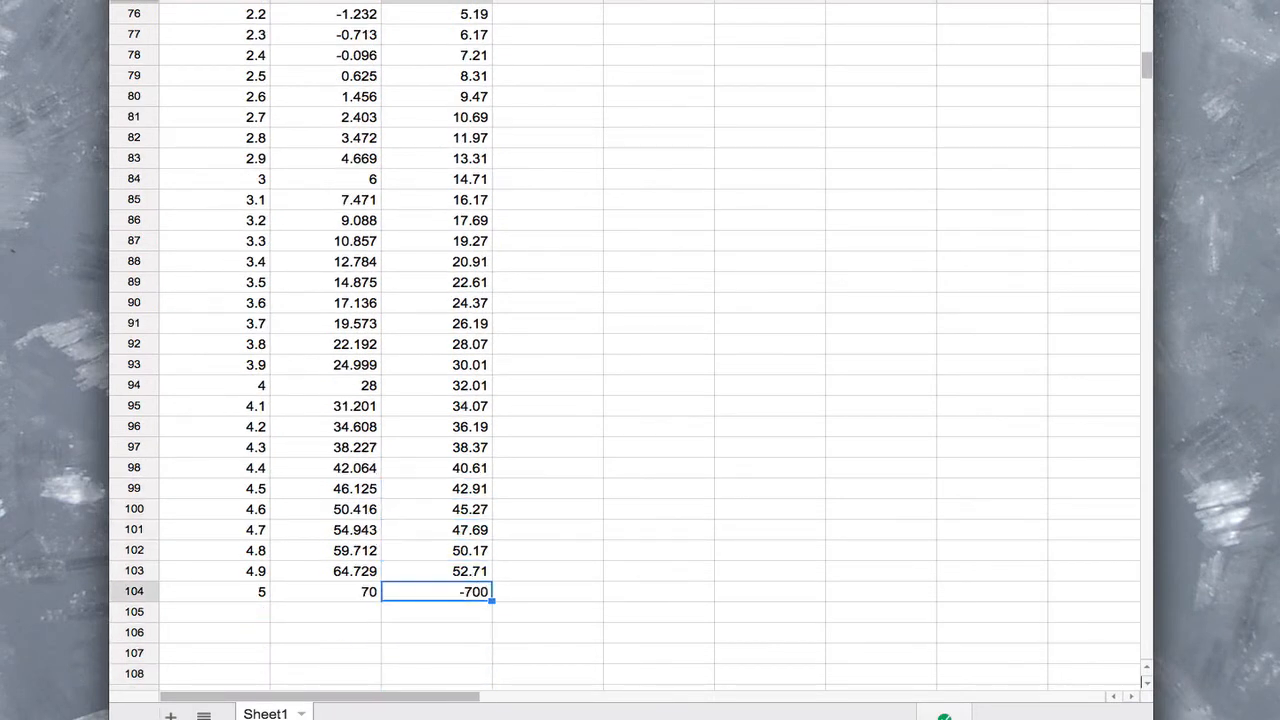
Delete the invalid f'(x) value in C104 and return to the f'(x) header in C3
{"action": "double_click", "coordinate": [470, 598]}
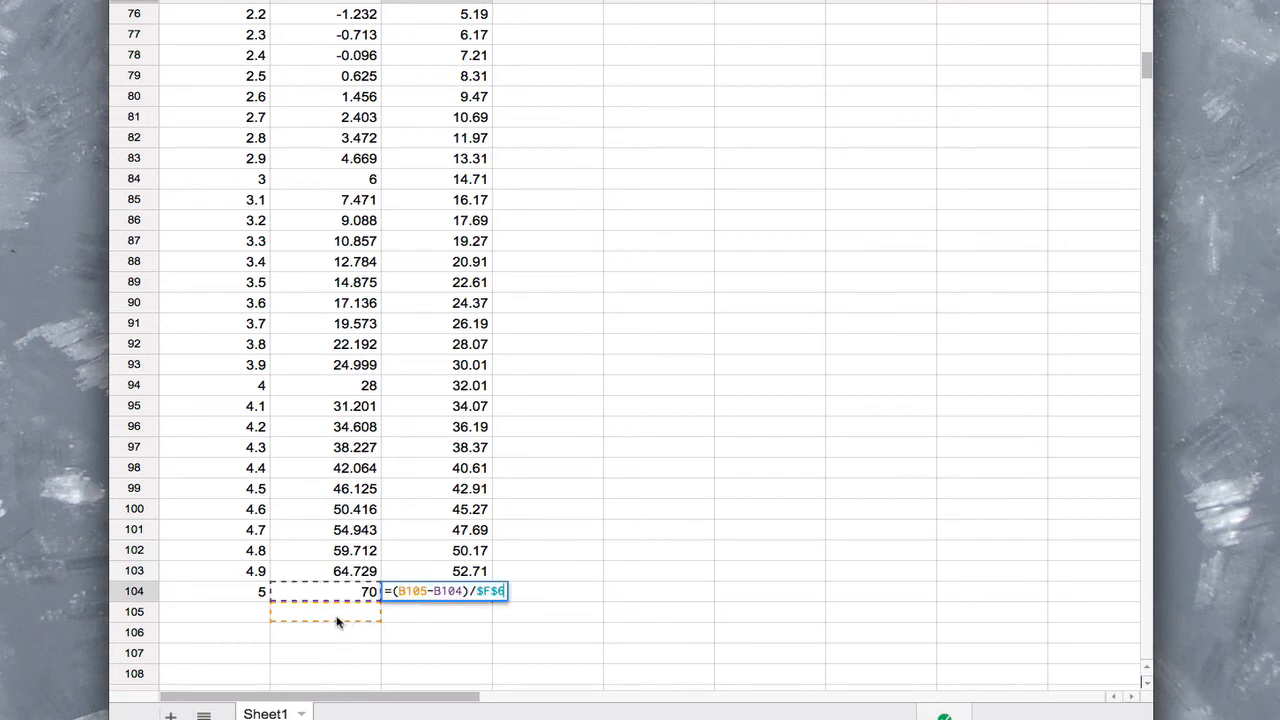
{"action": "key", "text": "Return"}
{"action": "left_click", "coordinate": [448, 596]}
{"action": "key", "text": "Delete"}
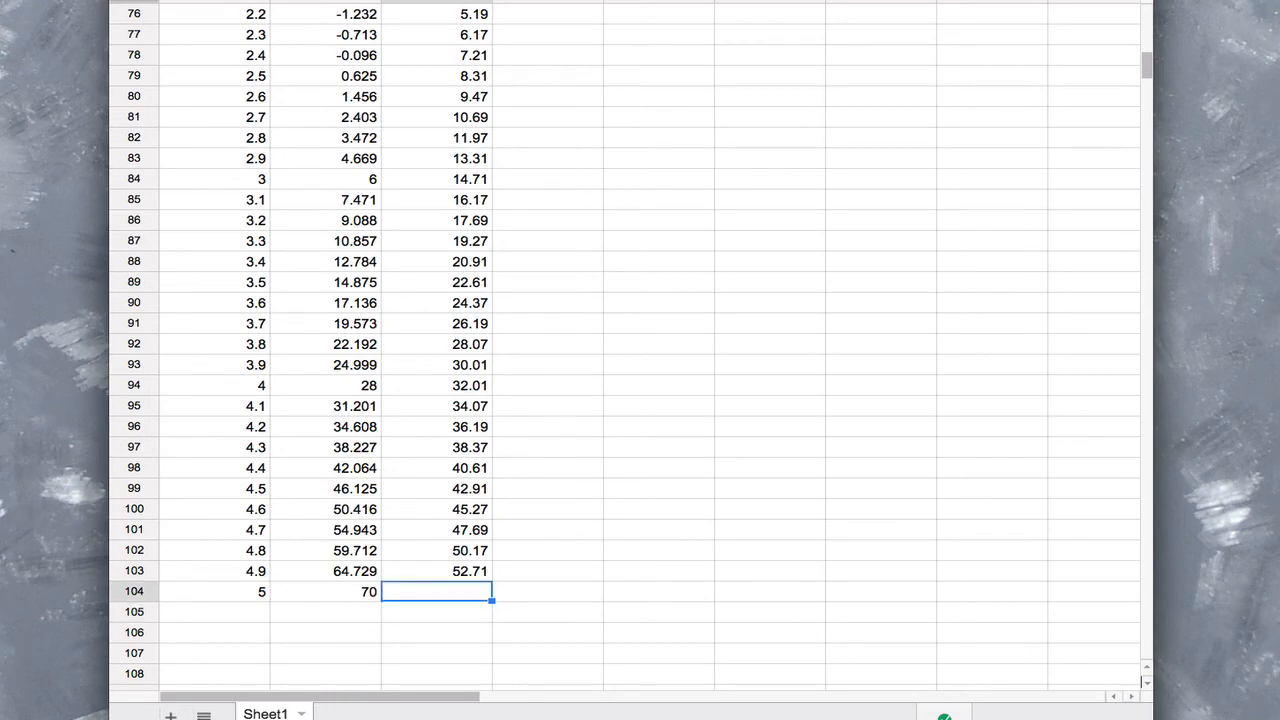
{"action": "key", "text": "Up"}
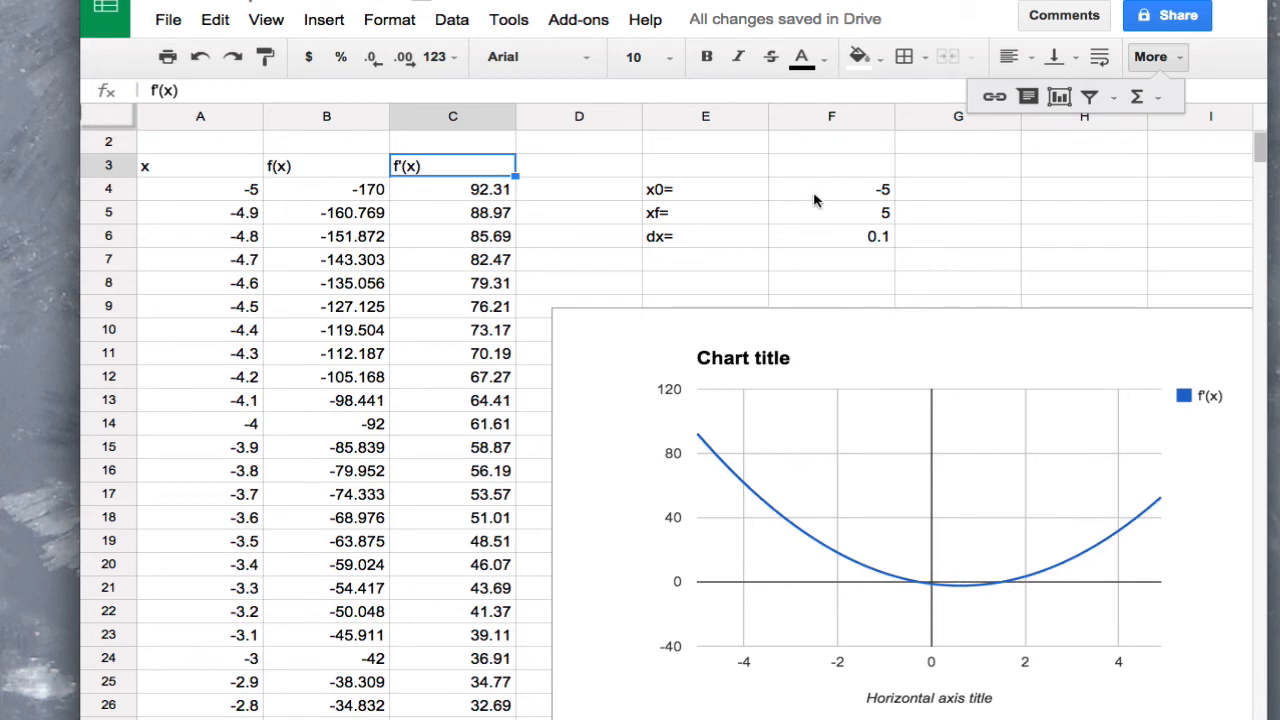
Narrow the x range by setting x0 to 0 and xf to 2
{"action": "double_click", "coordinate": [884, 189]}
{"action": "key", "text": "BackSpace"}
{"action": "key", "text": "BackSpace"}
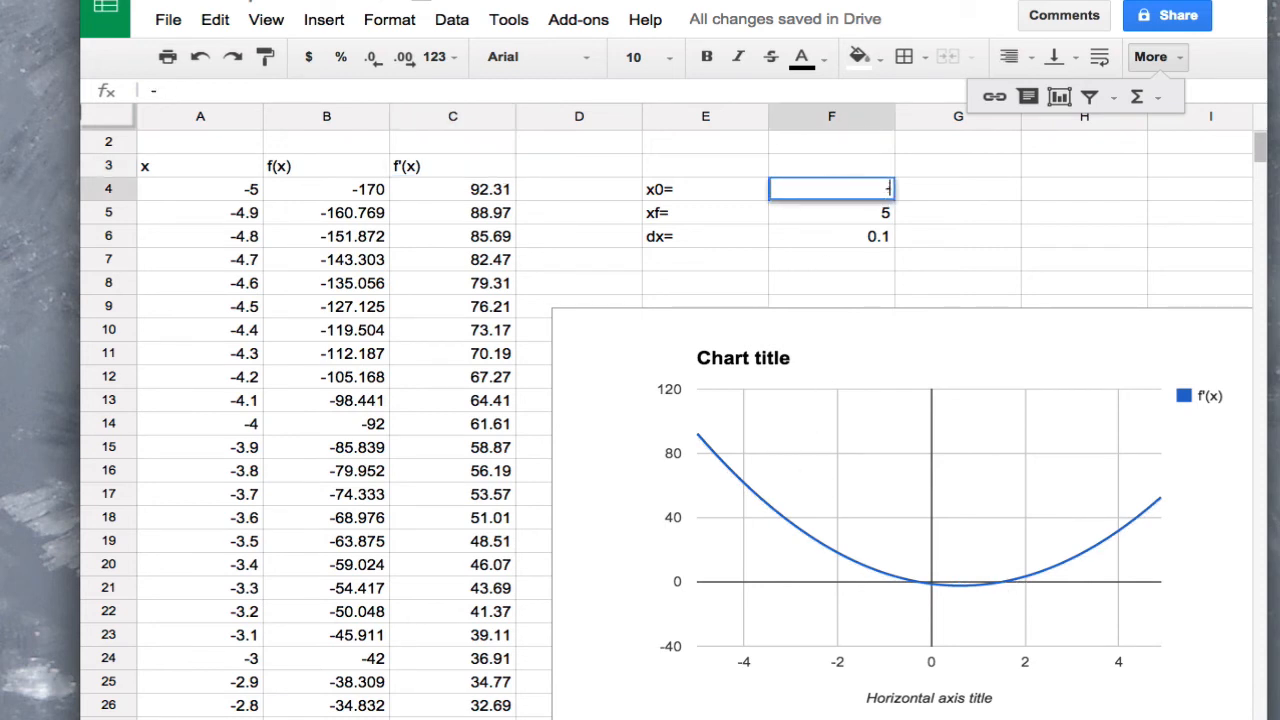
{"action": "type", "text": "0"}
{"action": "key", "text": "Return"}
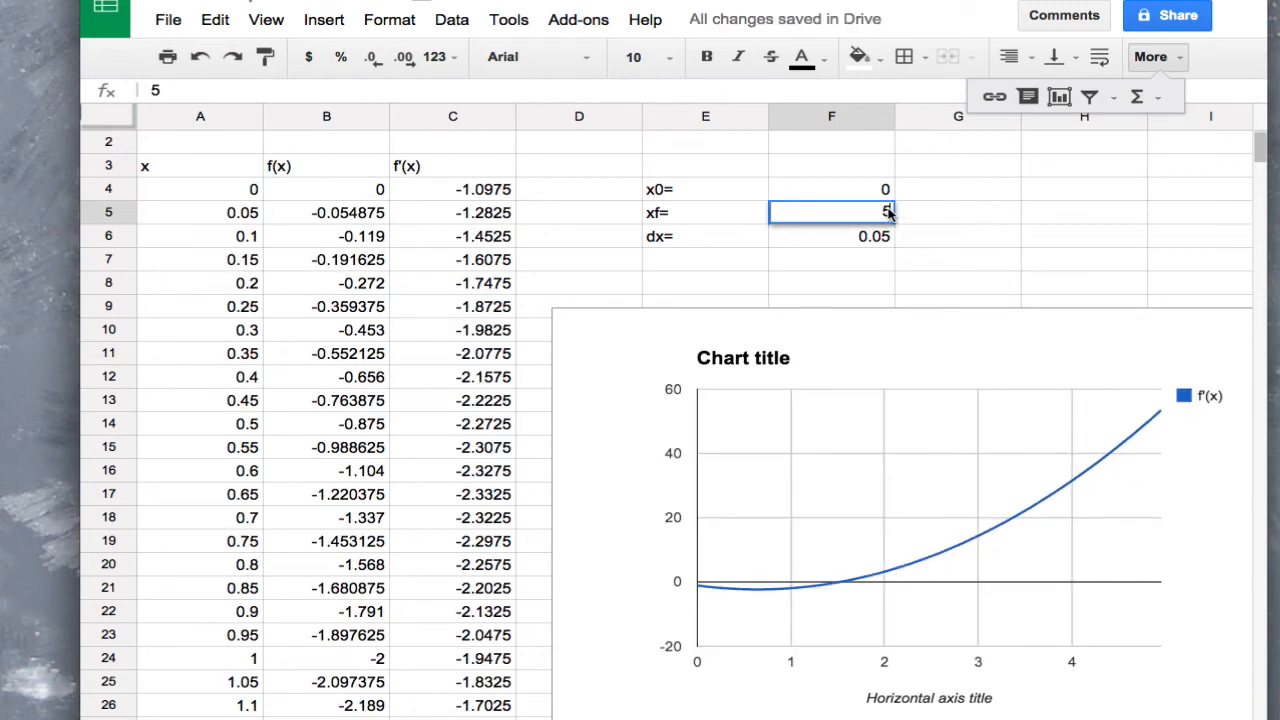
{"action": "double_click", "coordinate": [888, 212]}
{"action": "type", "text": "2"}
{"action": "key", "text": "BackSpace"}
{"action": "key", "text": "BackSpace"}
{"action": "type", "text": "2"}
{"action": "left_click", "coordinate": [887, 252]}
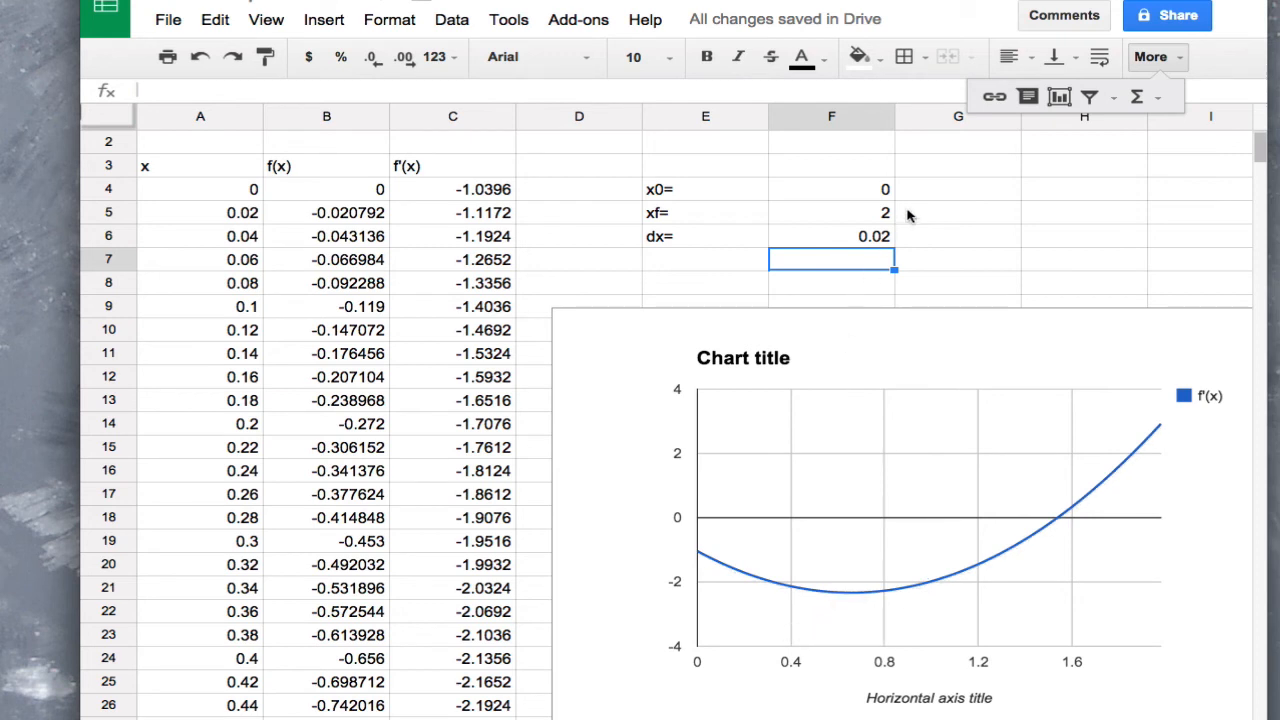
Tighten the x range around the curve's minimum by setting x0 to 0.4 and xf to 0.8
{"action": "left_click", "coordinate": [878, 190]}
{"action": "type", "text": "0.4"}
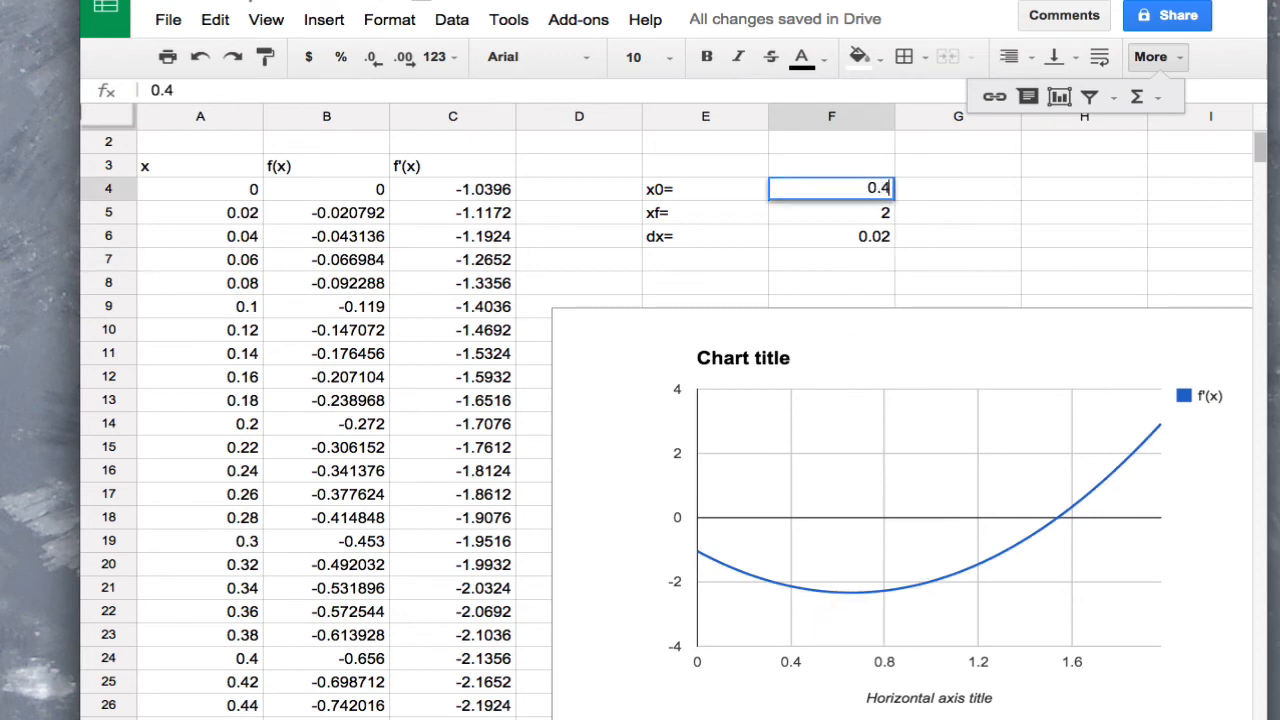
{"action": "key", "text": "Return"}
{"action": "type", "text": "0.8"}
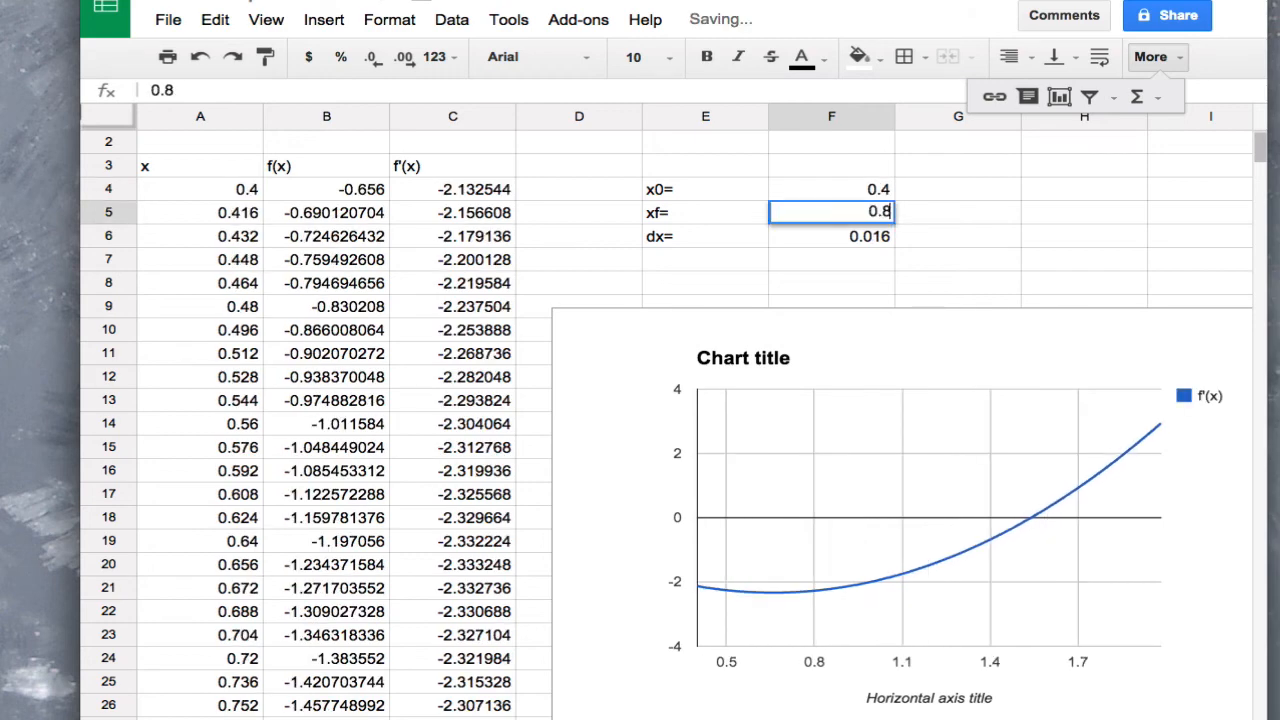
{"action": "key", "text": "Return"}
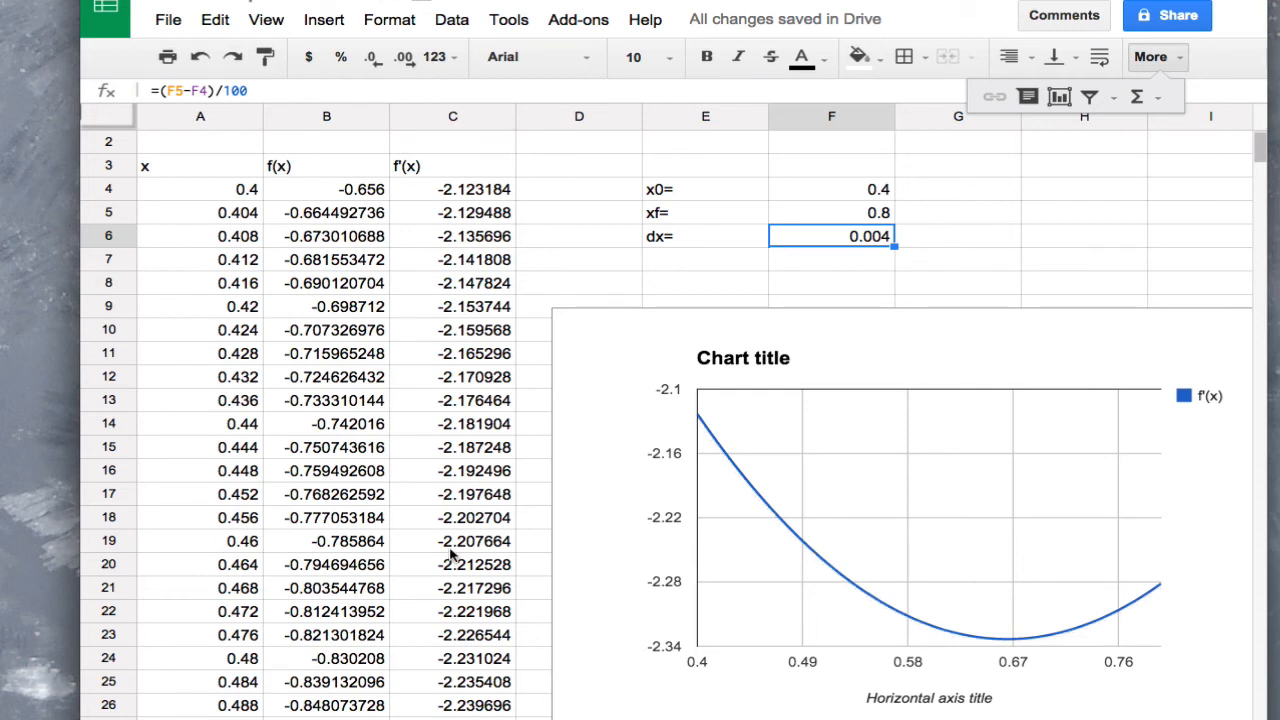
Search column C for the most negative f'(x) value and select that row's x, f(x) and f'(x) cells, A70:C70
{"action": "left_click", "coordinate": [452, 543]}
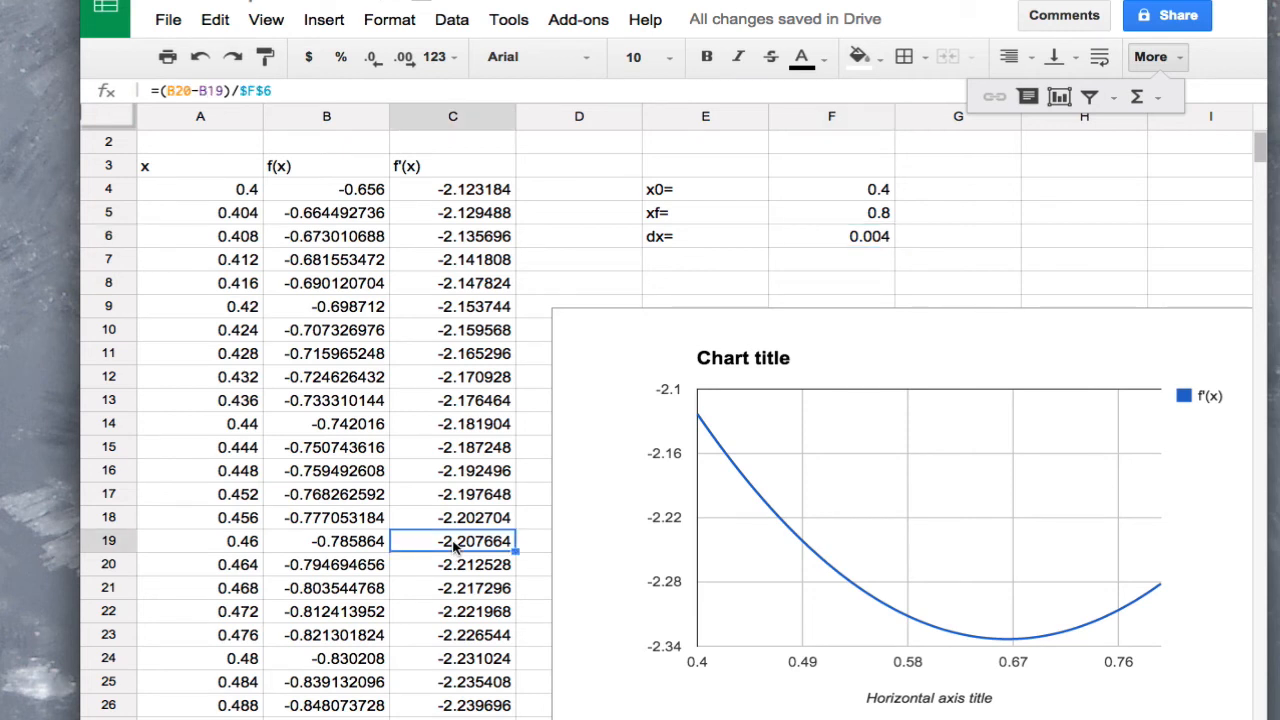
{"action": "key", "text": "Down"}
{"action": "key", "text": "Down"}
{"action": "key", "text": "Down"}
{"action": "key", "text": "Down"}
{"action": "key", "text": "Down"}
{"action": "key", "text": "Down"}
{"action": "key", "text": "Down"}
{"action": "key", "text": "Down"}
{"action": "key", "text": "Down"}
{"action": "key", "text": "Down"}
{"action": "key", "text": "Down"}
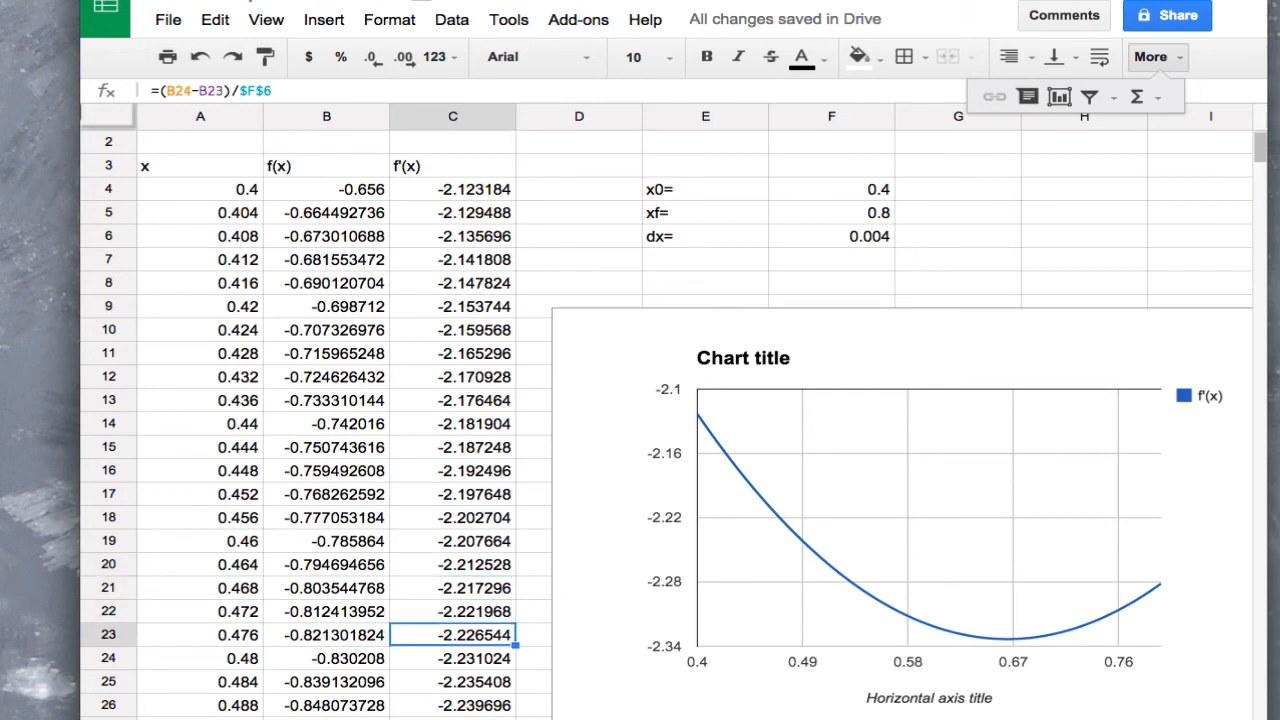
{"action": "key", "text": "Down"}
{"action": "key", "text": "Down"}
{"action": "key", "text": "Down"}
{"action": "key", "text": "Down"}
{"action": "key", "text": "Down"}
{"action": "key", "text": "Down"}
{"action": "key", "text": "Down"}
{"action": "key", "text": "Down"}
{"action": "key", "text": "Down"}
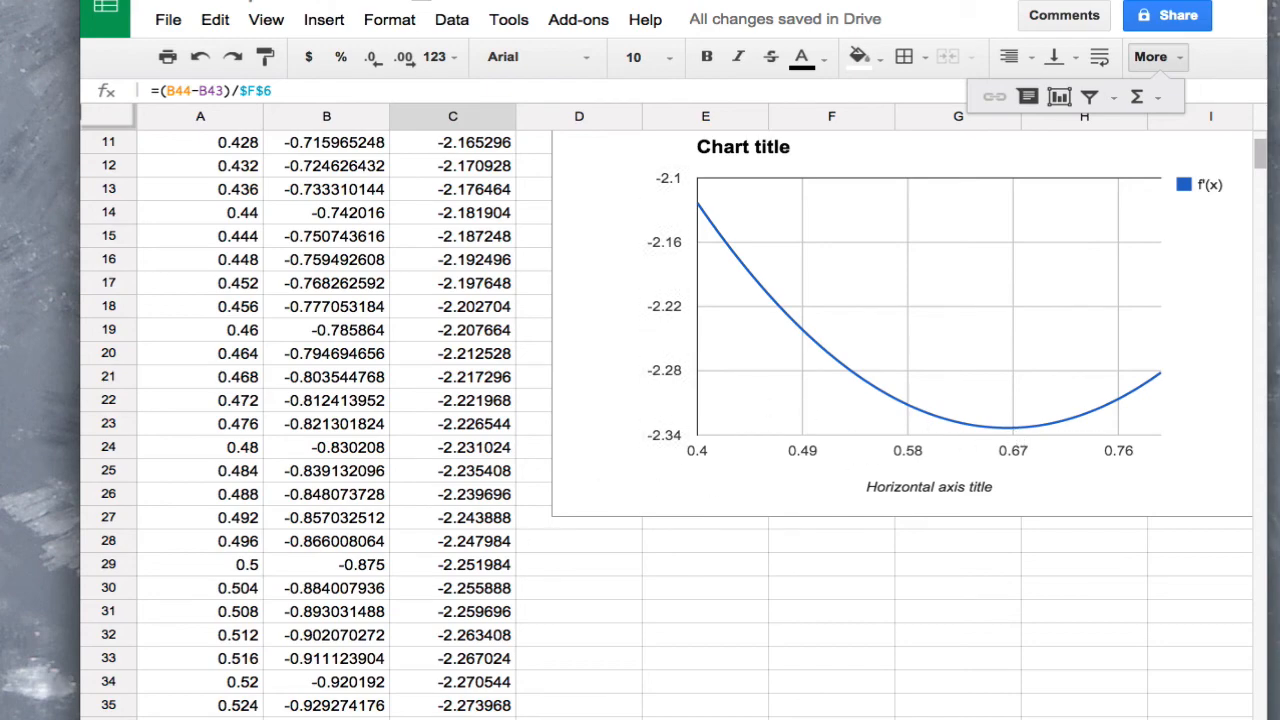
{"action": "key", "text": "Page_Down"}
{"action": "key", "text": "Up"}
{"action": "key", "text": "Up"}
{"action": "key", "text": "Up"}
{"action": "key", "text": "Up"}
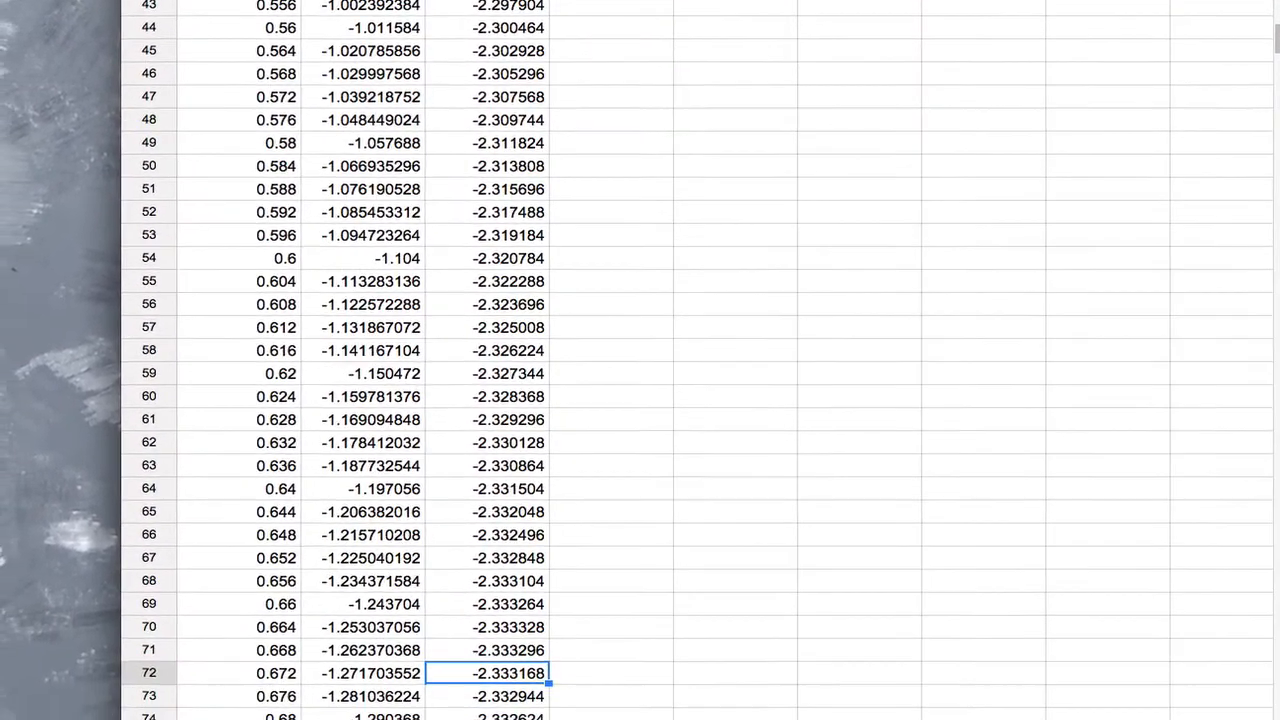
{"action": "key", "text": "Up"}
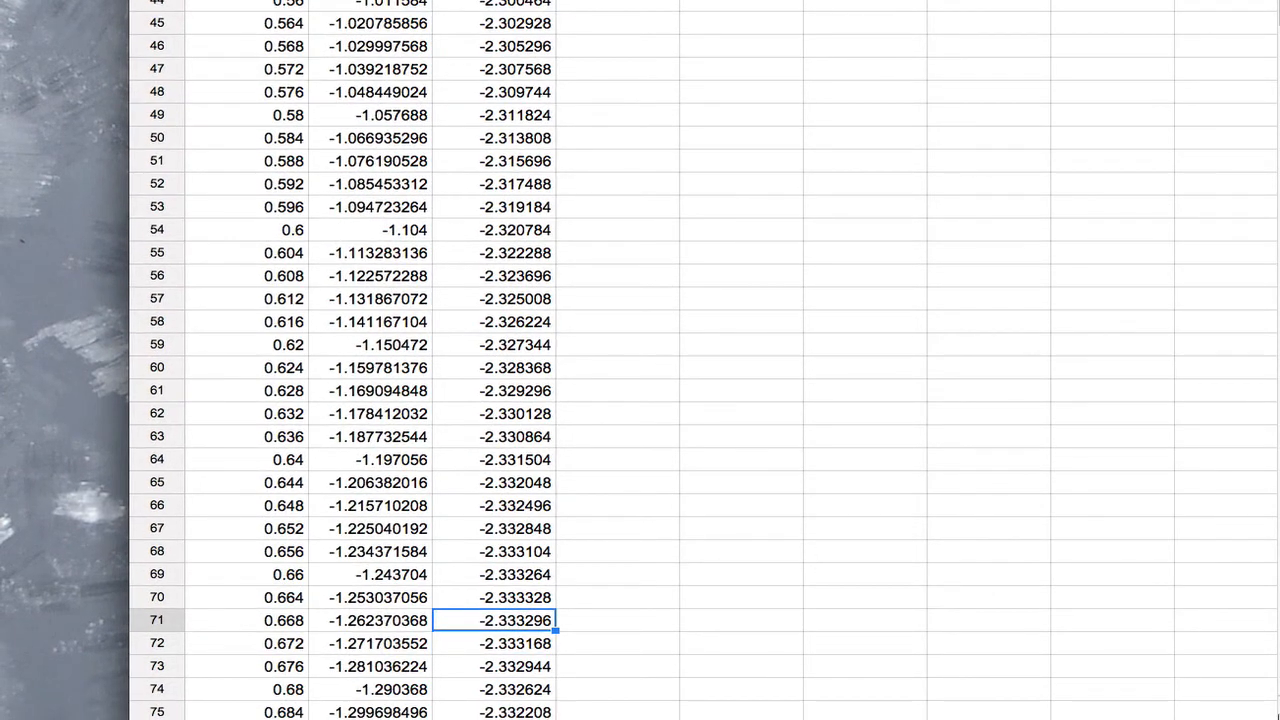
{"action": "key", "text": "Up"}
{"action": "key", "text": "Up"}
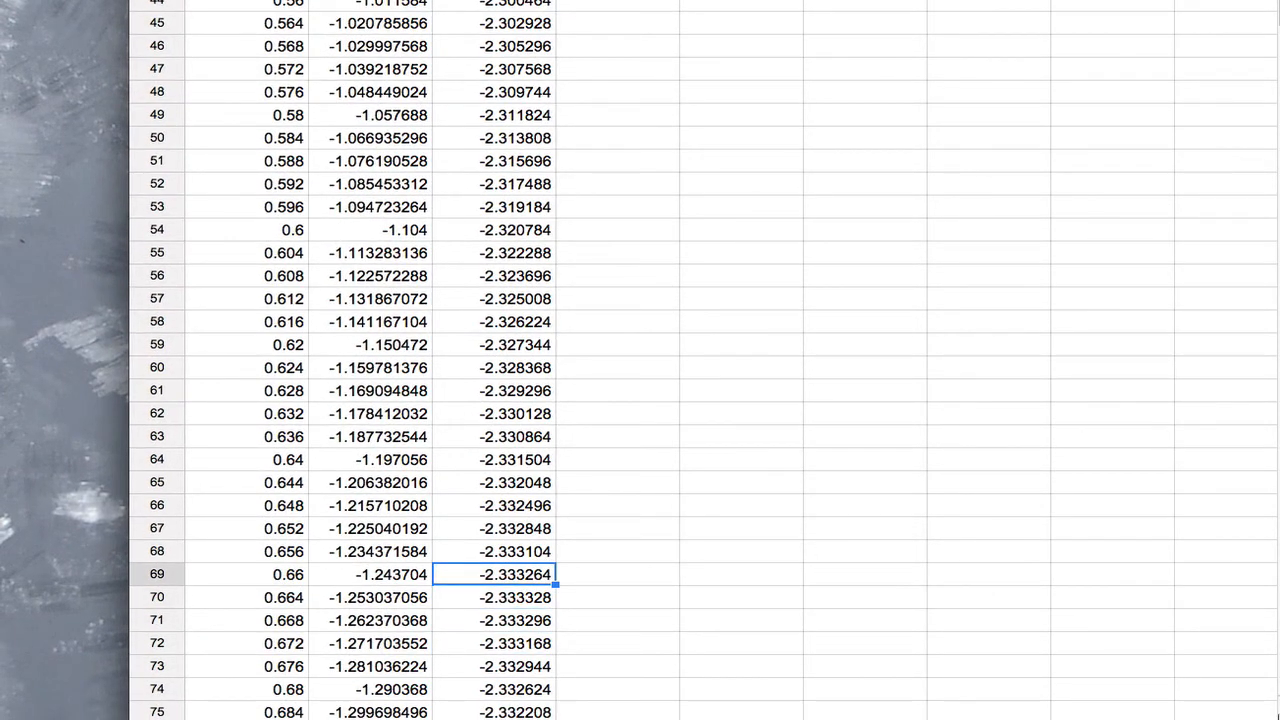
{"action": "key", "text": "Down"}
{"action": "key", "text": "Down"}
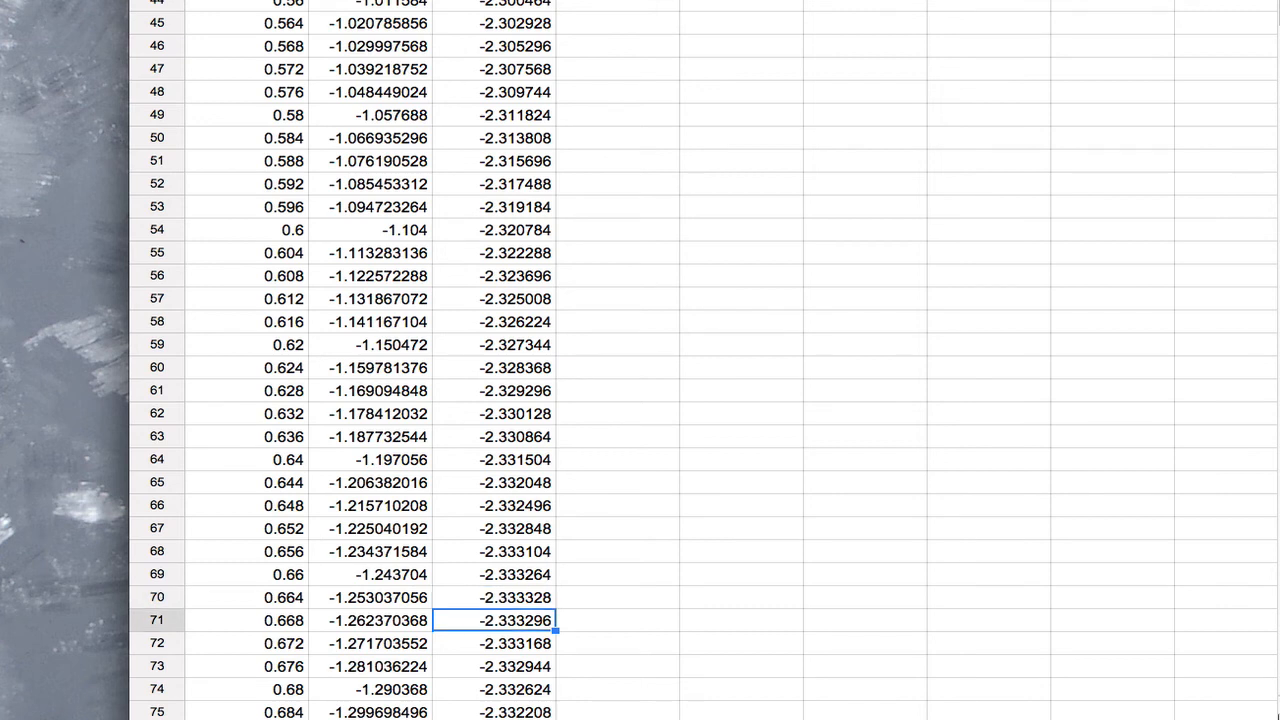
{"action": "key", "text": "Up"}
{"action": "key", "text": "shift+Left"}
{"action": "key", "text": "shift+Left"}
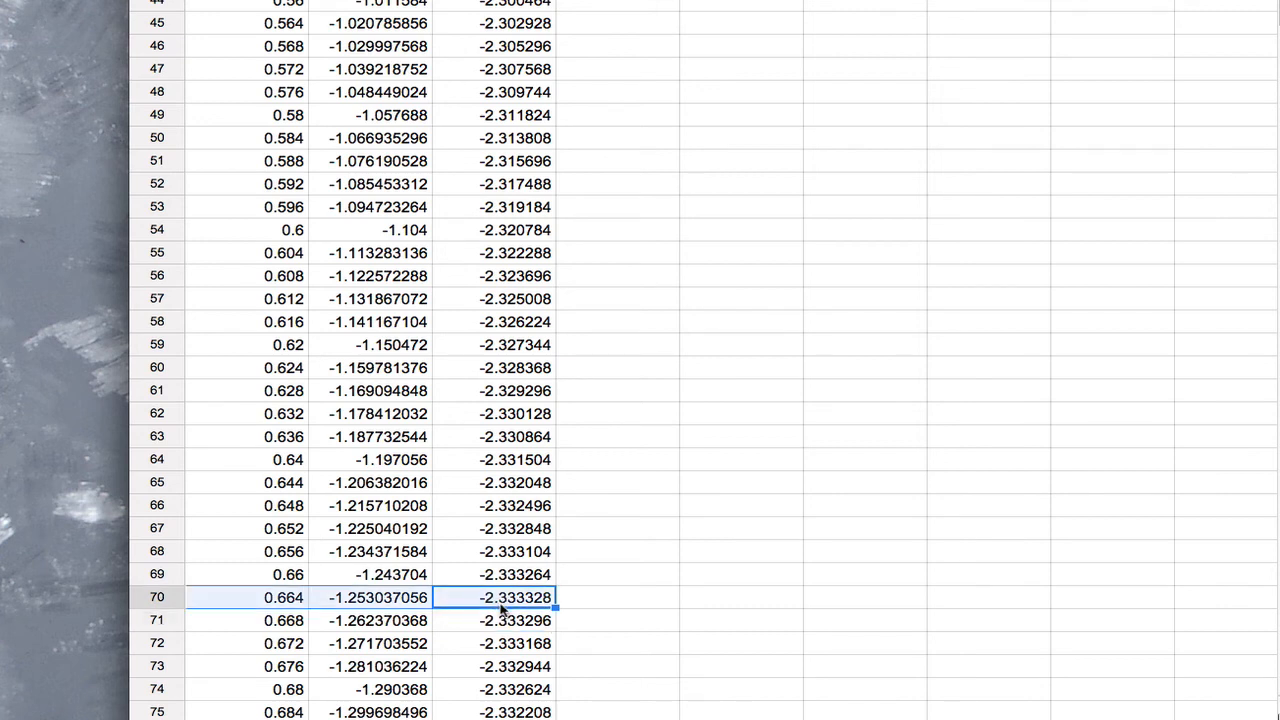
Compare the x values in A69, A70 and A71 around the minimum and return to the x header
{"action": "left_click", "coordinate": [295, 578]}
{"action": "left_click", "coordinate": [289, 621]}
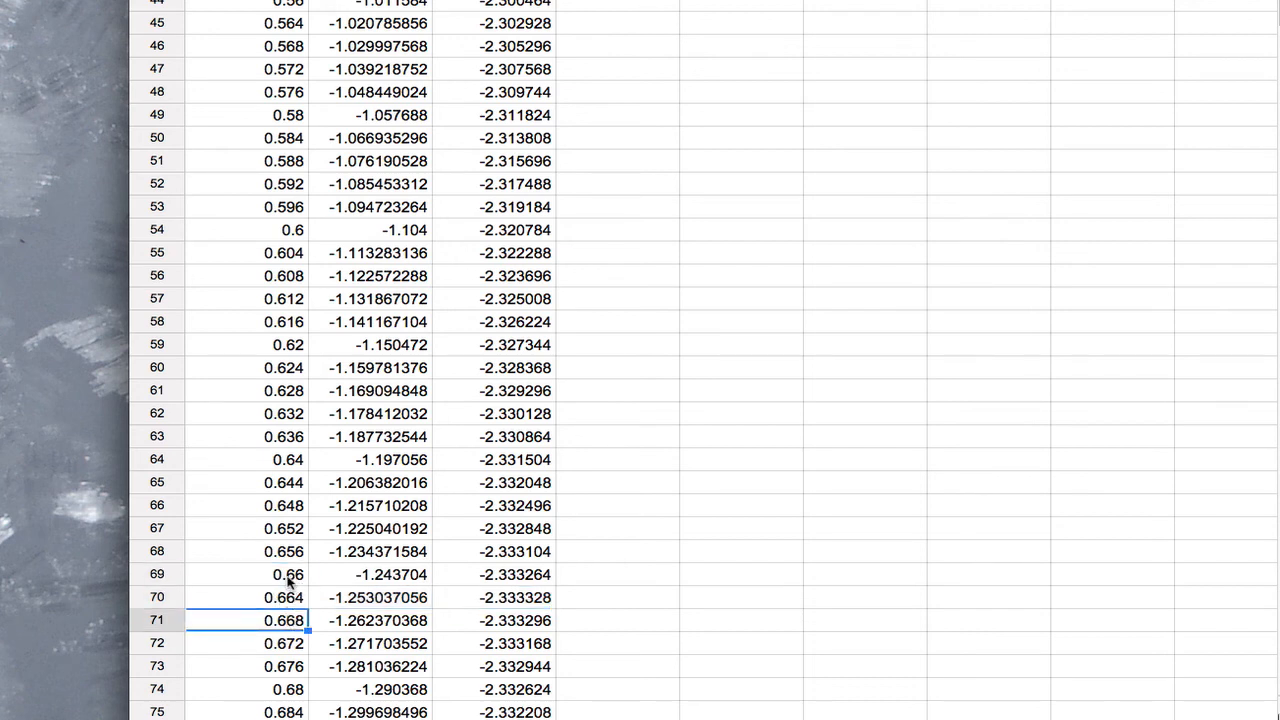
{"action": "left_click", "coordinate": [286, 576]}
{"action": "left_click", "coordinate": [288, 620]}
{"action": "left_click", "coordinate": [288, 576]}
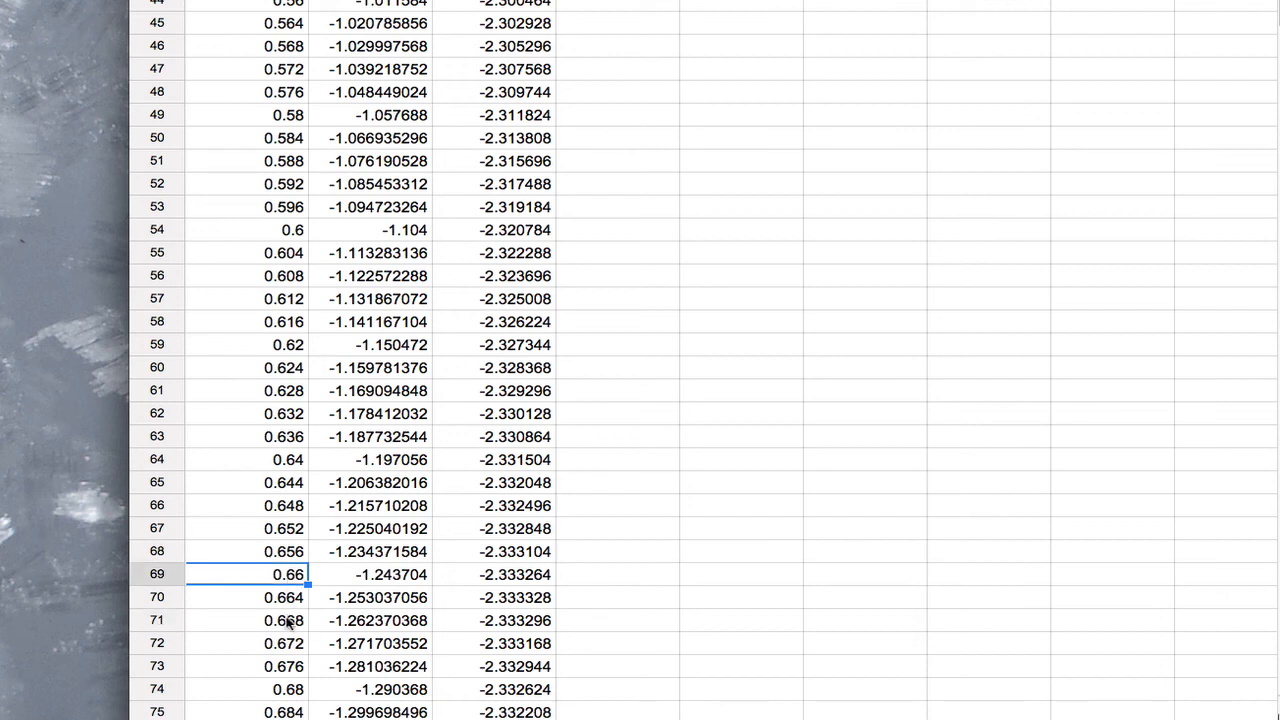
{"action": "left_click", "coordinate": [288, 621]}
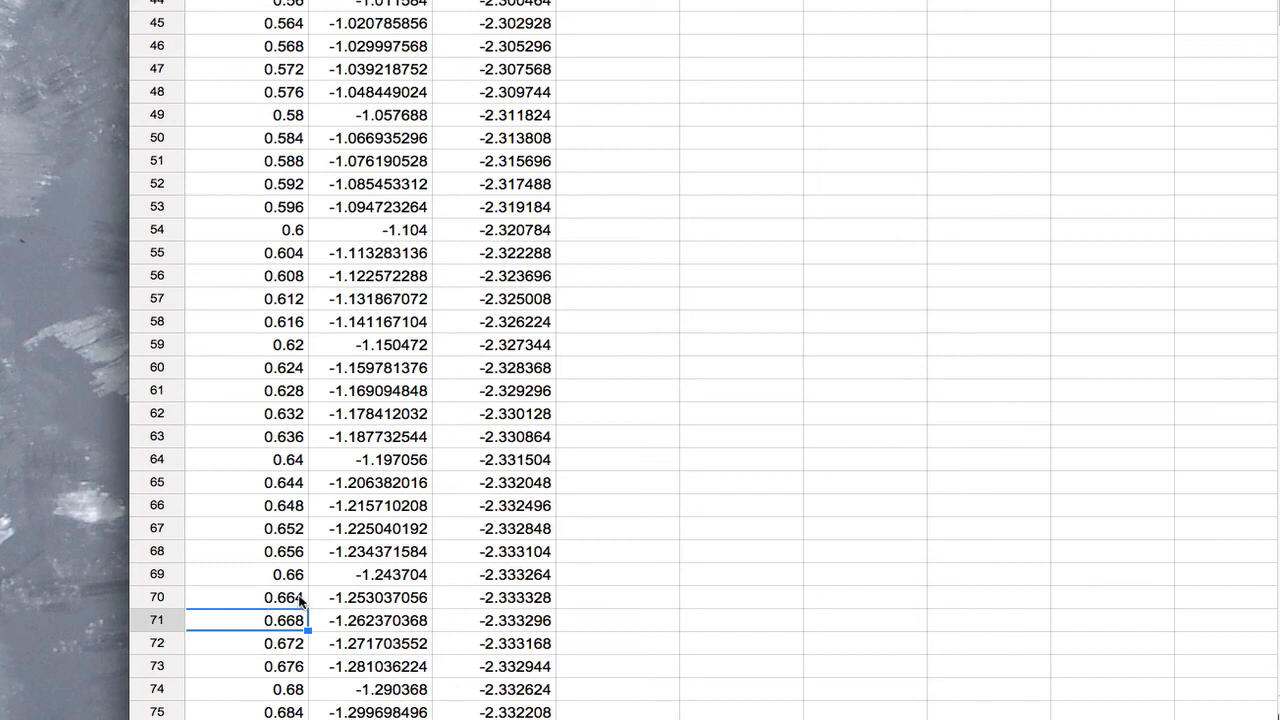
{"action": "left_click", "coordinate": [300, 598]}
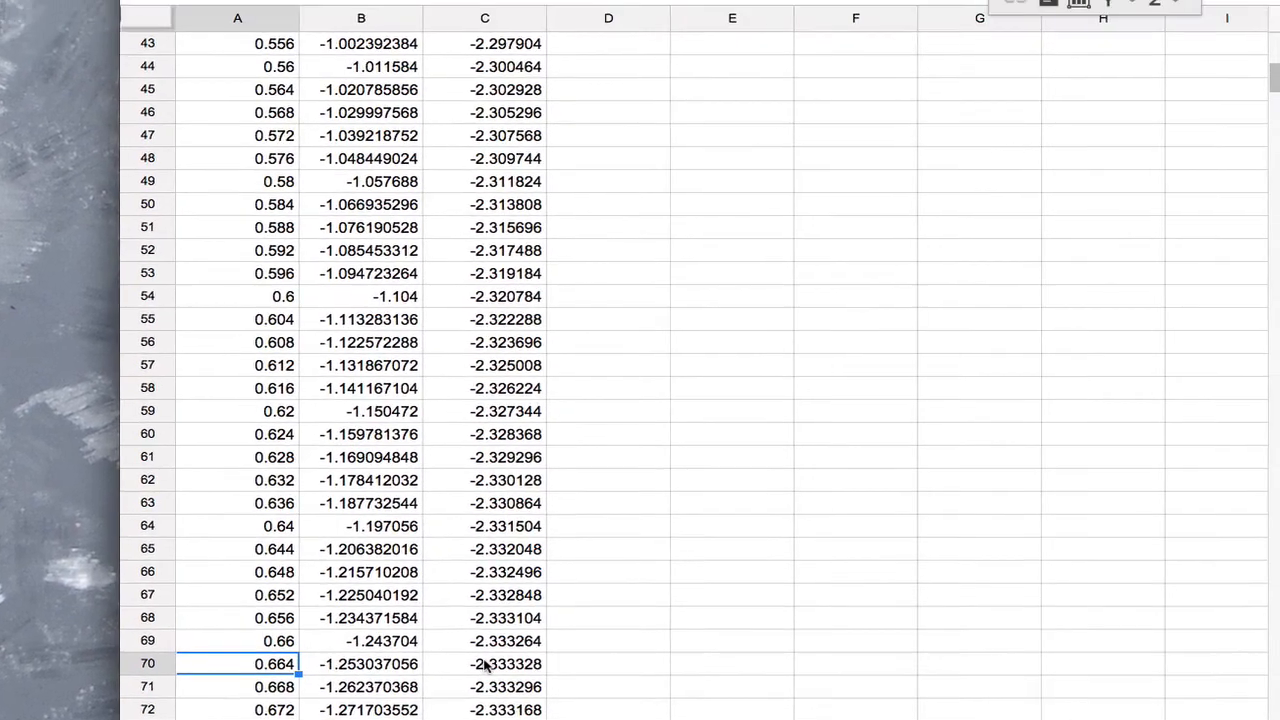
{"action": "key", "text": "super+Up"}
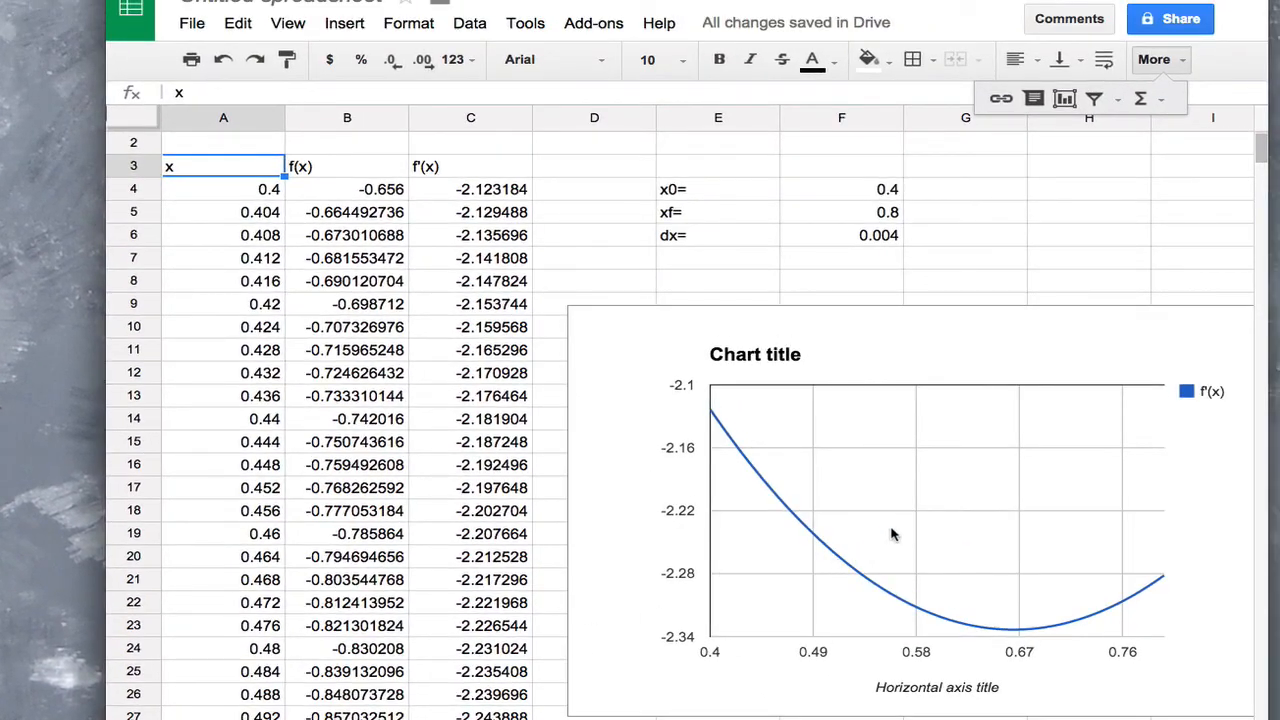
Add the column header f''(x) in D3, beside the f'(x) header
{"action": "left_click", "coordinate": [889, 190]}
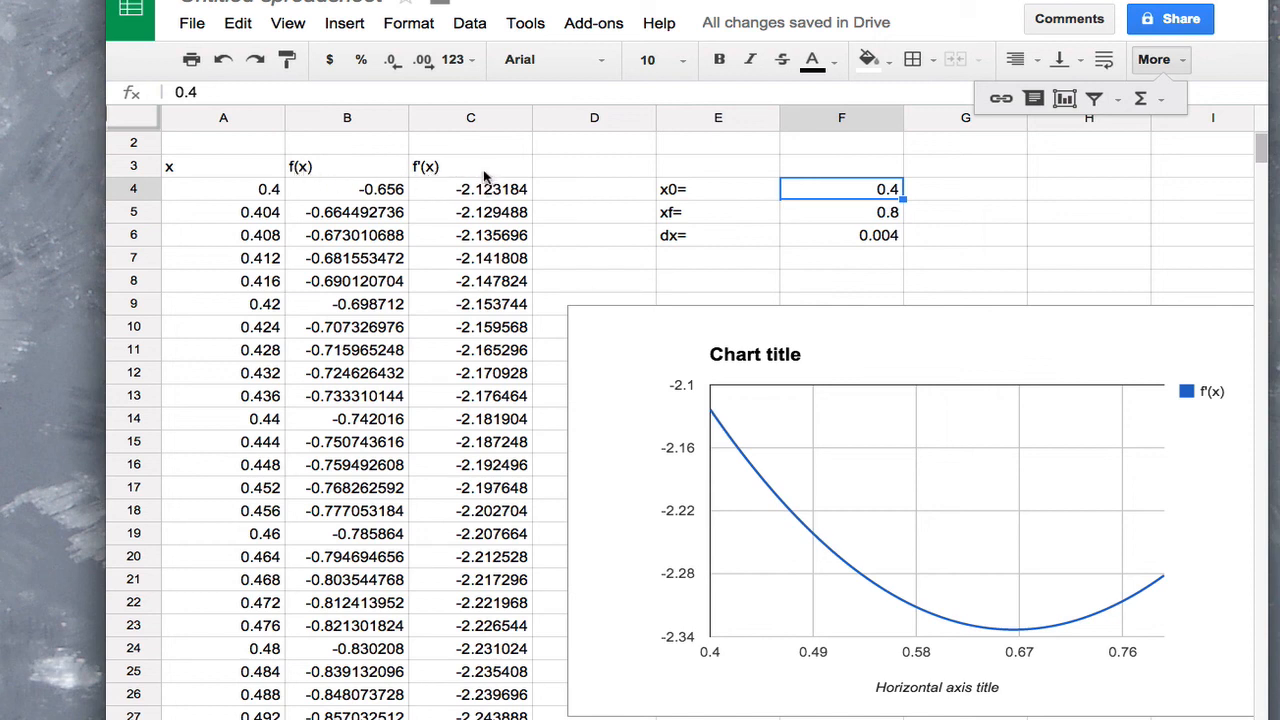
{"action": "left_click", "coordinate": [584, 170]}
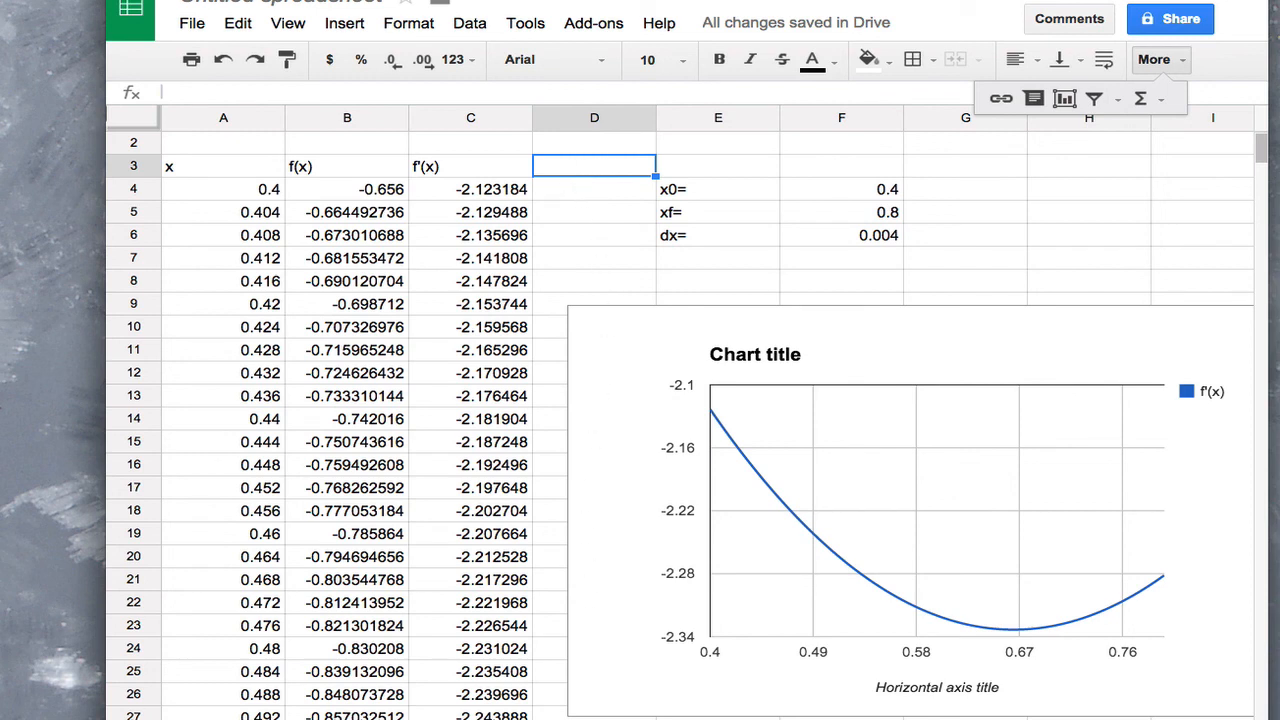
{"action": "type", "text": "f''(x)"}
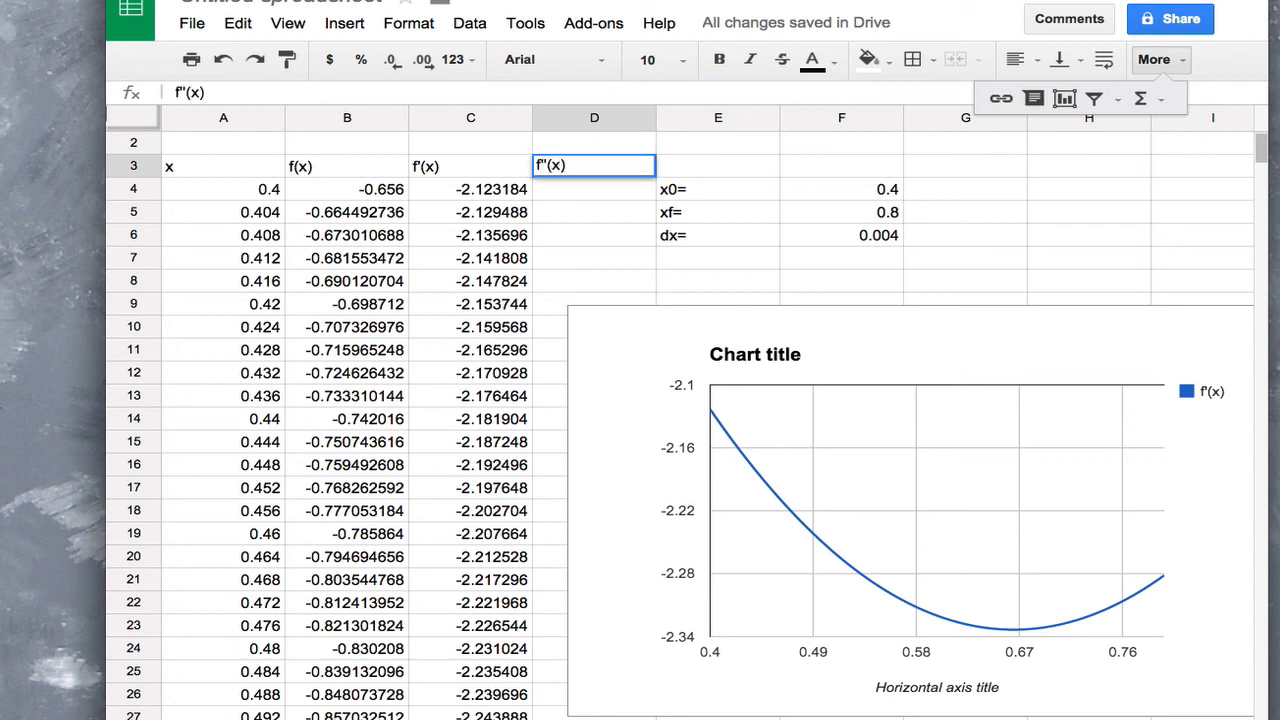
{"action": "key", "text": "Return"}
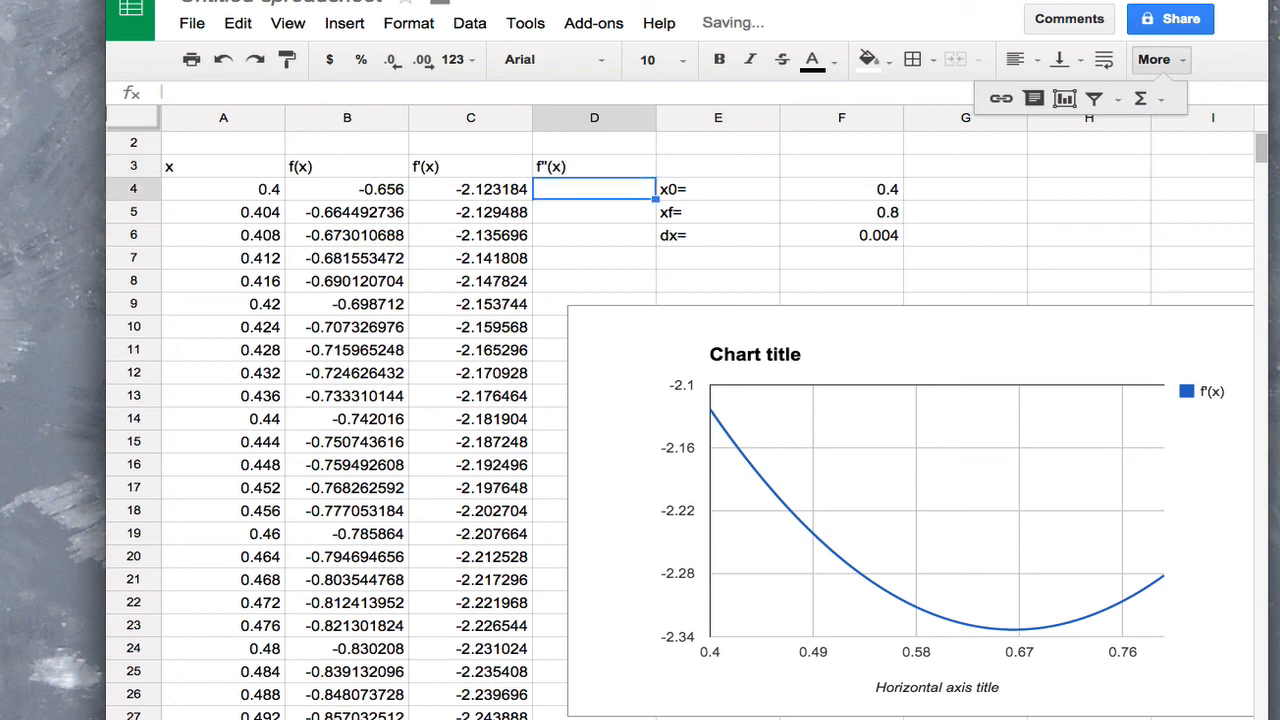
Copy the difference formula from C4 into D4 as =(C5-C4)/$F$6 and fill it down the f''(x) column
{"action": "type", "text": "="}
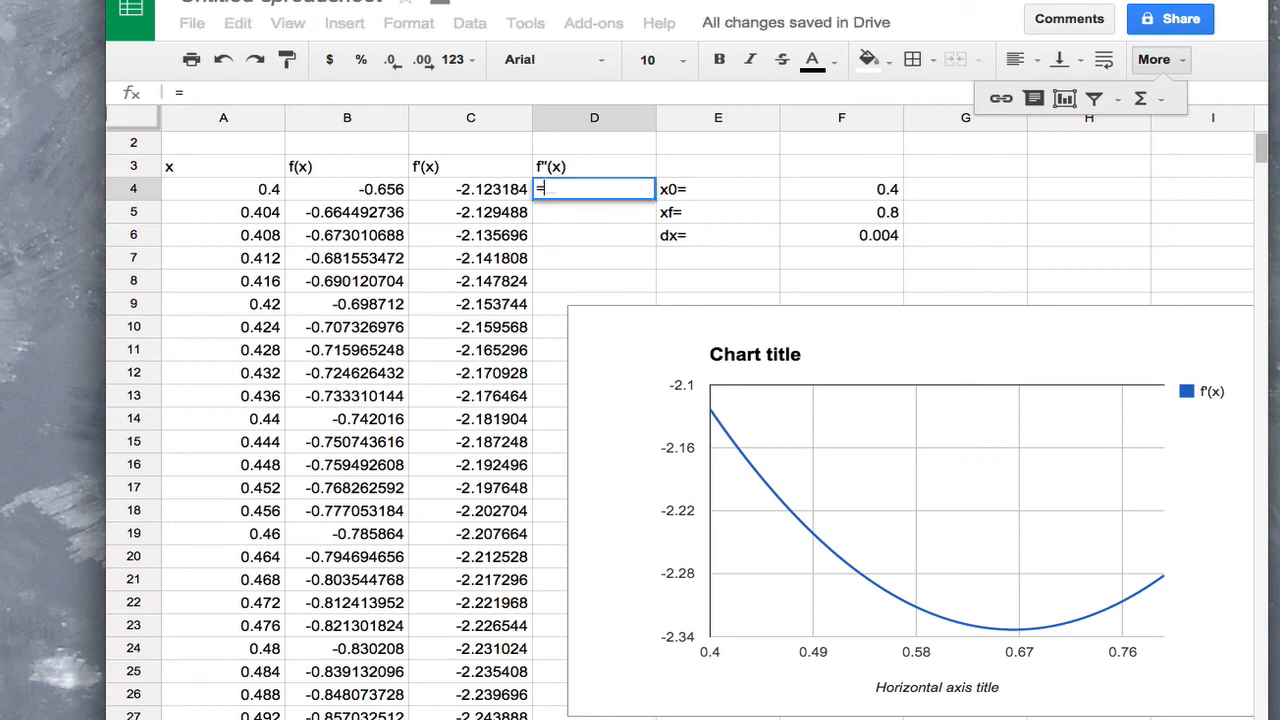
{"action": "key", "text": "BackSpace"}
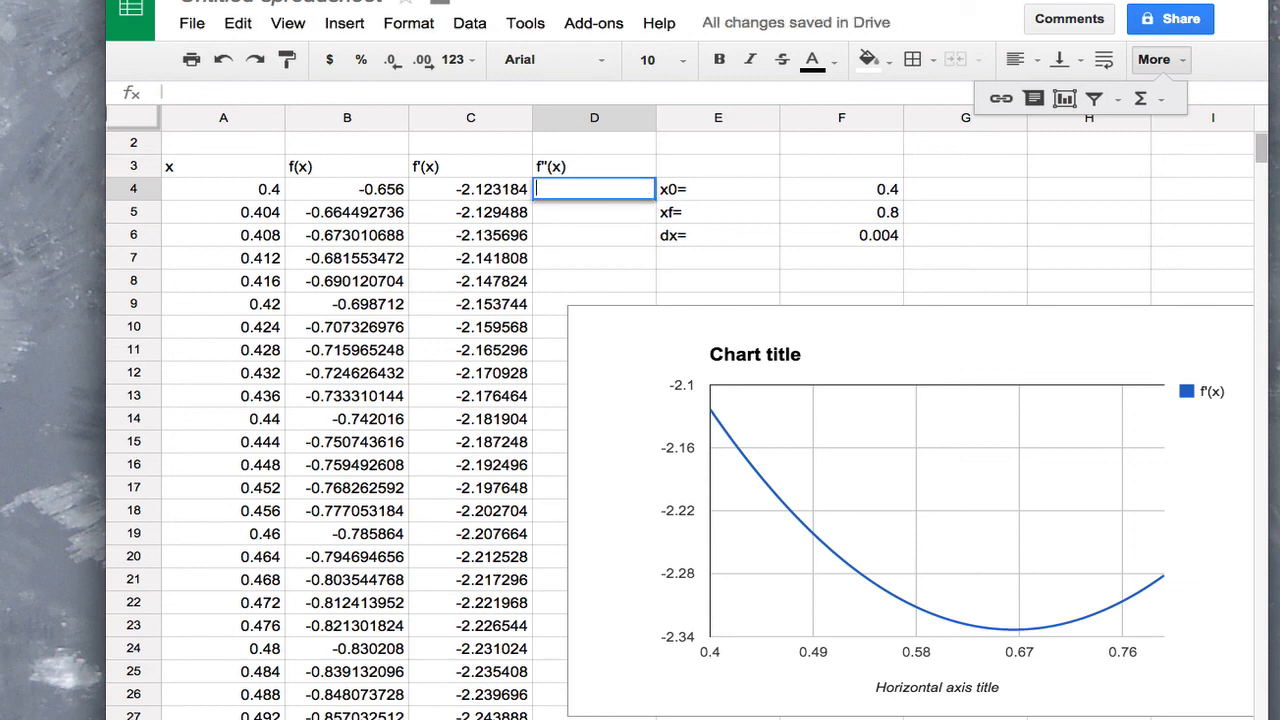
{"action": "key", "text": "Left"}
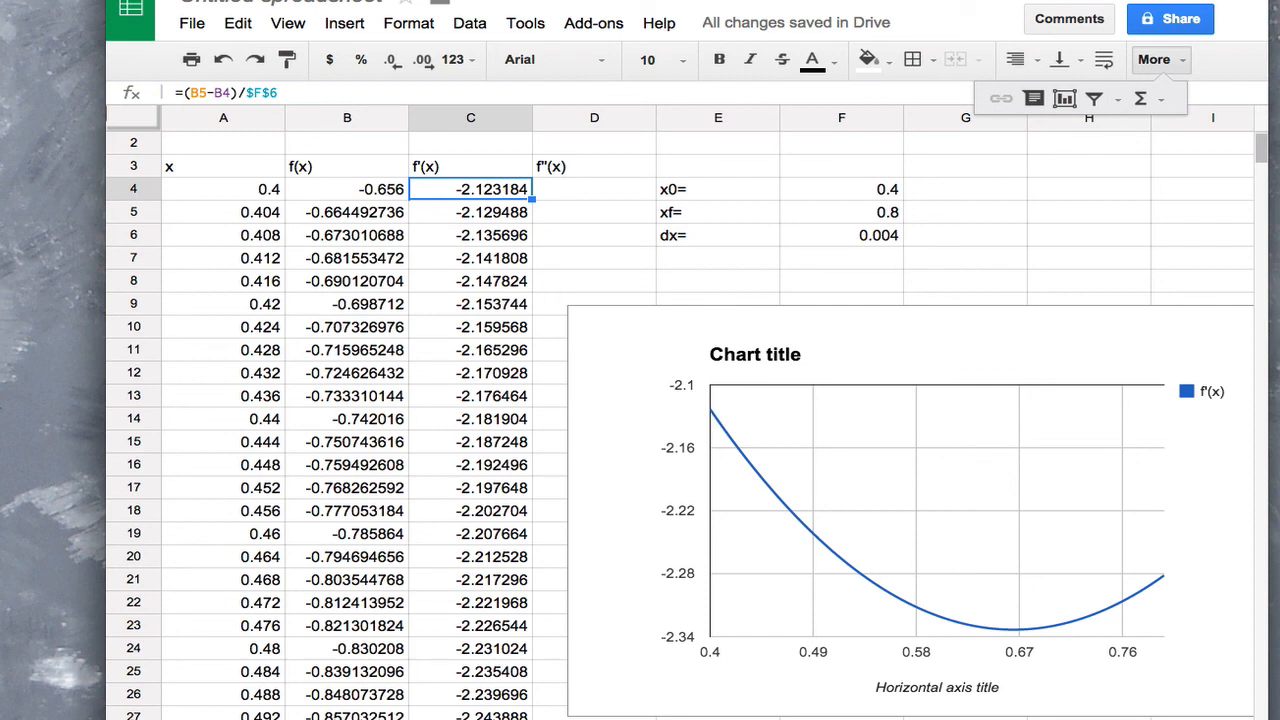
{"action": "key", "text": "Right"}
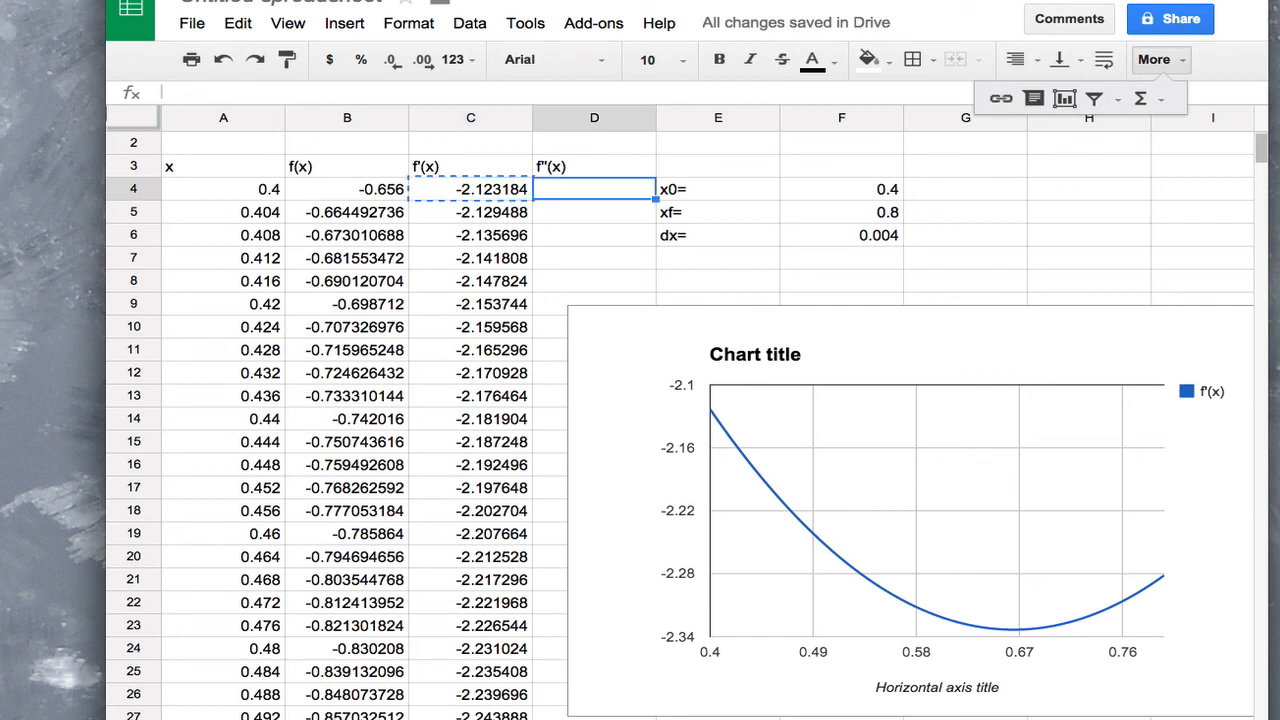
{"action": "type", "text": "=(C5-C4)/$F$6"}
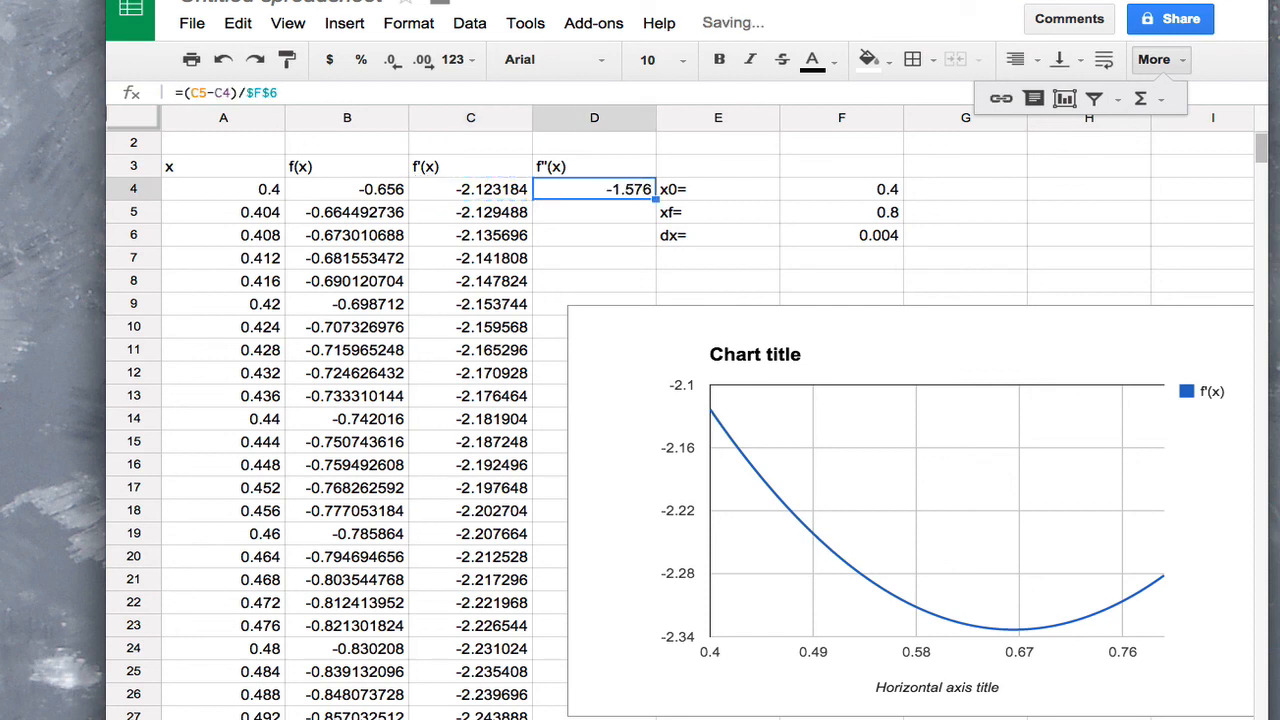
{"action": "double_click", "coordinate": [657, 199]}
Examine the f'(x) values in column C around row 70 for the most negative slope
{"action": "left_click", "coordinate": [500, 240]}
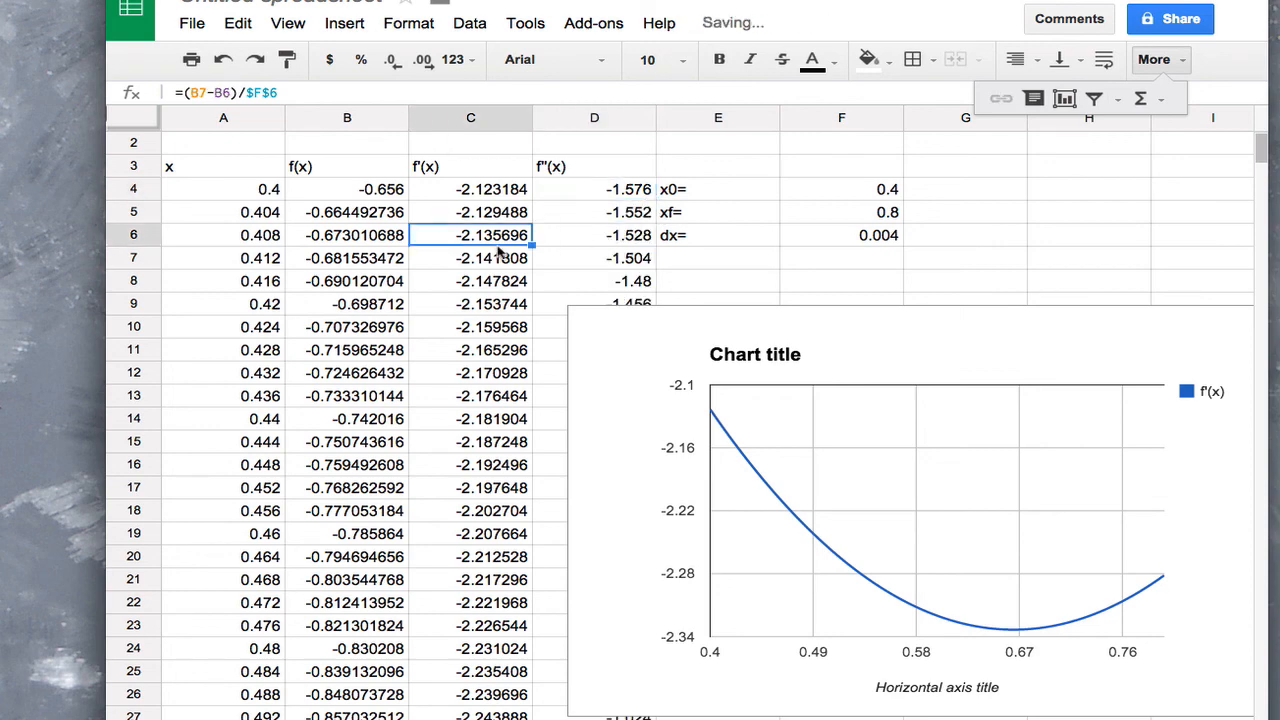
{"action": "key", "text": "Page_Down"}
{"action": "key", "text": "Page_Down"}
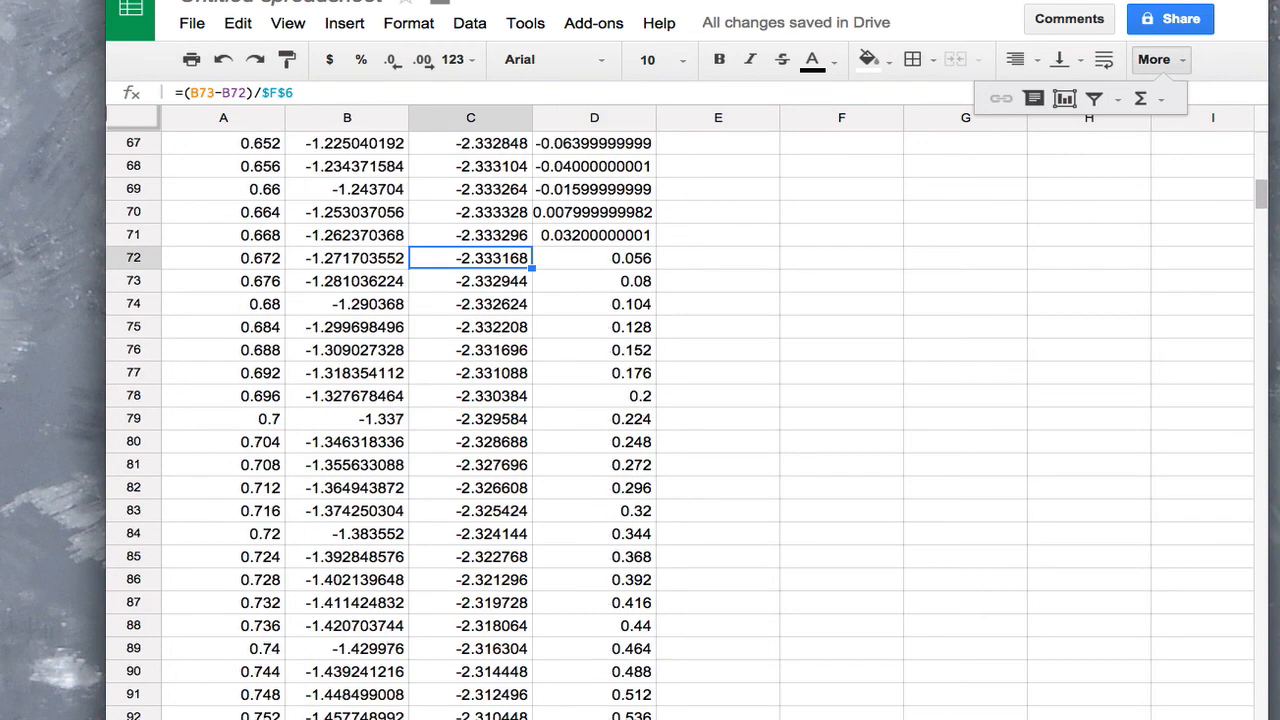
{"action": "key", "text": "Down"}
{"action": "key", "text": "Down"}
{"action": "key", "text": "Down"}
{"action": "key", "text": "Down"}
{"action": "key", "text": "Up"}
{"action": "key", "text": "Up"}
{"action": "key", "text": "Up"}
{"action": "key", "text": "Up"}
{"action": "key", "text": "Up"}
{"action": "key", "text": "Up"}
{"action": "key", "text": "Up"}
{"action": "key", "text": "Up"}
{"action": "key", "text": "Up"}
{"action": "key", "text": "Down"}
{"action": "key", "text": "Down"}
{"action": "key", "text": "Down"}
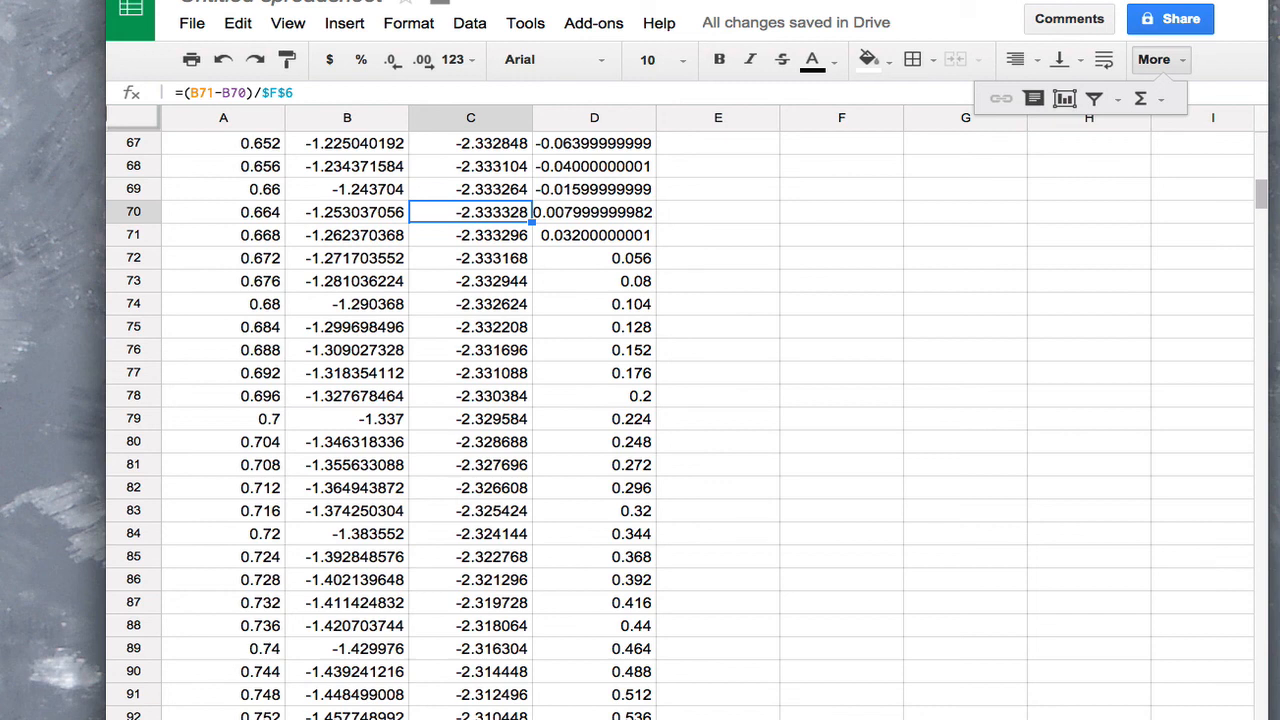
Compare f''(x) in D69 and D70 to check for a sign change and return to the f''(x) header
{"action": "key", "text": "Right"}
{"action": "key", "text": "Up"}
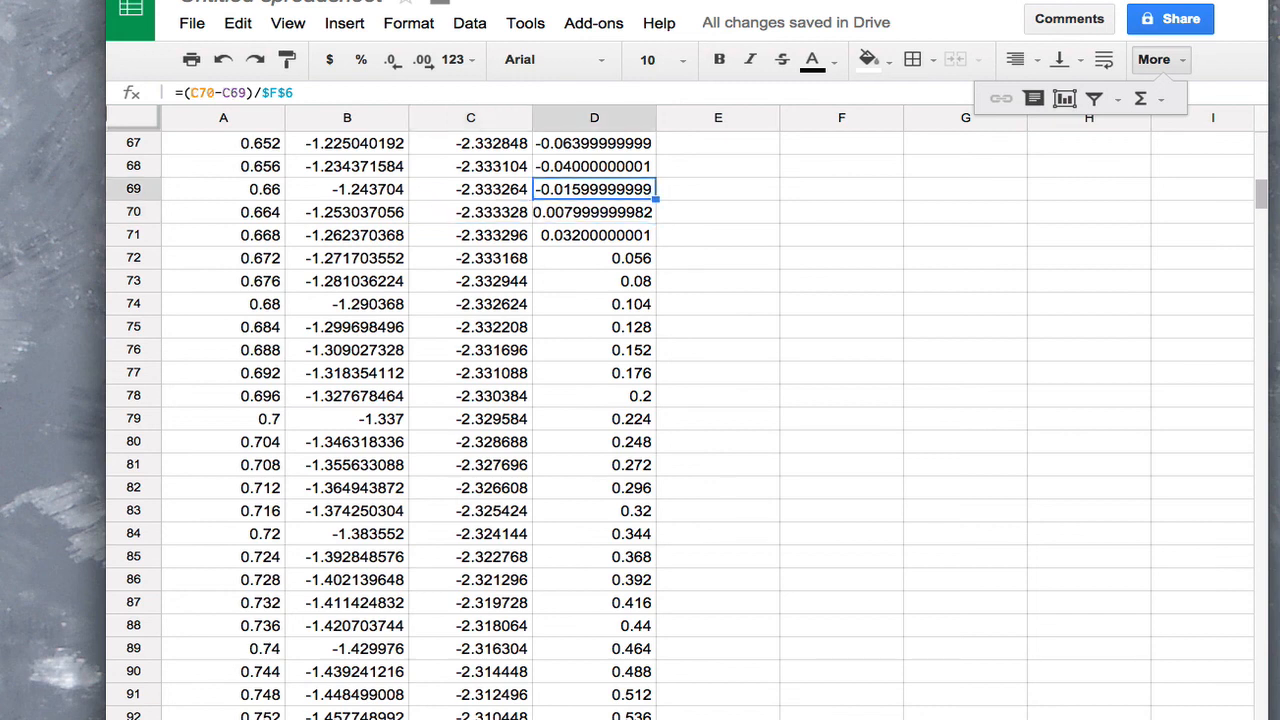
{"action": "key", "text": "Down"}
{"action": "key", "text": "Up"}
{"action": "key", "text": "Down"}
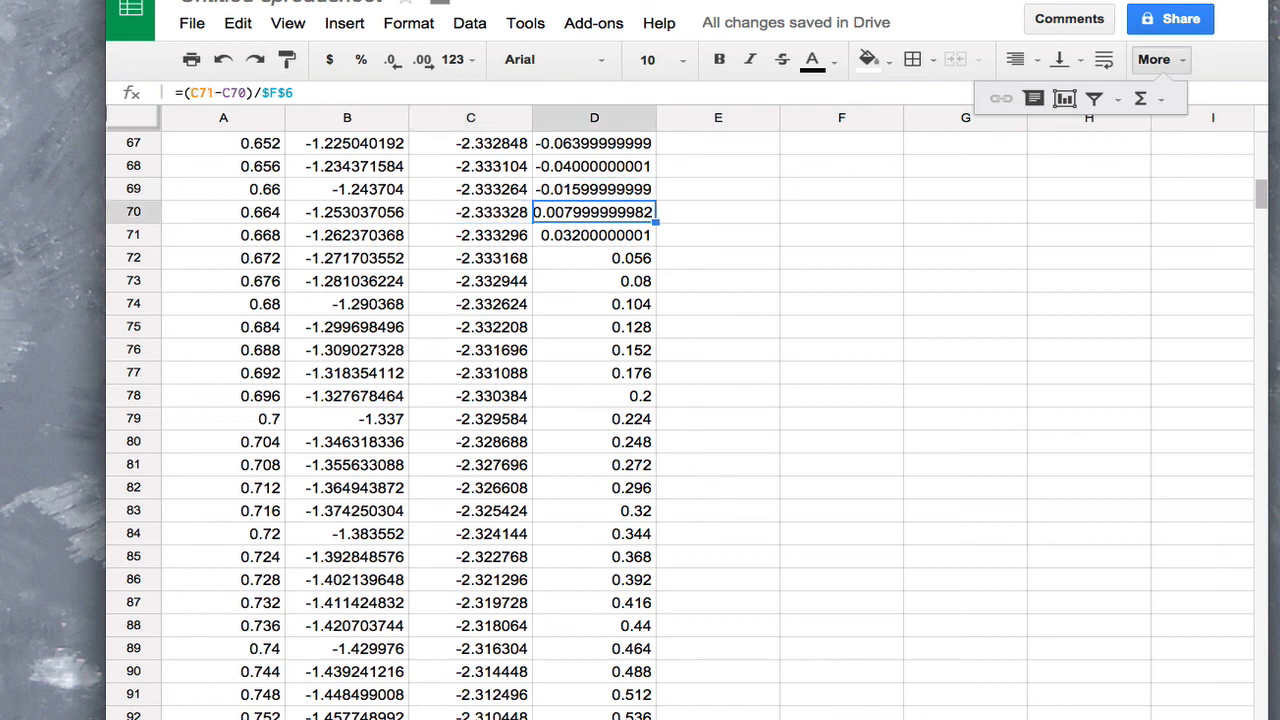
{"action": "key", "text": "Up"}
{"action": "key", "text": "Down"}
{"action": "key", "text": "Up"}
{"action": "key", "text": "Down"}
{"action": "key", "text": "Up"}
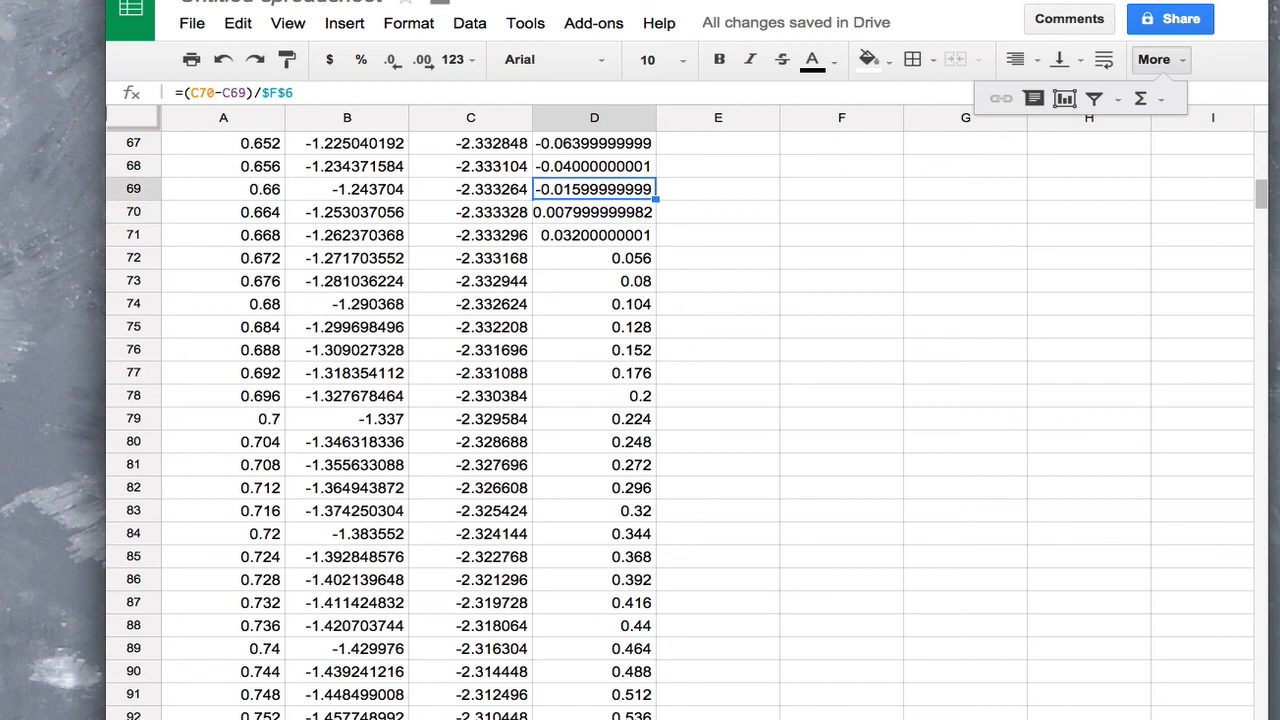
{"action": "key", "text": "Down"}
{"action": "key", "text": "Up"}
{"action": "key", "text": "ctrl+Up"}
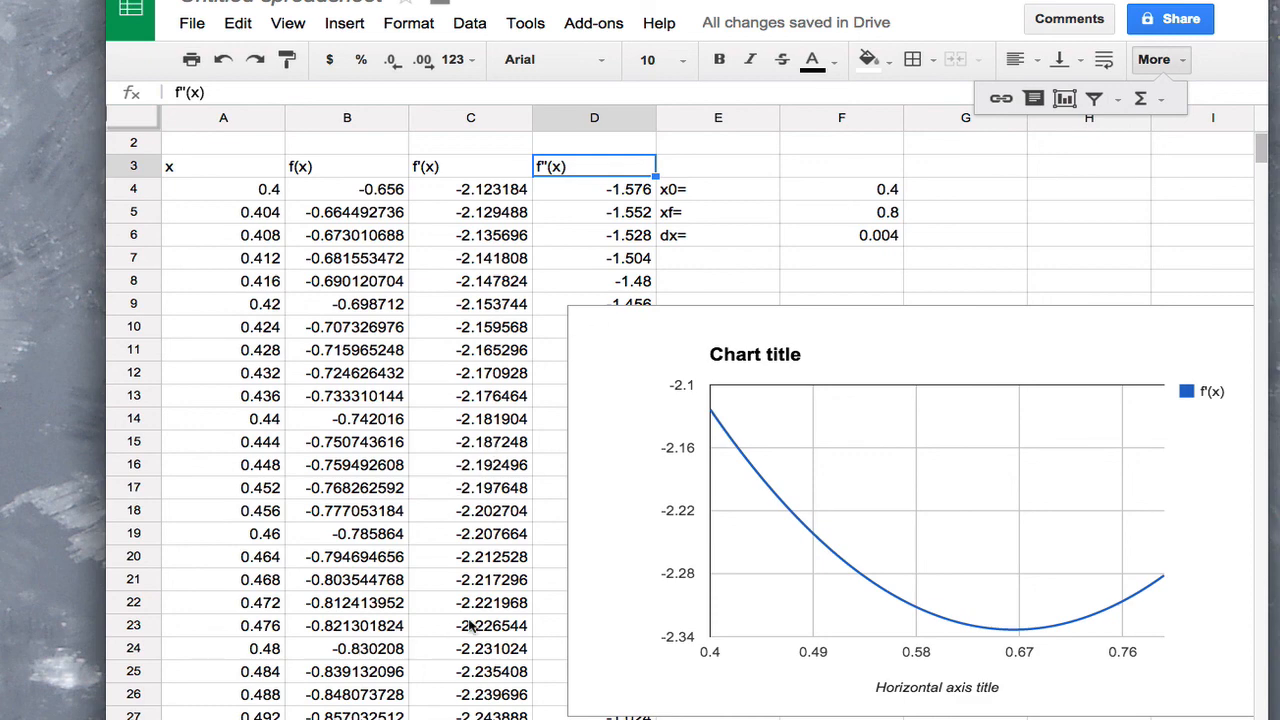
Compare f'(x) in C69 with f''(x) in D69 and return to the problem statement in row 1
{"action": "key", "text": "Page_Down"}
{"action": "key", "text": "Page_Down"}
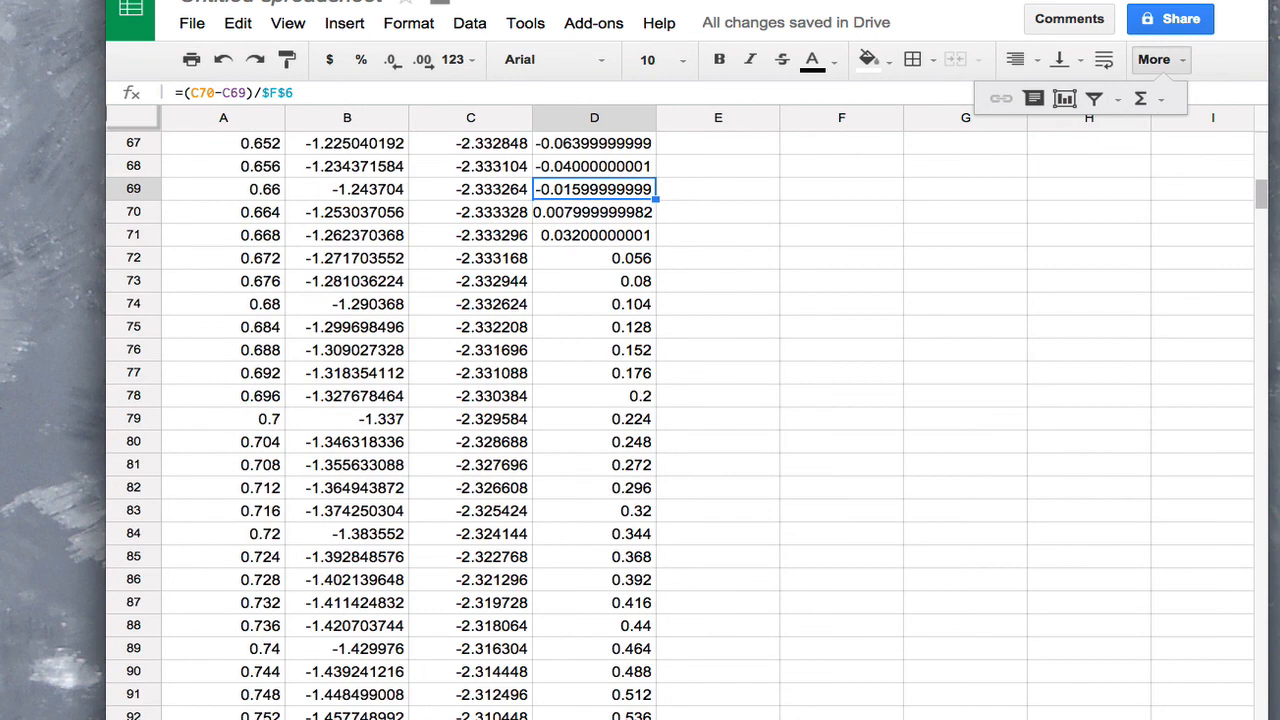
{"action": "left_click", "coordinate": [498, 190]}
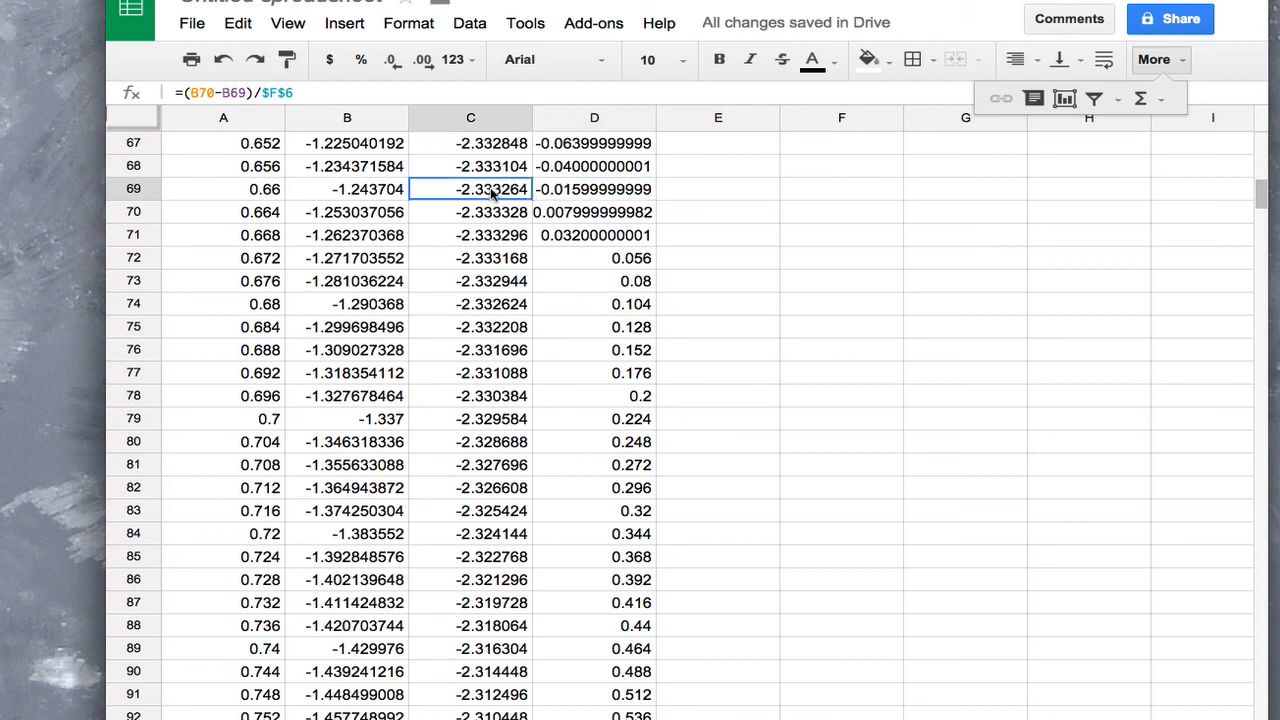
{"action": "left_click", "coordinate": [611, 190]}
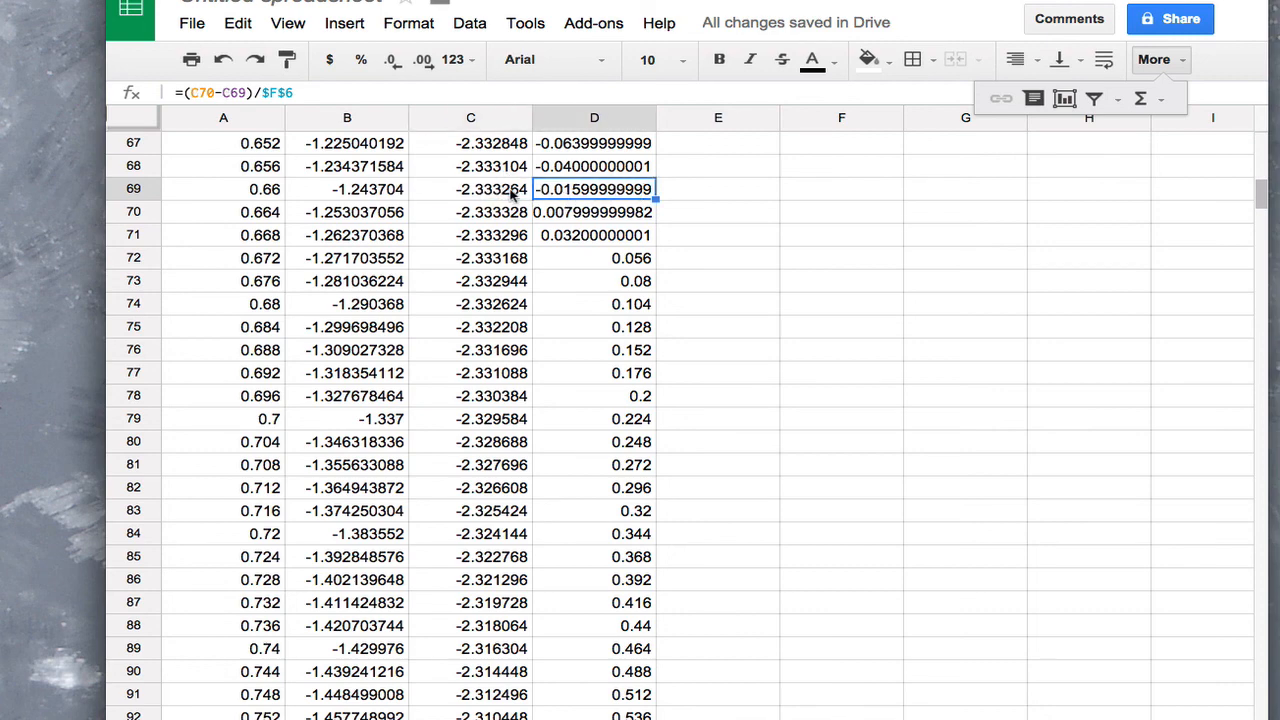
{"action": "key", "text": "ctrl+Up"}
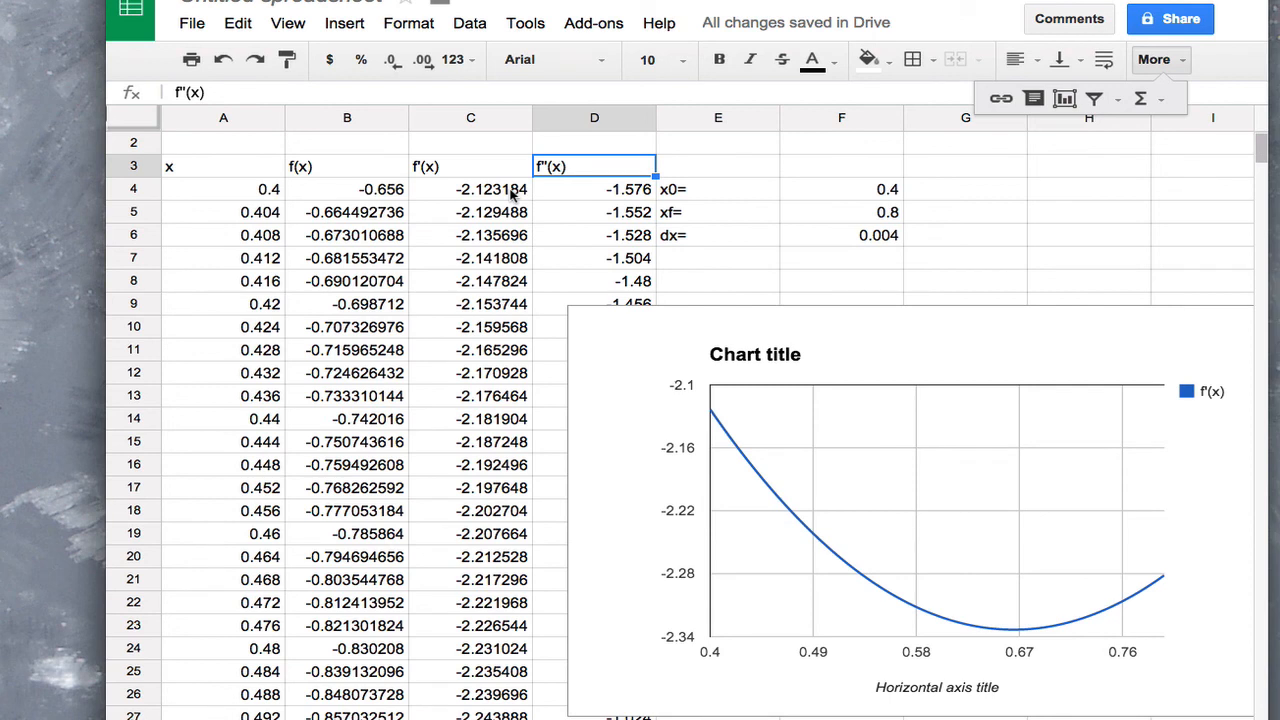
{"action": "key", "text": "ctrl+Up"}
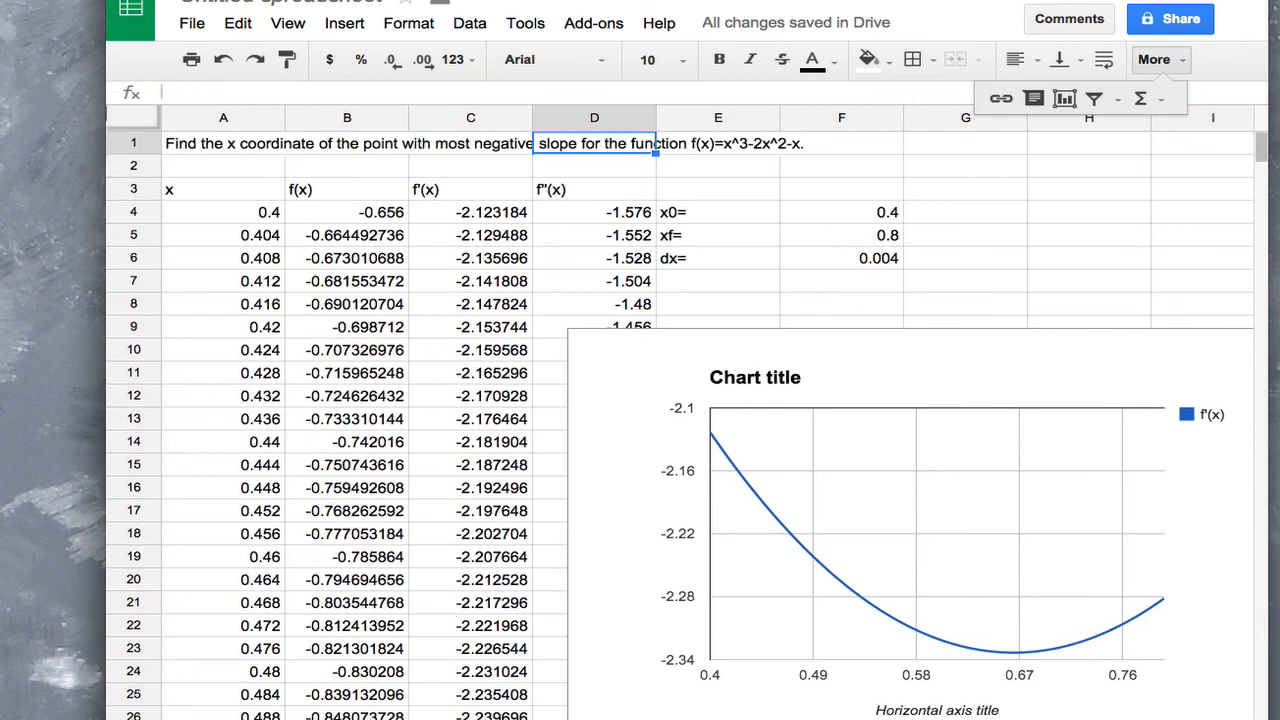